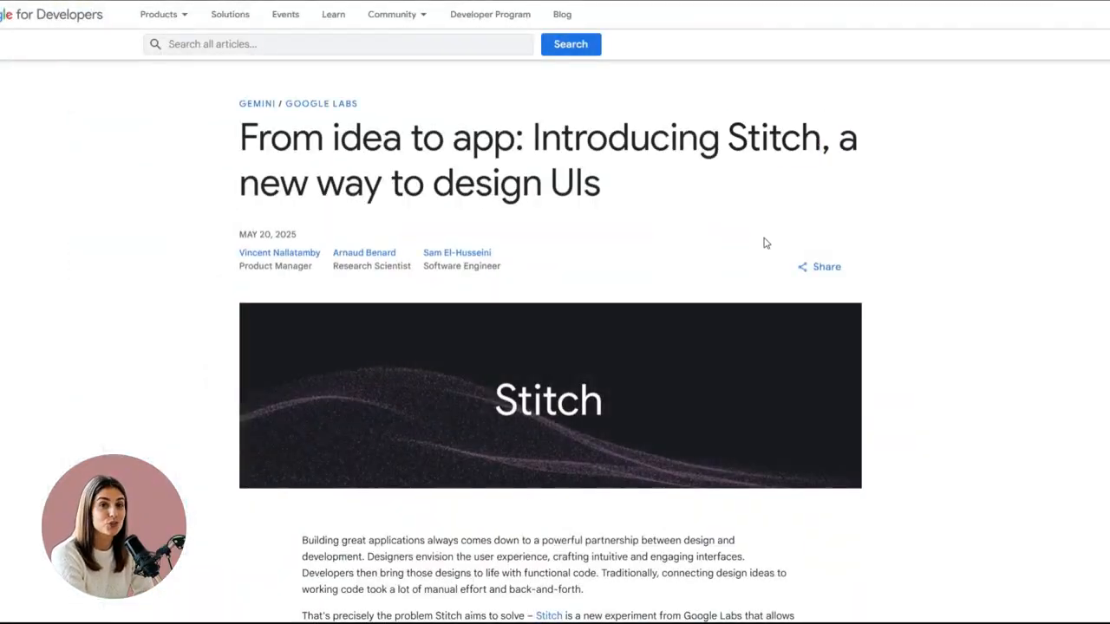
Read the Google for Developers article introducing Stitch, from its opening paragraphs to the overview of what it offers.
scroll(763, 237, "down", 3)
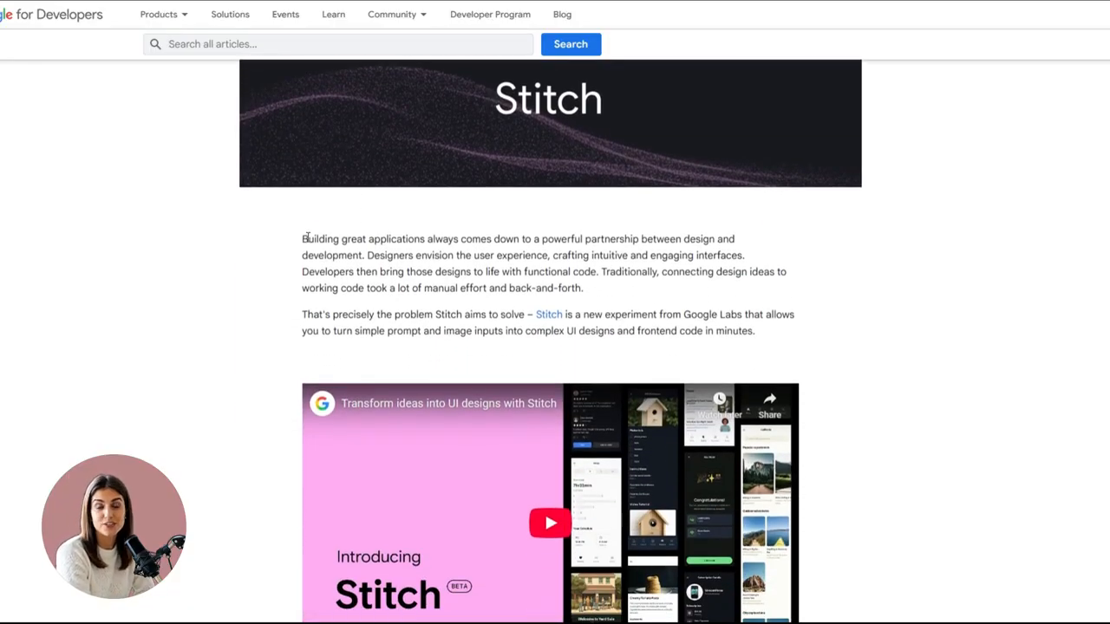
left_click_drag(306, 238, 561, 251)
left_click(612, 293)
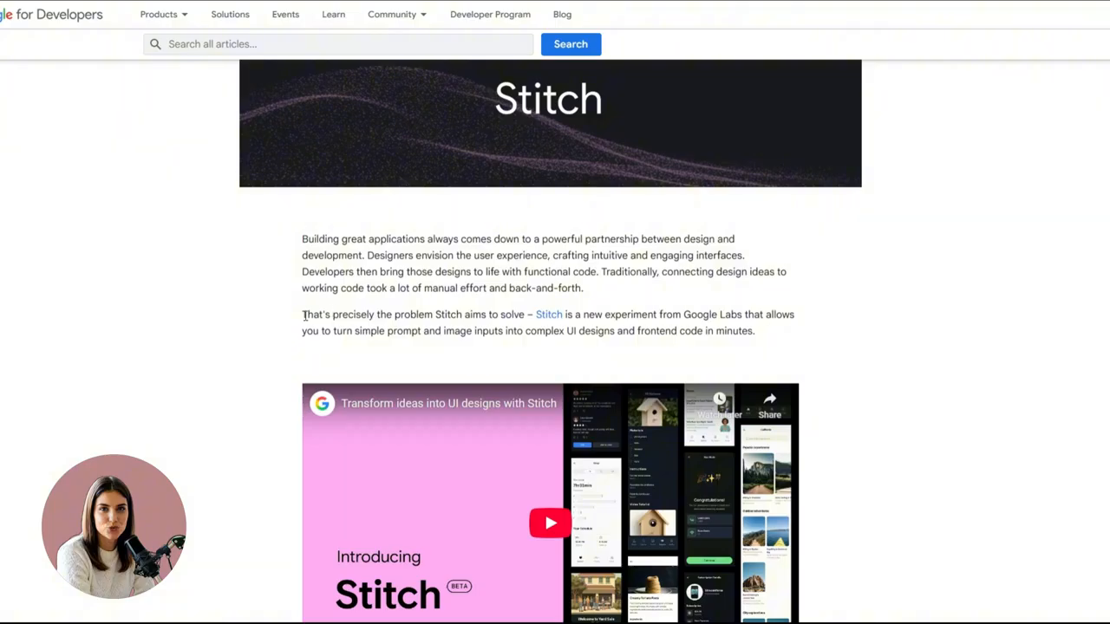
left_click_drag(304, 316, 653, 335)
left_click(770, 345)
scroll(616, 292, "up", 3)
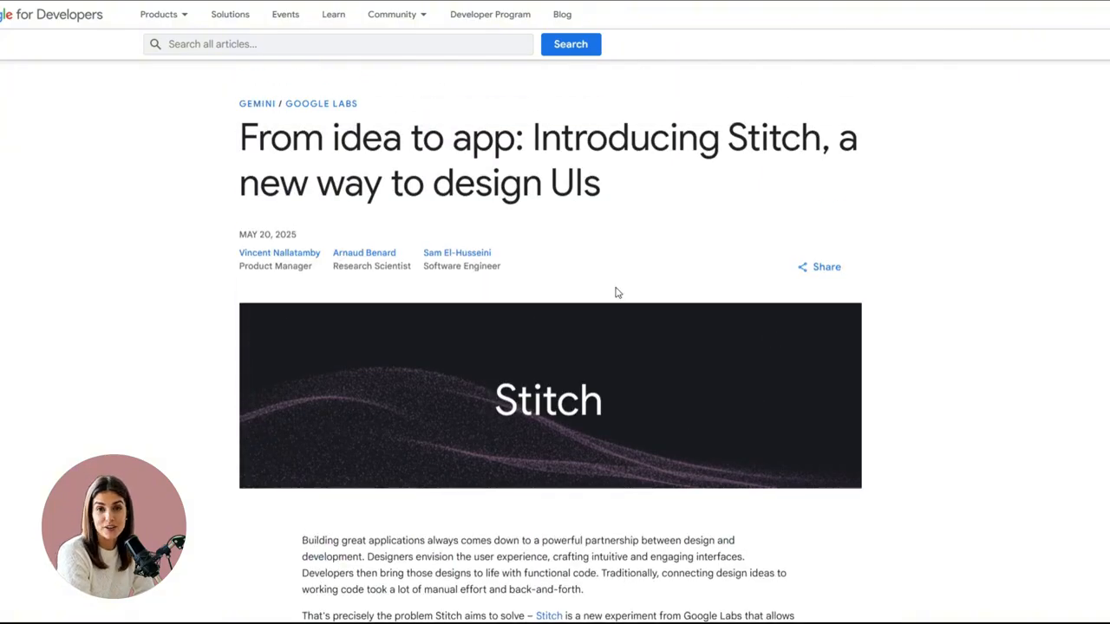
scroll(500, 266, "down", 8)
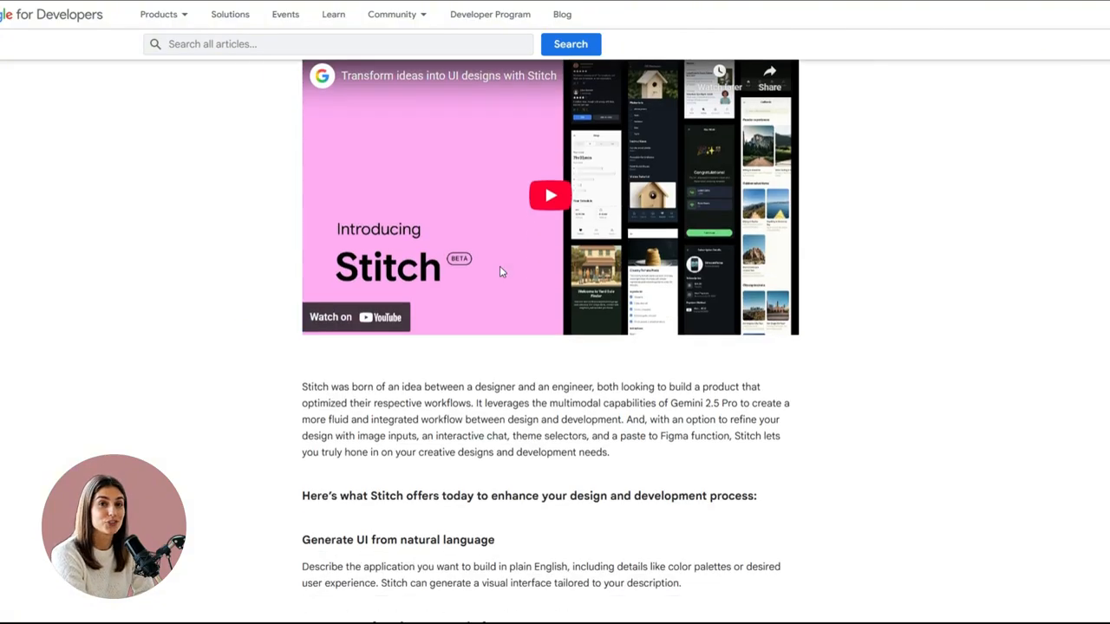
scroll(500, 268, "down", 2)
scroll(500, 268, "up", 1)
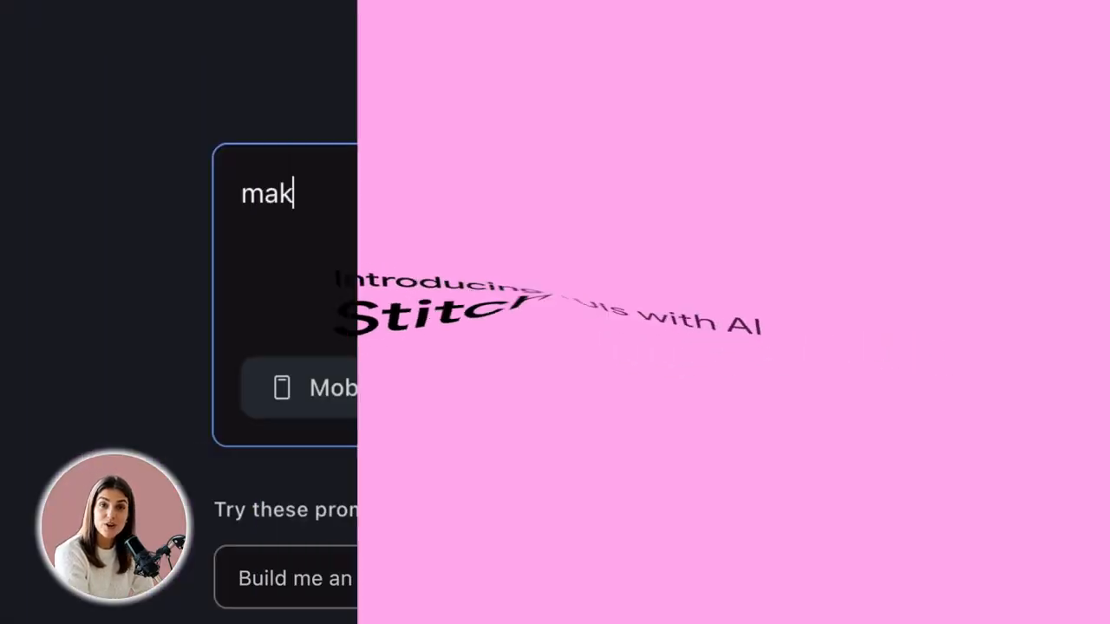
Generate a mobile design in Stitch from the prompt "make me a music app with a beach vibe".
type("e me a music app with a beach vibe")
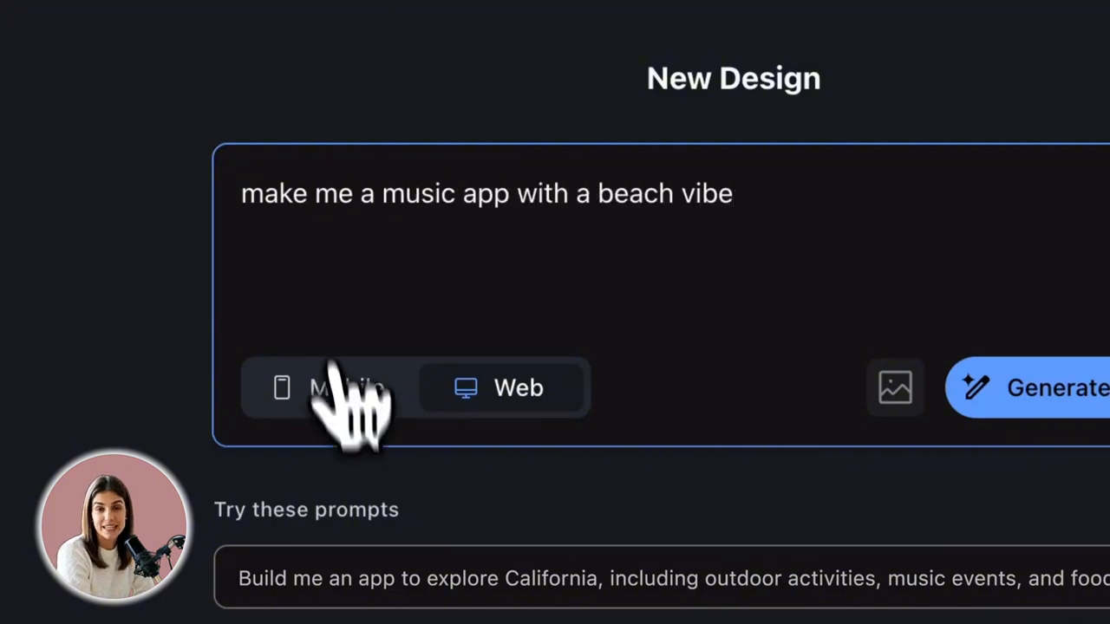
left_click(347, 387)
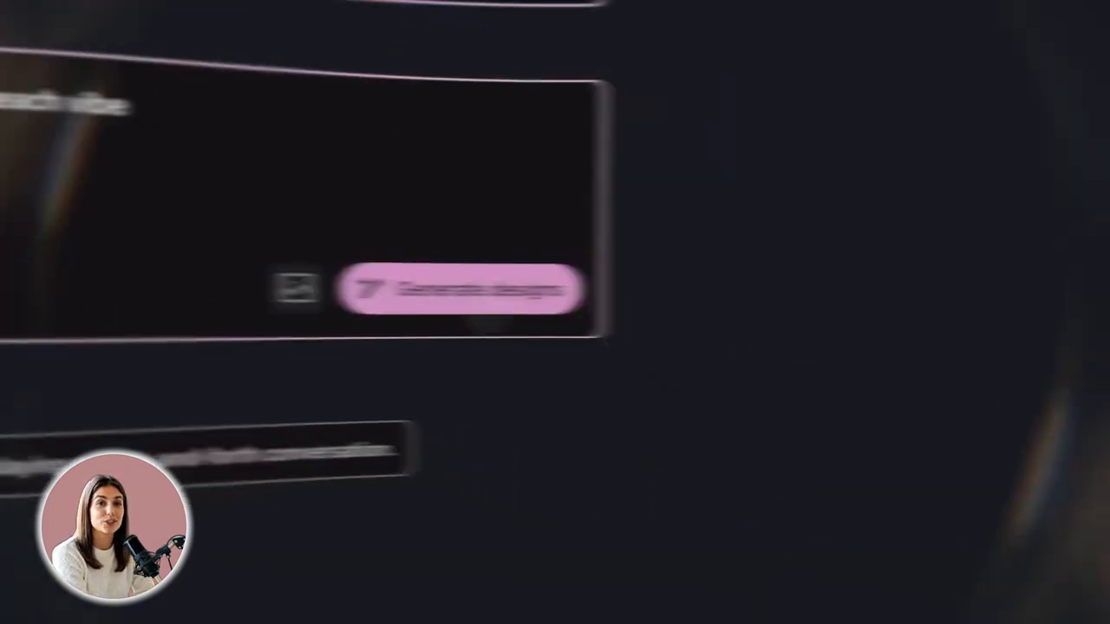
left_click(460, 289)
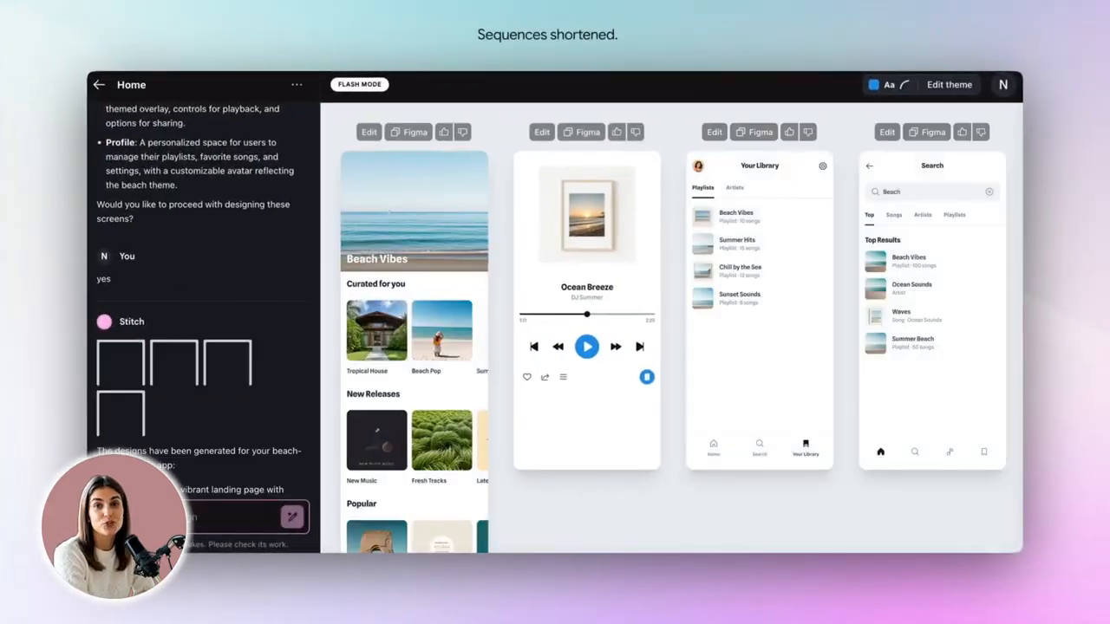
Apply a dark theme with yellow colour #FAC638, the squarest corner radius and the Inter font to the generated screens.
left_click(944, 81)
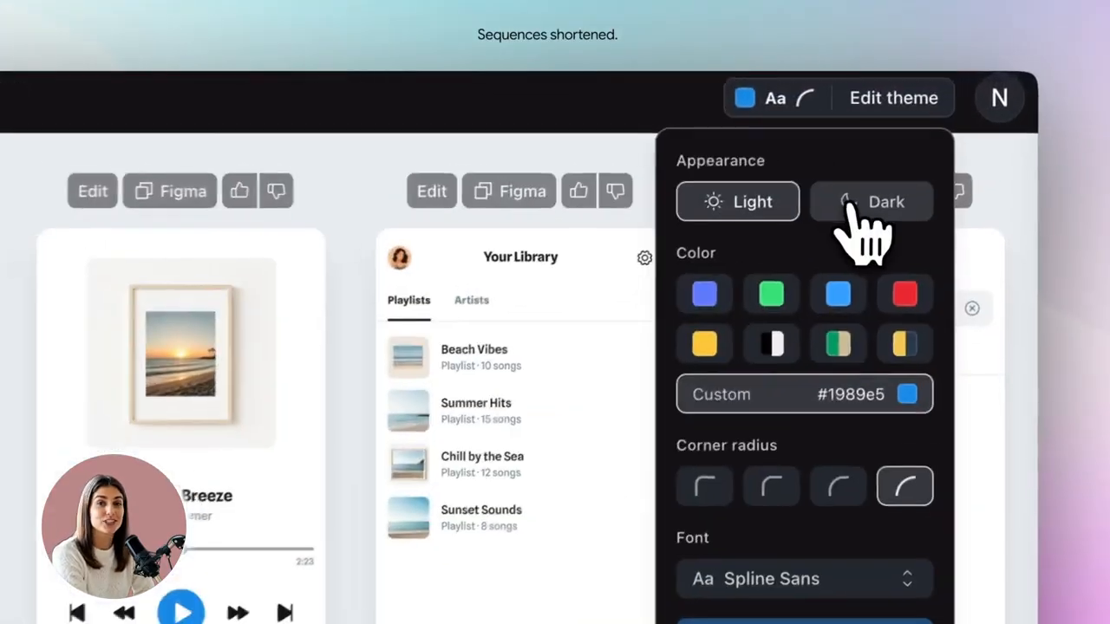
left_click(852, 208)
left_click(699, 349)
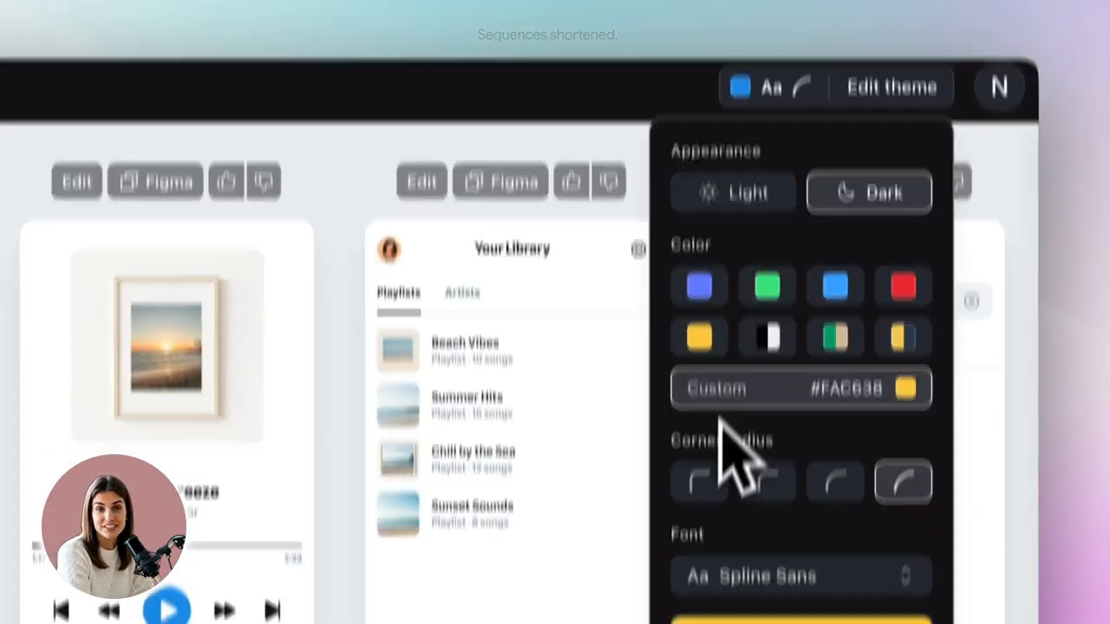
left_click(747, 408)
left_click(759, 165)
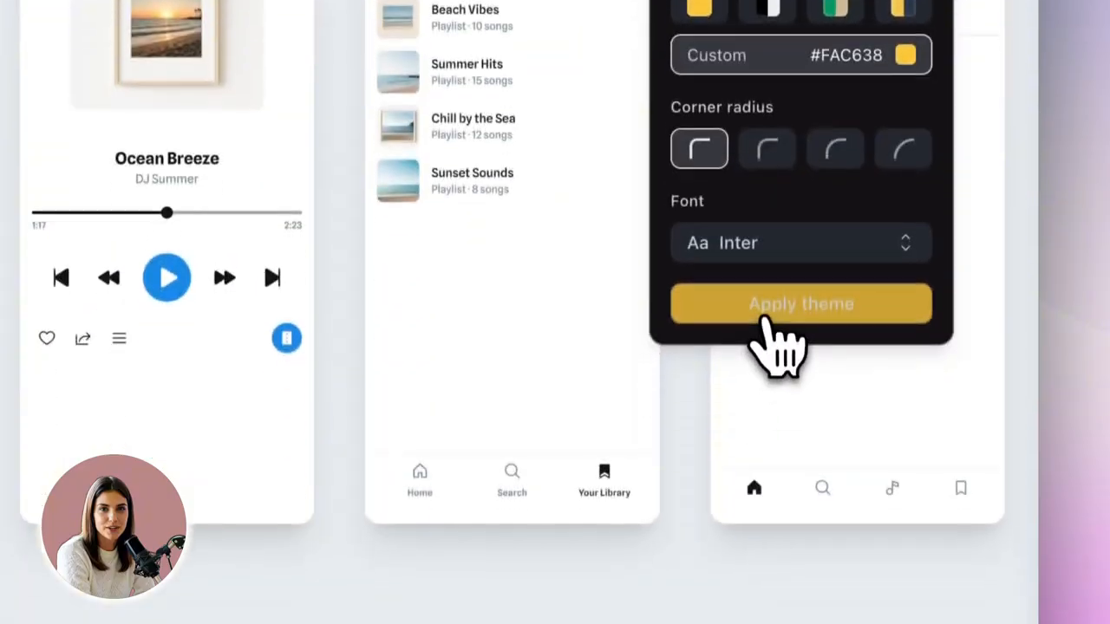
left_click(801, 465)
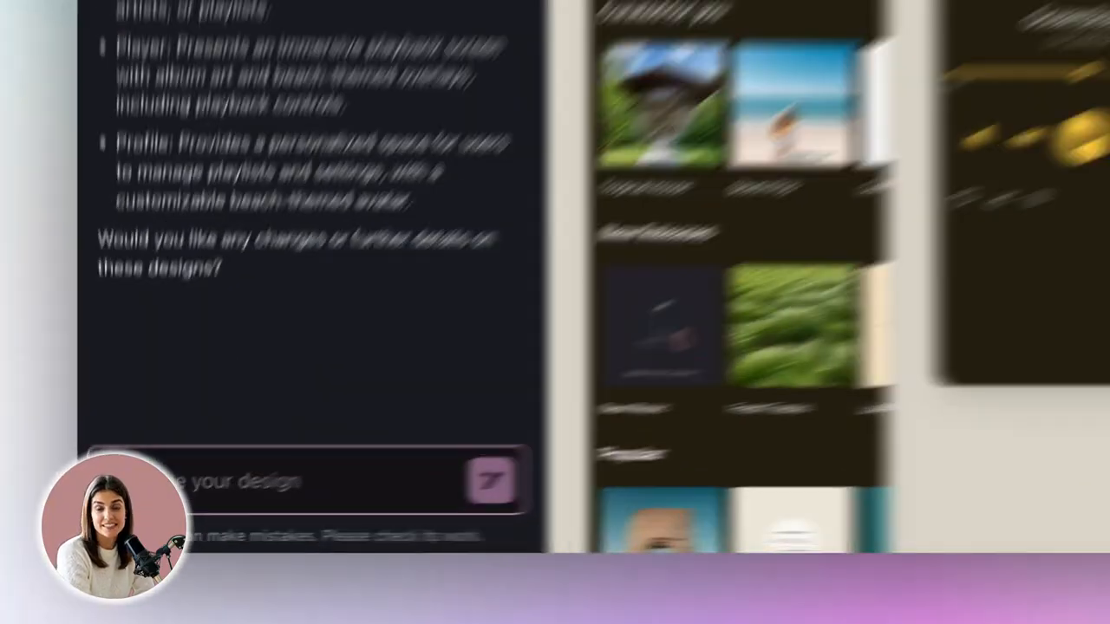
Prompt Stitch to "add a search function to the home screen" and copy the updated home screen for Figma.
type("add a search function to the home screen")
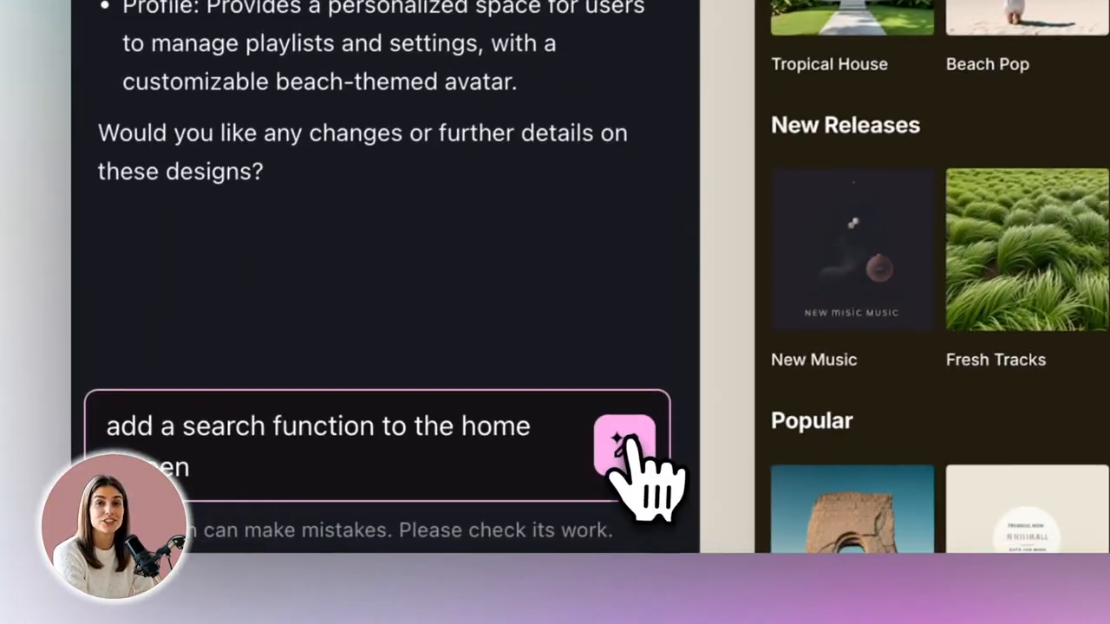
left_click(626, 455)
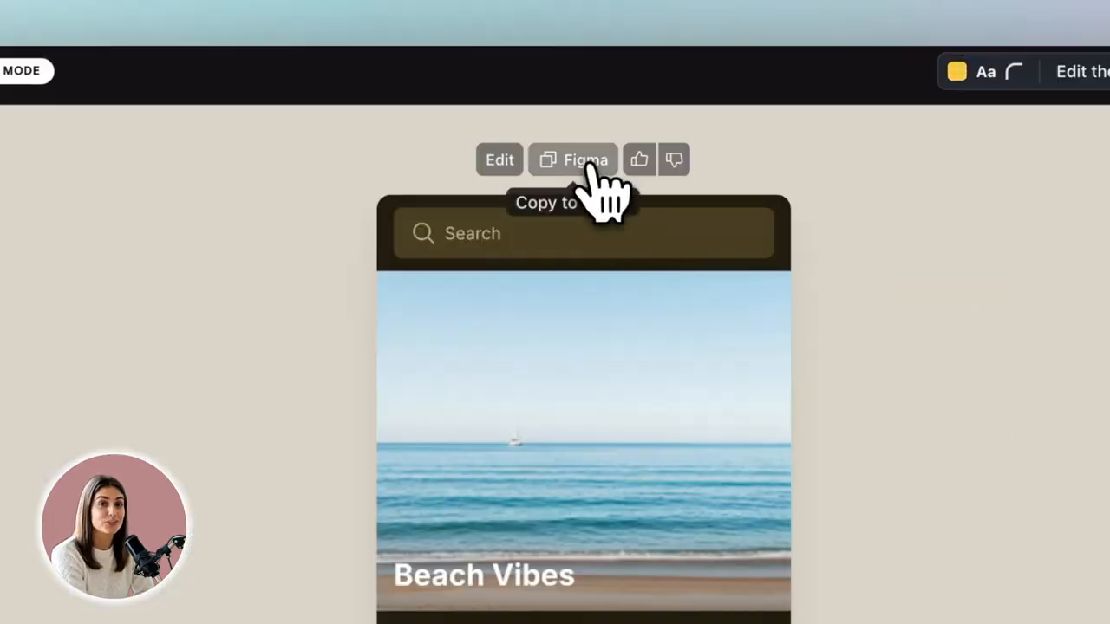
left_click(572, 159)
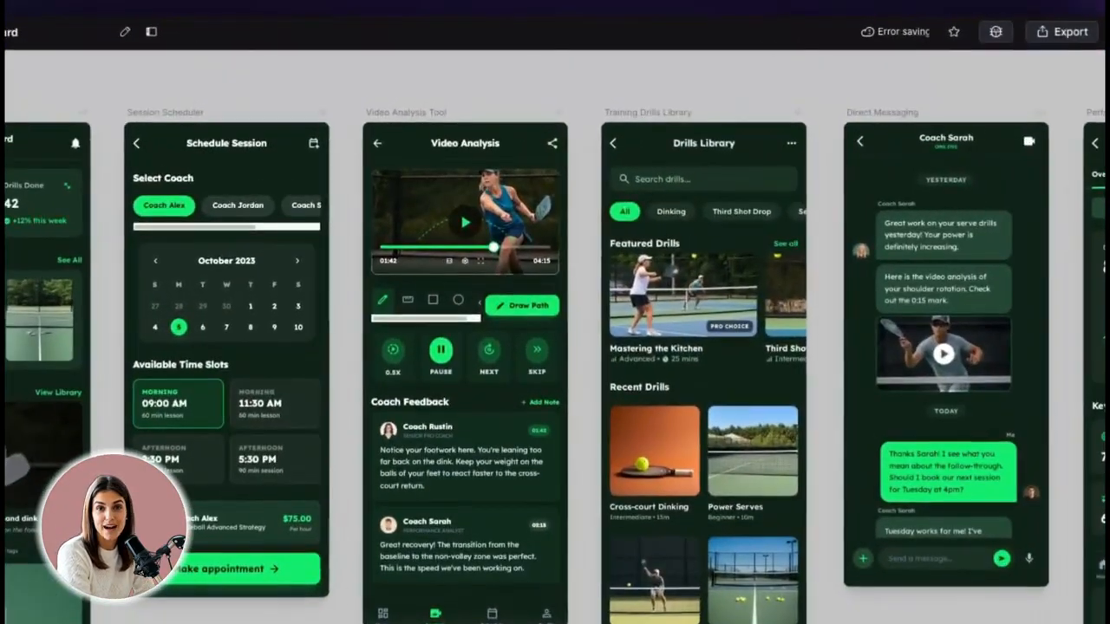
Open the Schedule Session screen of the pickleball coaching design for editing.
left_click(242, 148)
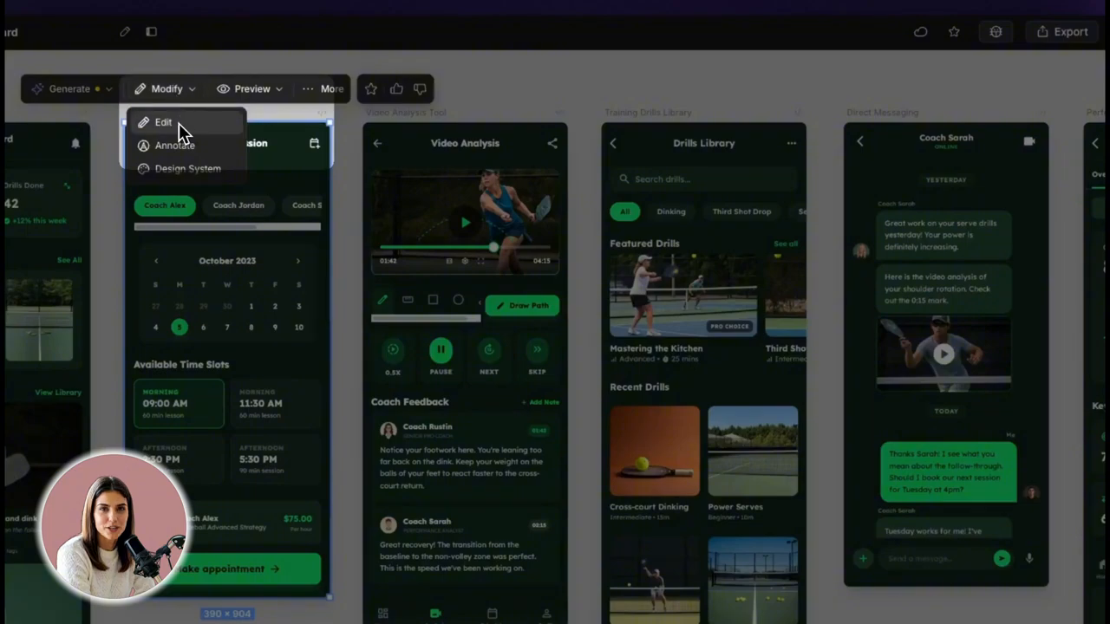
left_click(181, 127)
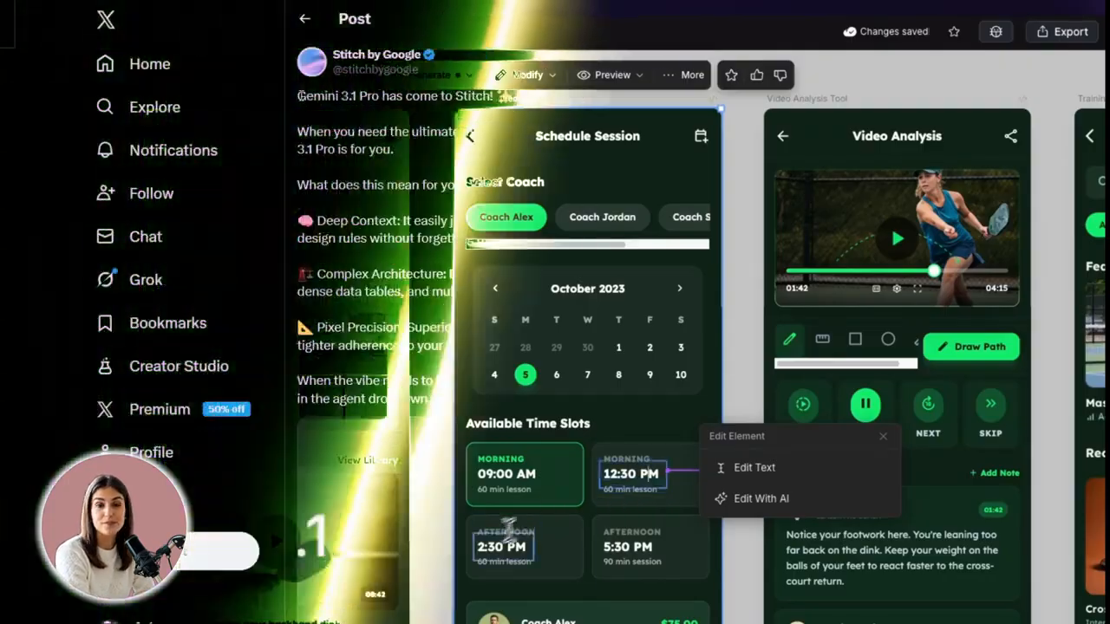
Read the Stitch by Google post on X about Gemini 3.1 Pro, highlighting its headline, Deep Context and Complex Architecture points.
left_click_drag(302, 129, 481, 121)
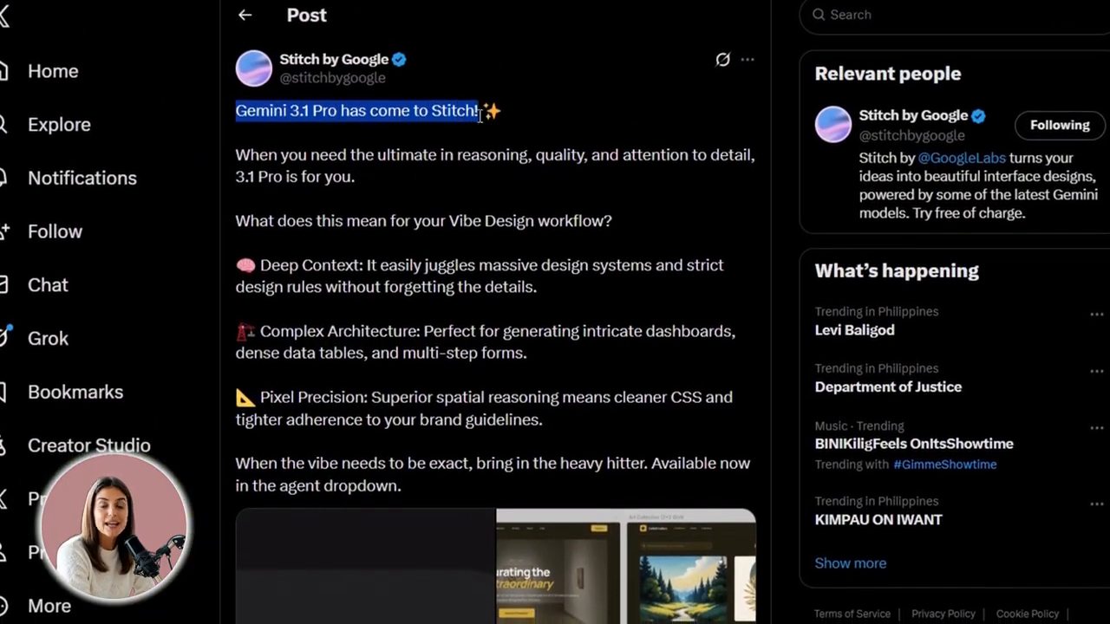
left_click(604, 128)
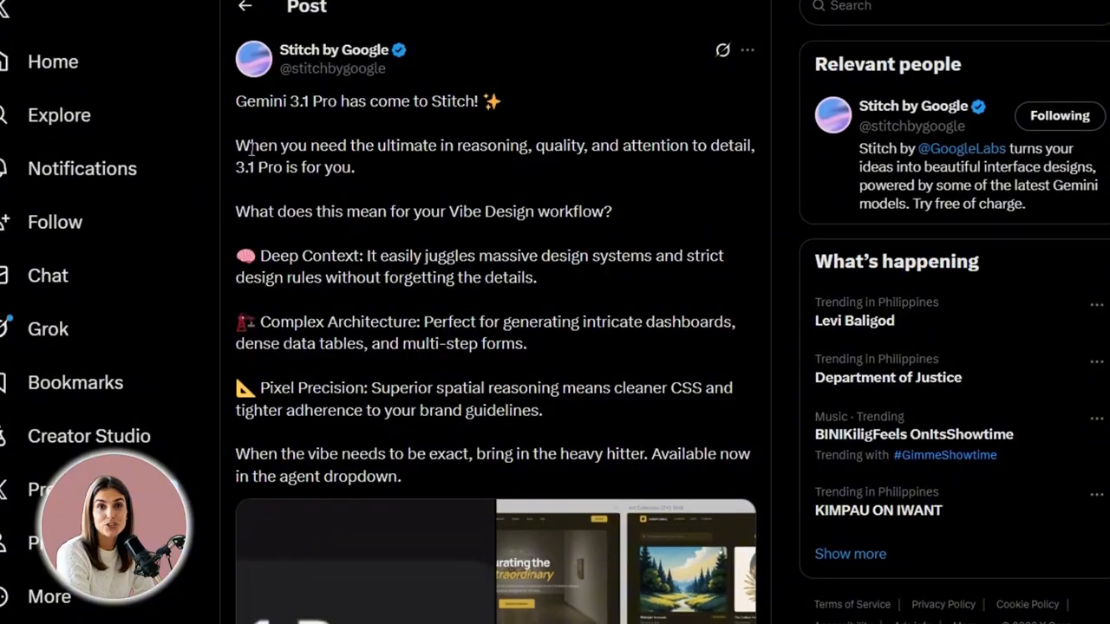
left_click_drag(243, 141, 447, 160)
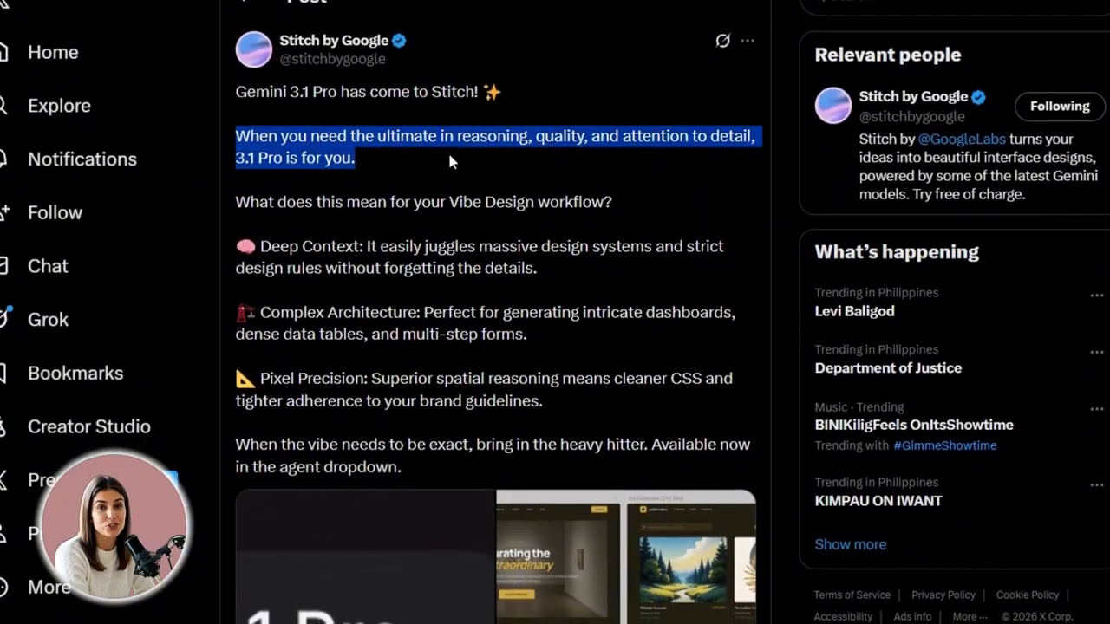
left_click(448, 159)
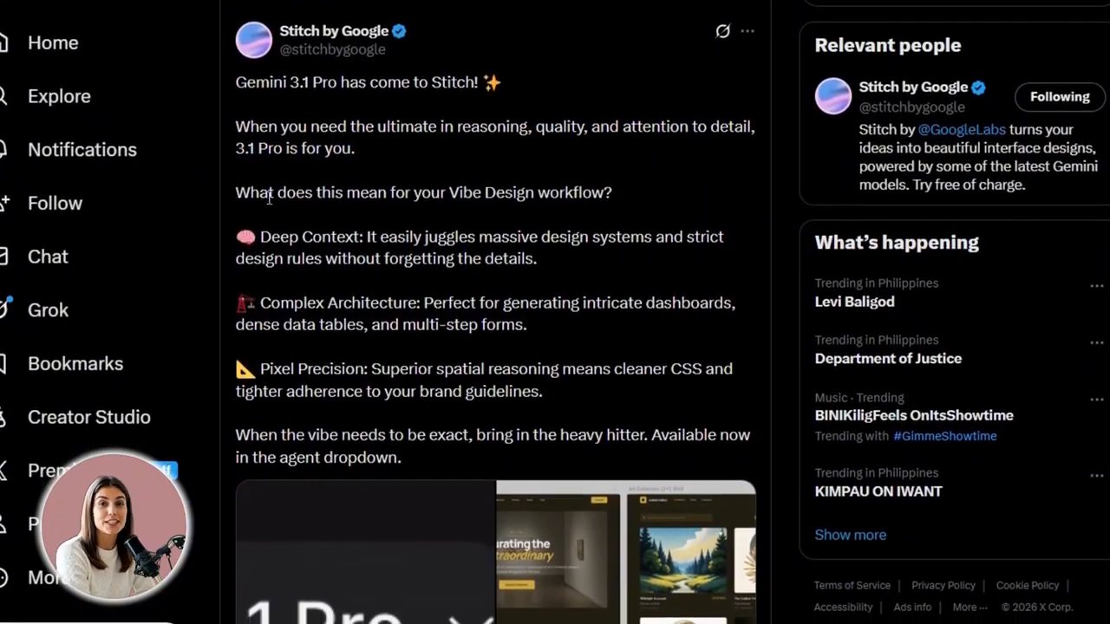
left_click_drag(259, 234, 359, 236)
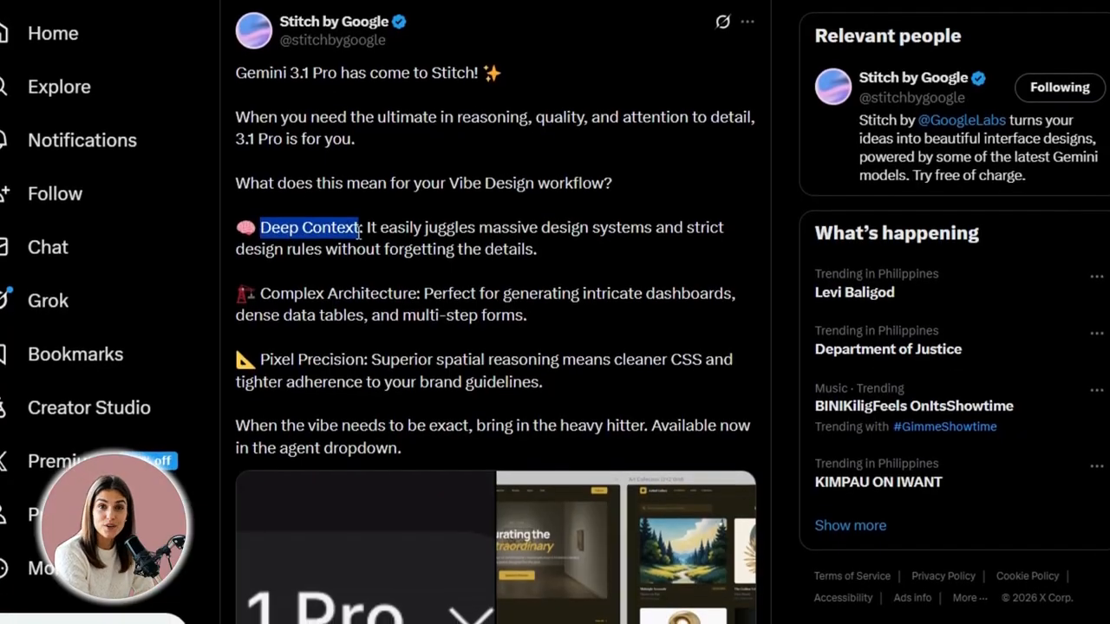
left_click(357, 228)
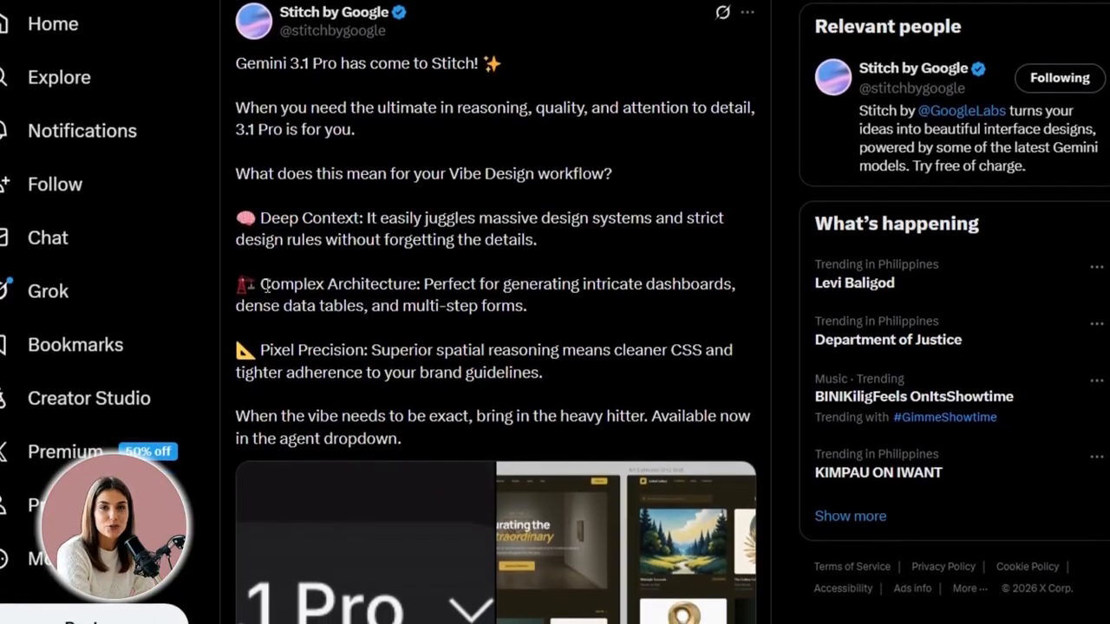
left_click_drag(261, 281, 417, 278)
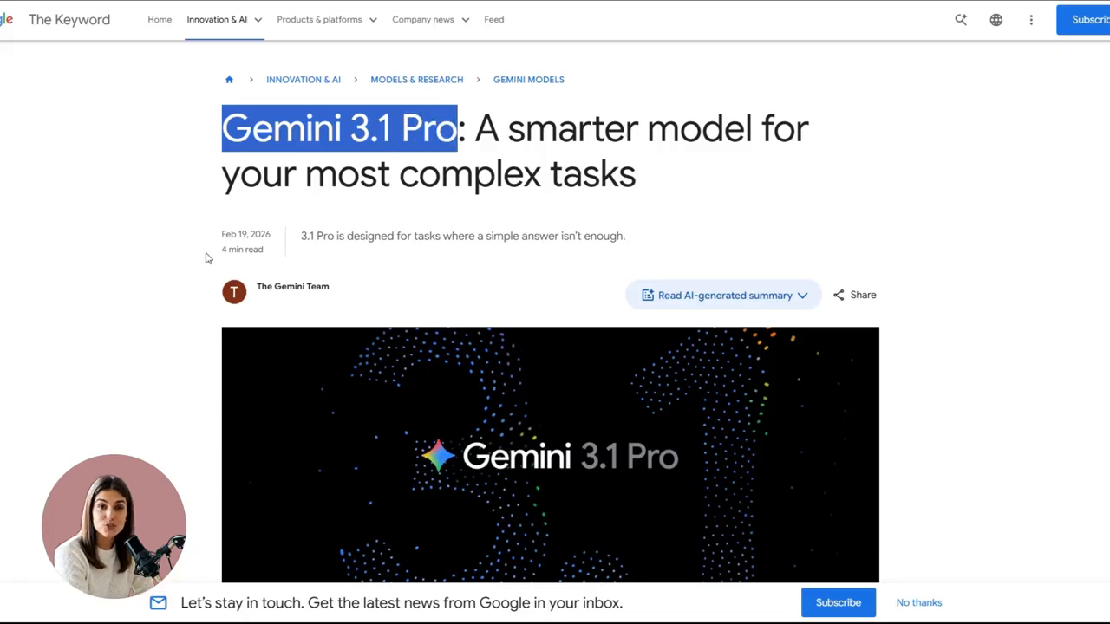
Read the Gemini 3.1 Pro article on The Keyword, covering the introduction, rollout list and benchmark comparison table.
left_click_drag(220, 237, 234, 236)
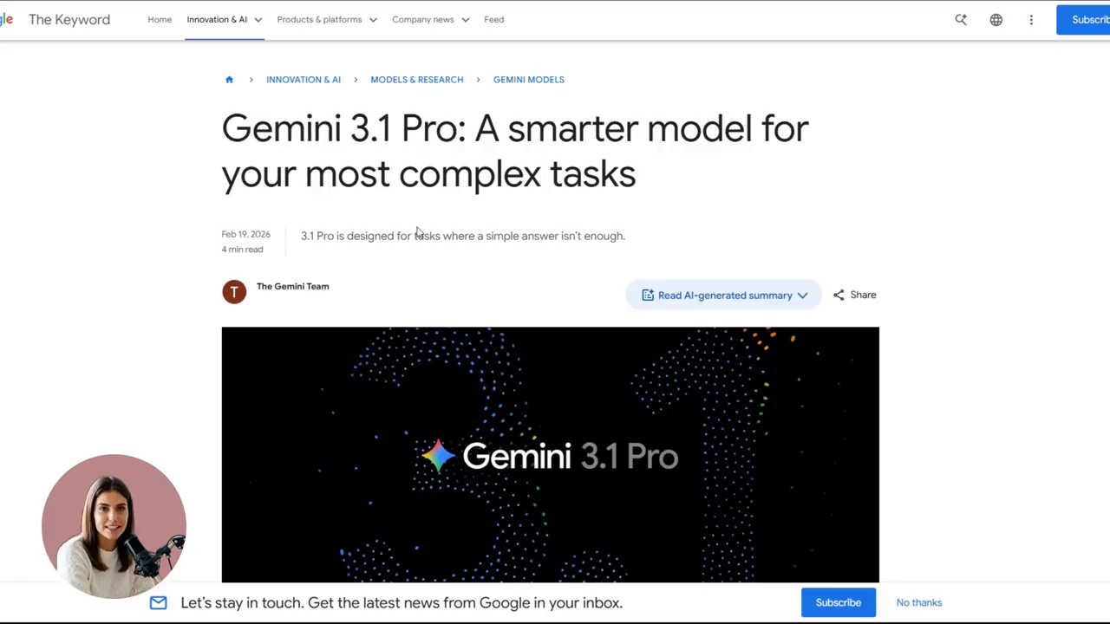
scroll(895, 224, "down", 5)
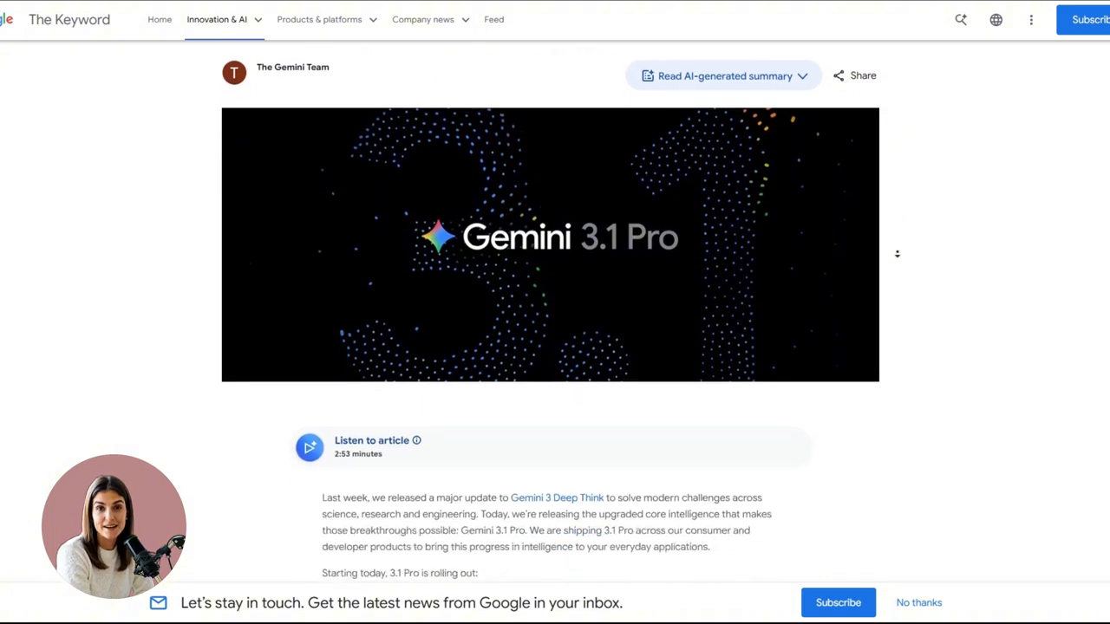
scroll(896, 249, "down", 2)
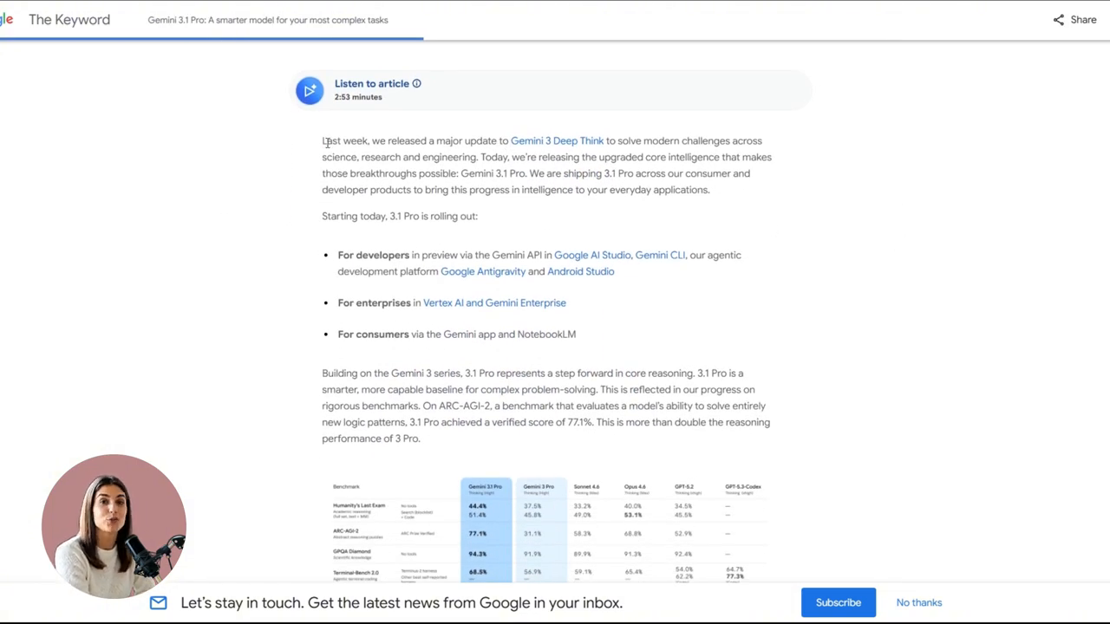
left_click_drag(473, 141, 725, 198)
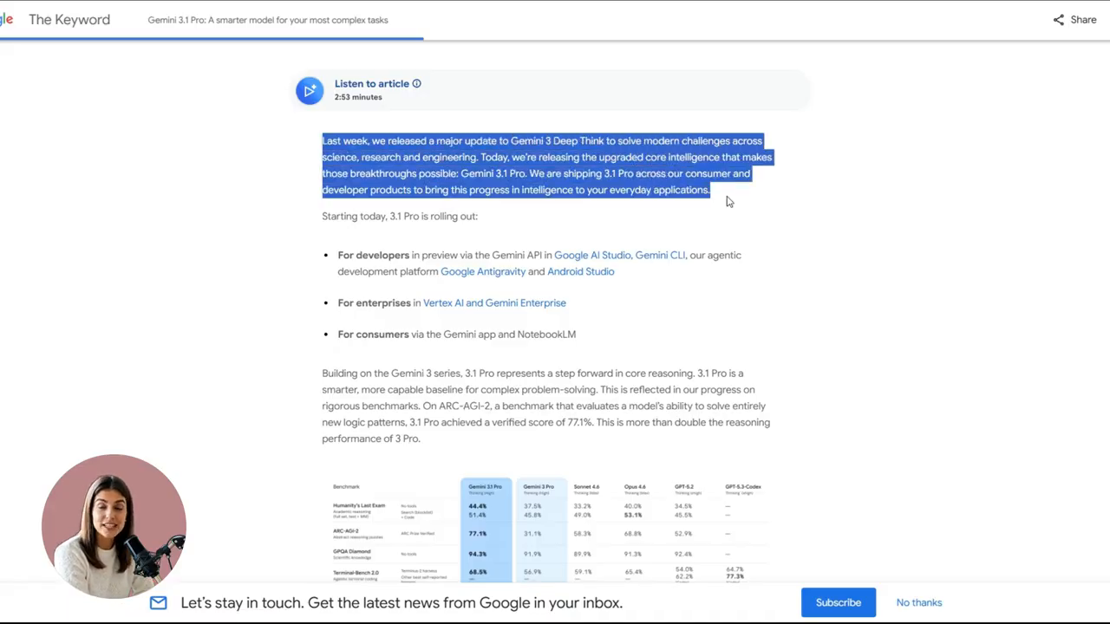
left_click(727, 199)
scroll(853, 214, "down", 3)
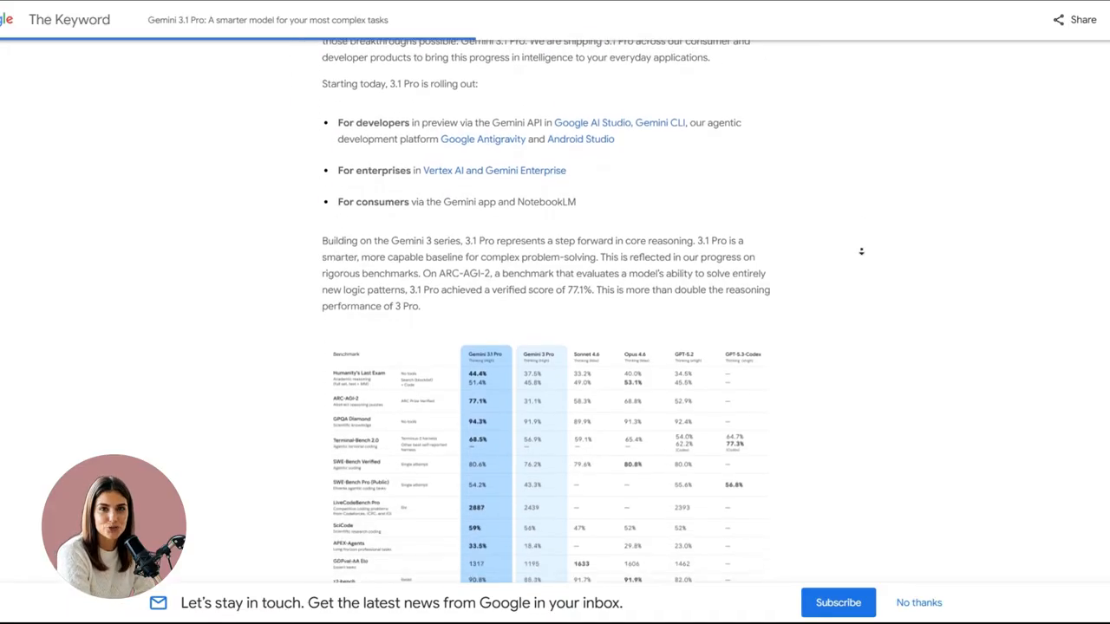
scroll(850, 232, "down", 1)
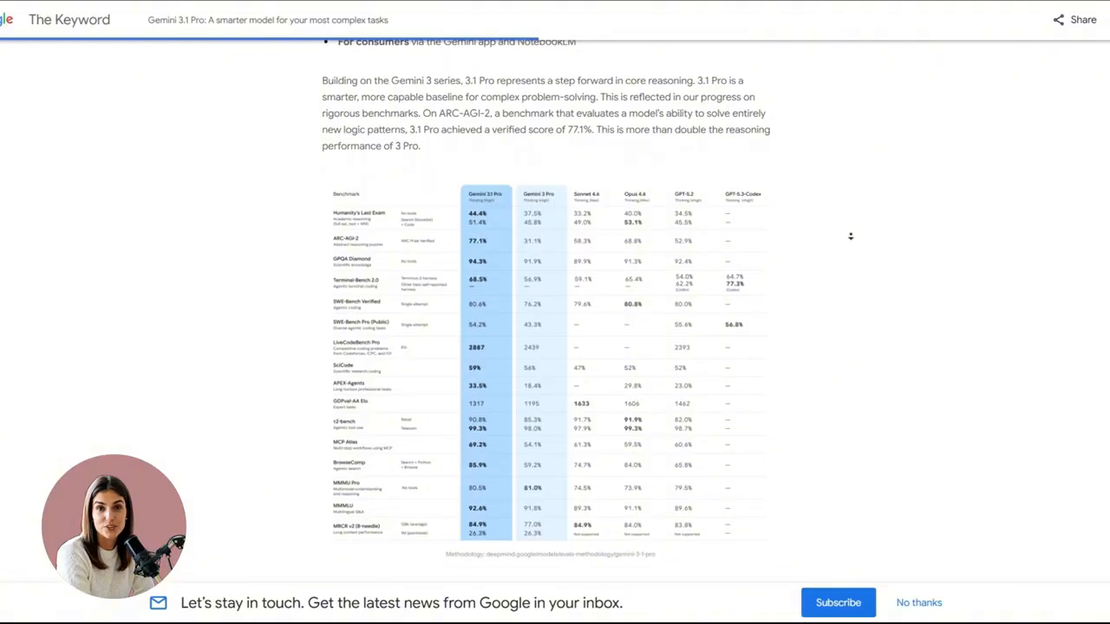
scroll(854, 243, "down", 4)
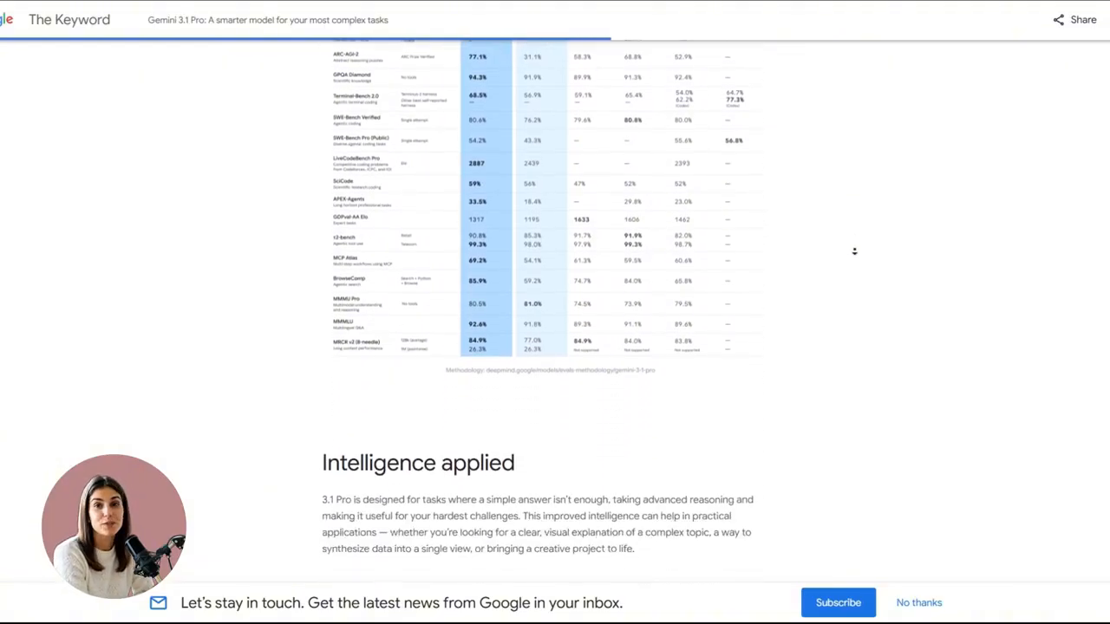
Examine the article's "Intelligence applied" section and browse through its carousel of Gemini 3.1 Pro examples.
scroll(854, 247, "down", 3)
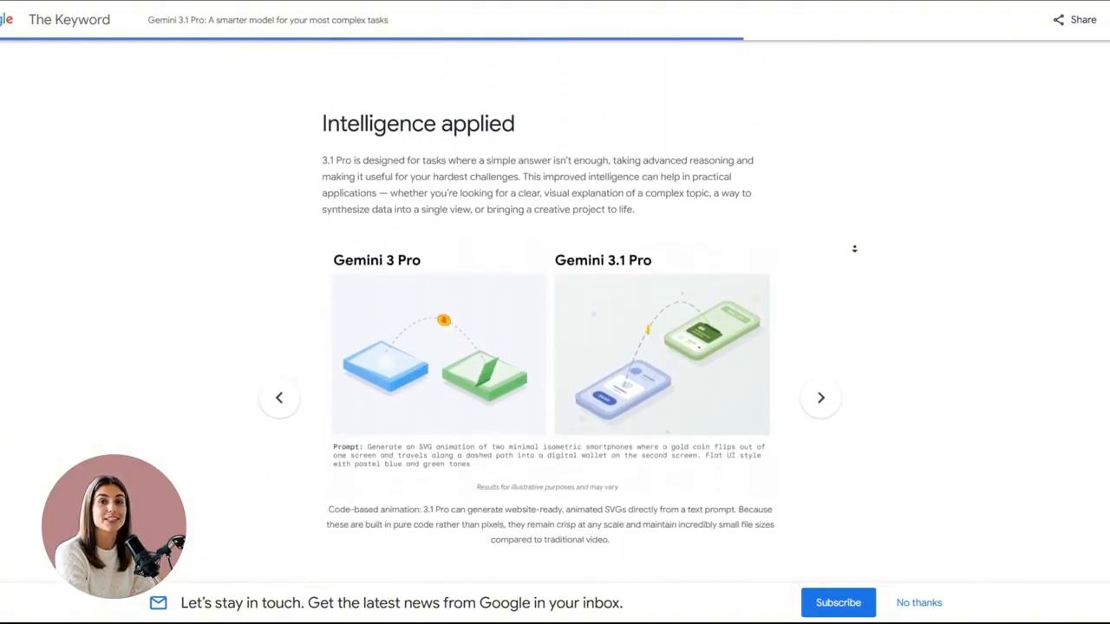
scroll(854, 234, "down", 1)
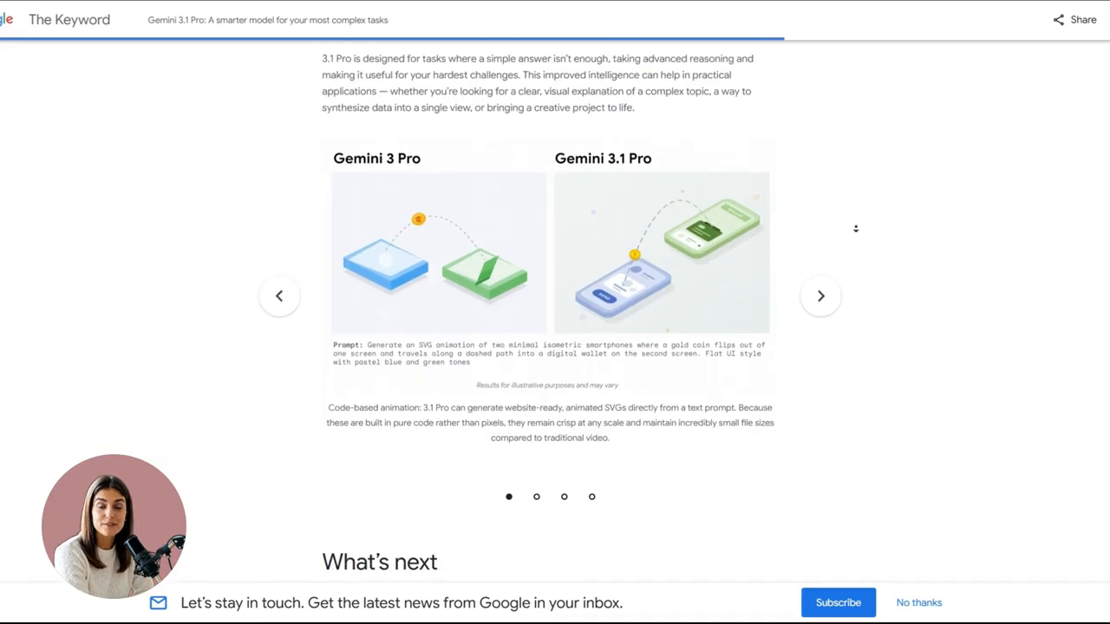
left_click(856, 233)
left_click(821, 289)
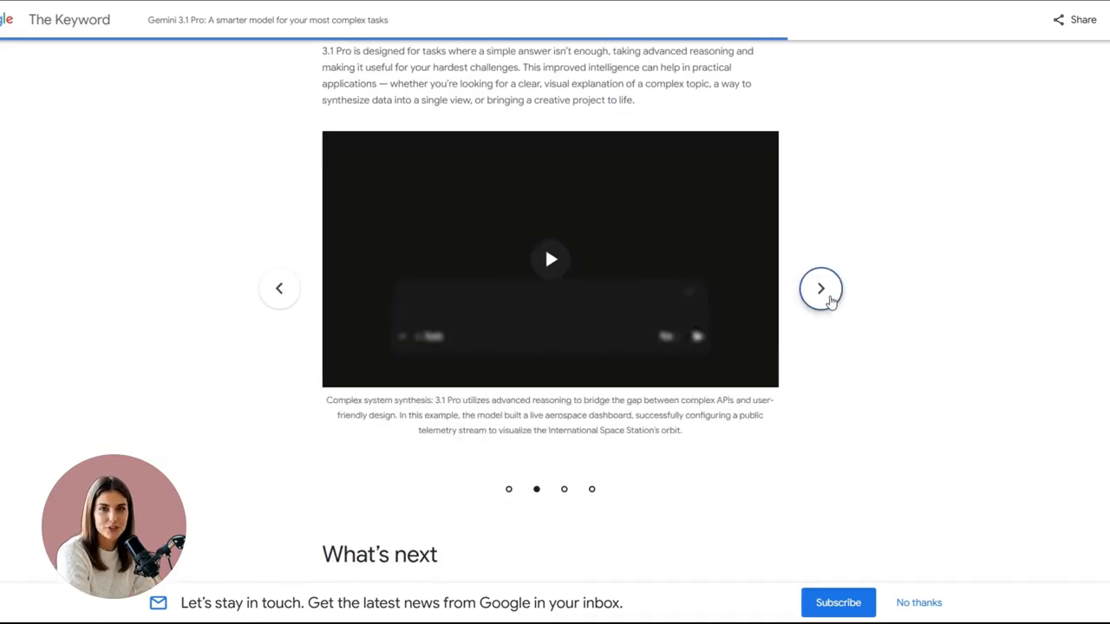
left_click(821, 290)
left_click(821, 290)
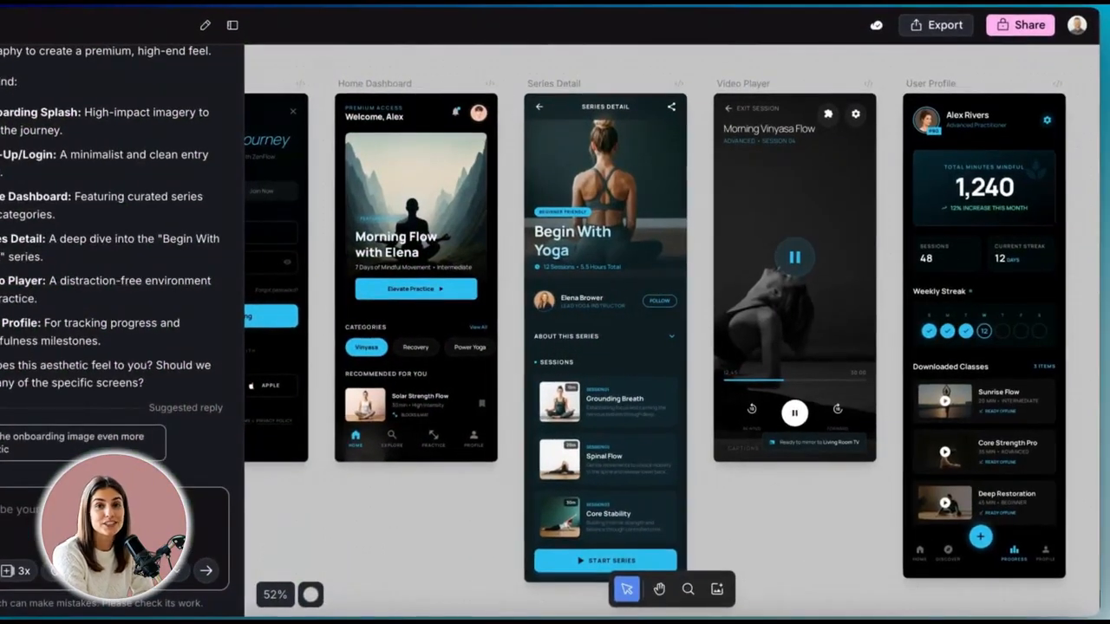
Select the Home Dashboard, Series Detail, Video Player and User Profile screens, then convert and copy them in Figma export format.
left_click_drag(315, 58, 991, 286)
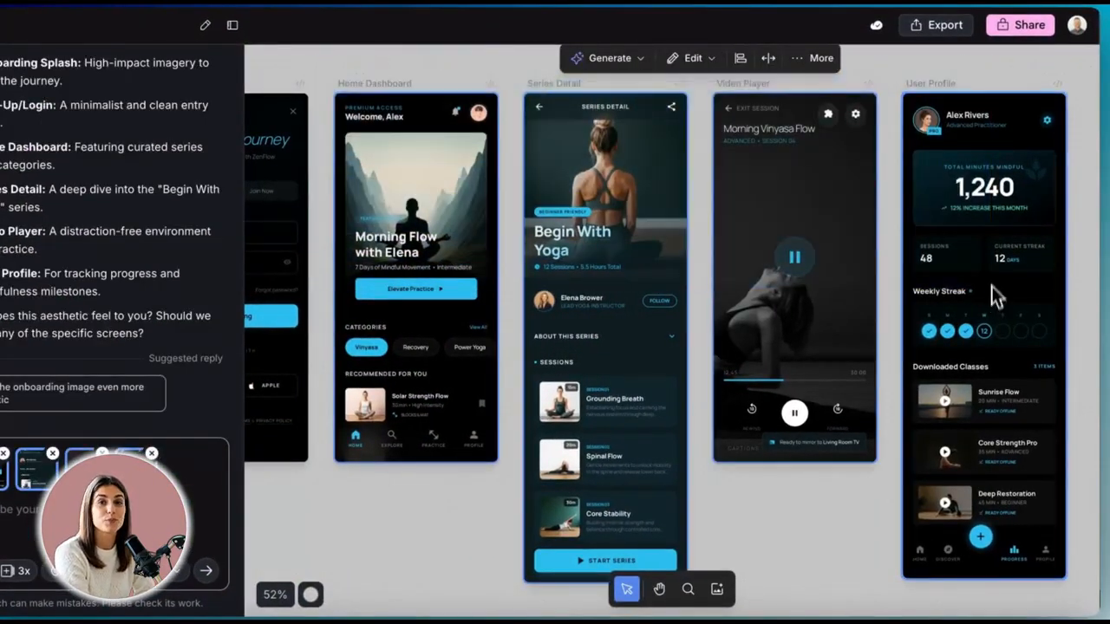
left_click(926, 31)
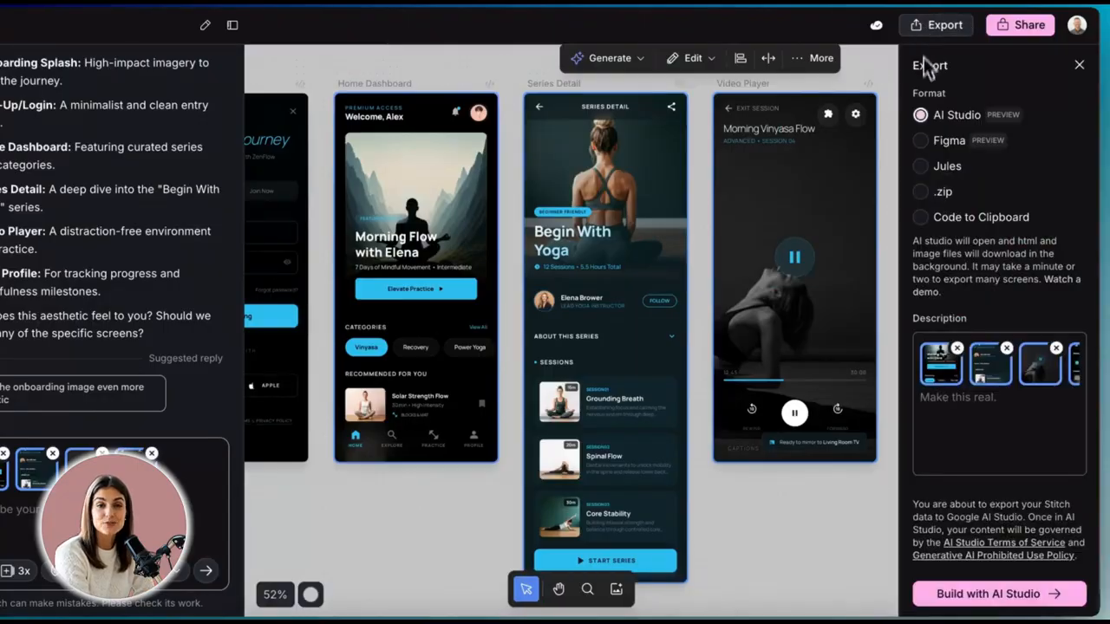
left_click(921, 143)
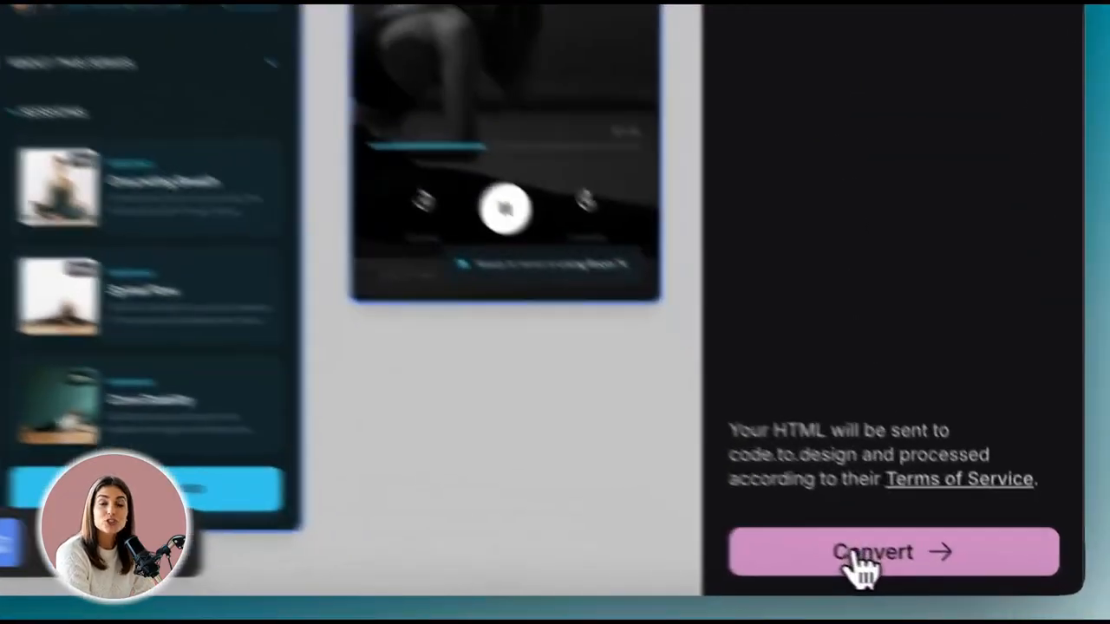
left_click(980, 594)
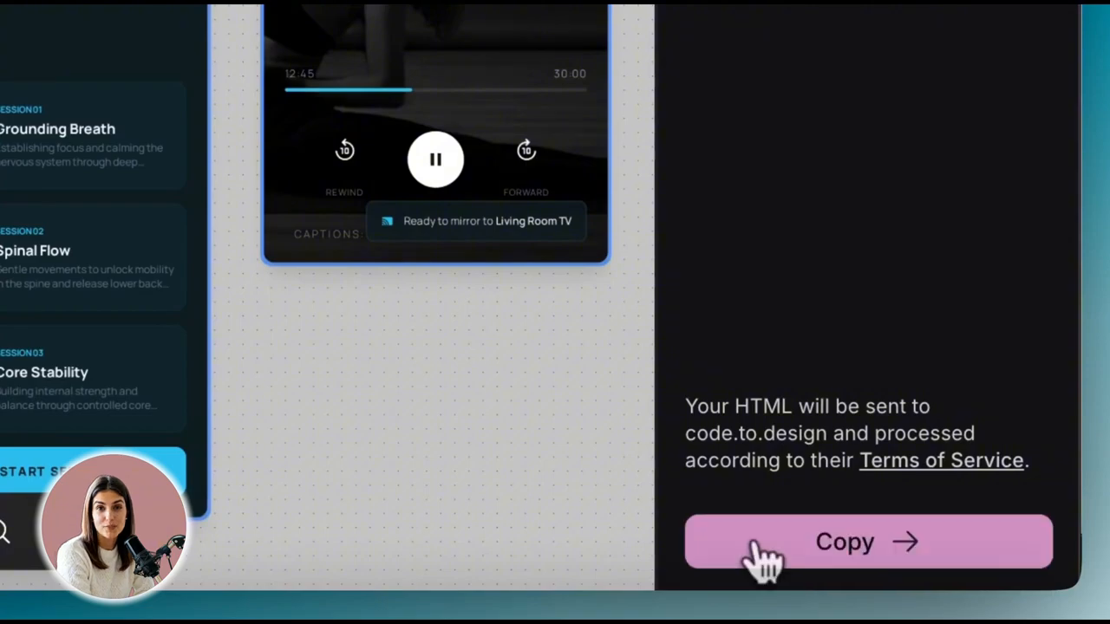
left_click(761, 554)
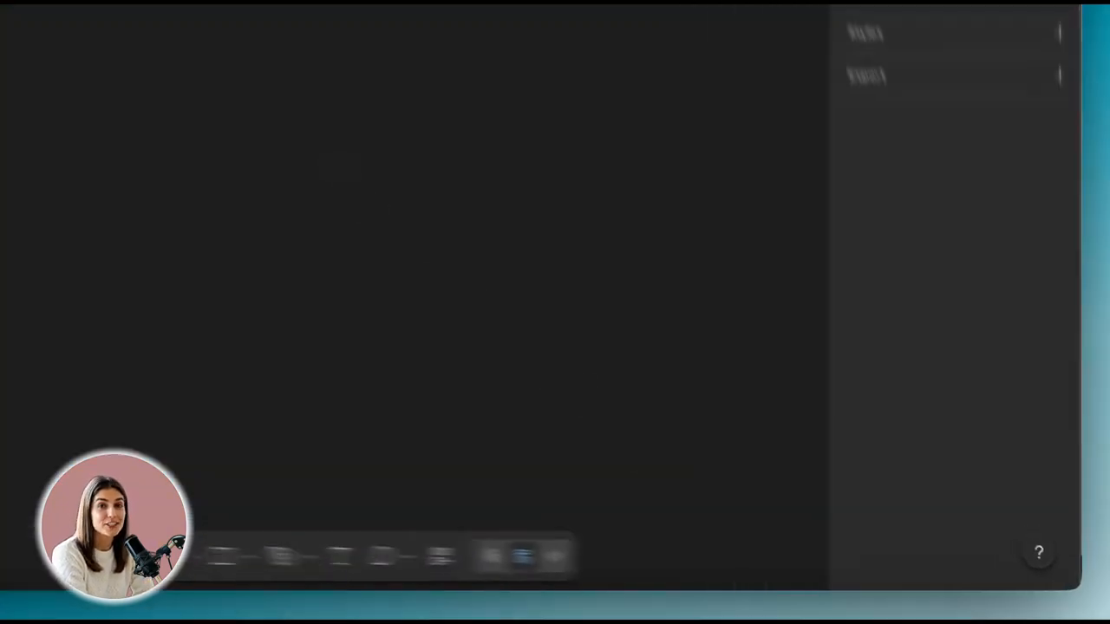
Switch to Figma and paste the copied screens into the Yoga App file.
key("ctrl+v")
scroll(274, 249, "up", 6)
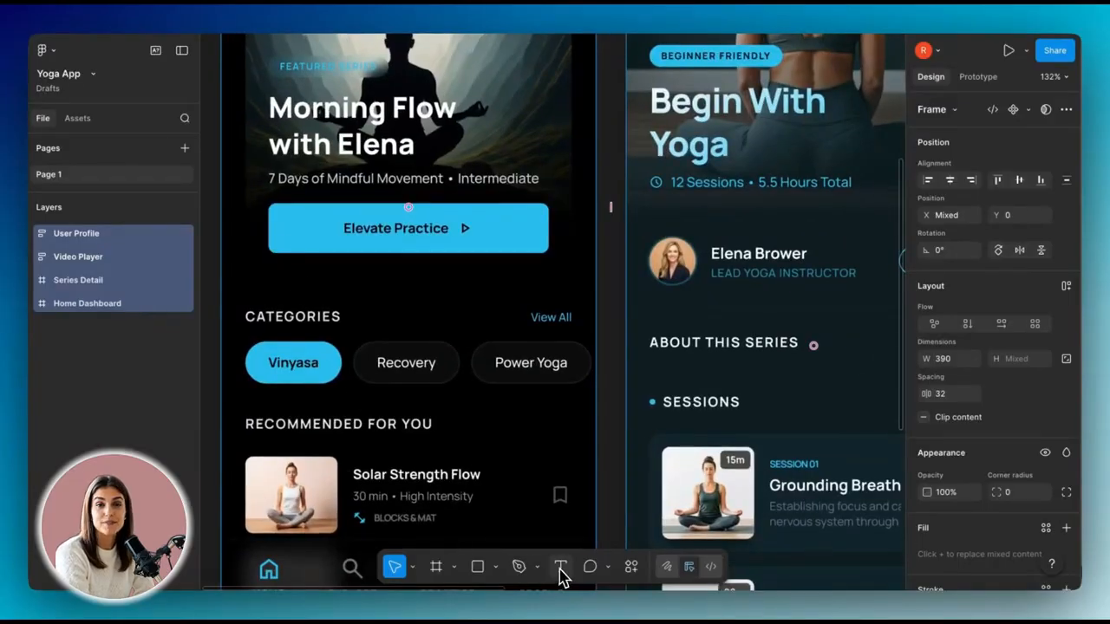
left_click(374, 224)
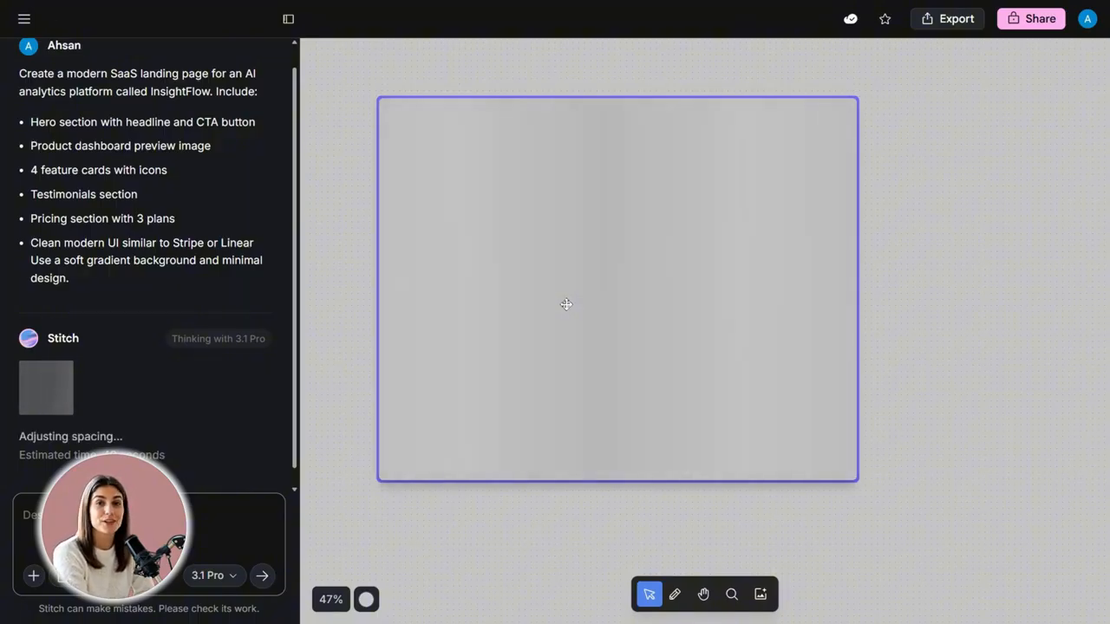
Reposition the InsightFlow landing page frame on the canvas and review its hero, key features, testimonials and pricing sections.
left_click_drag(566, 304, 661, 315)
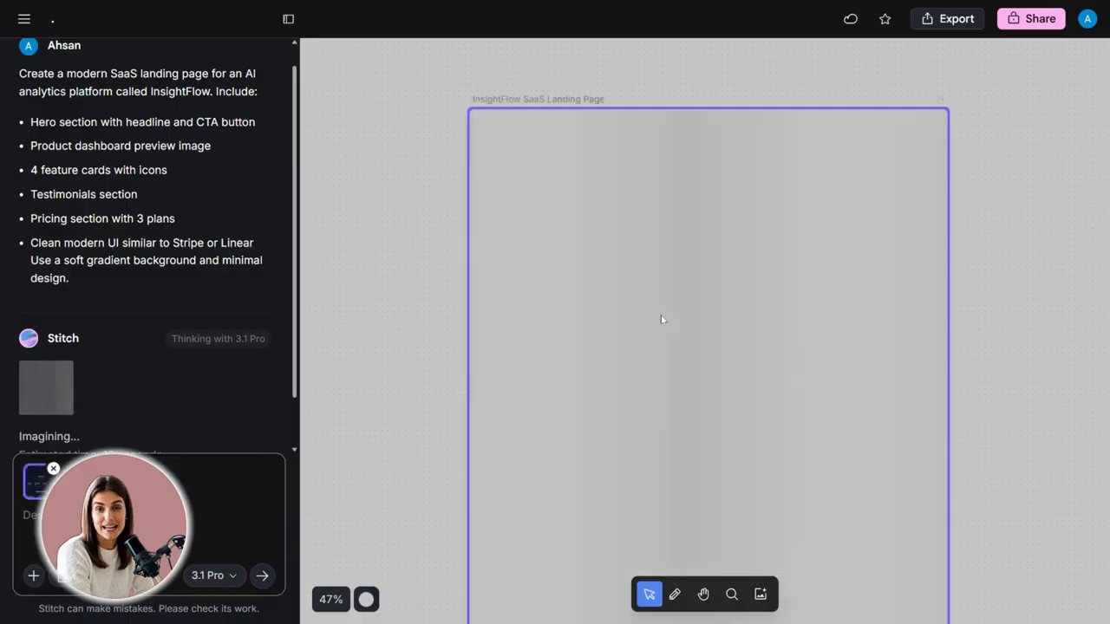
scroll(680, 333, "down", 3)
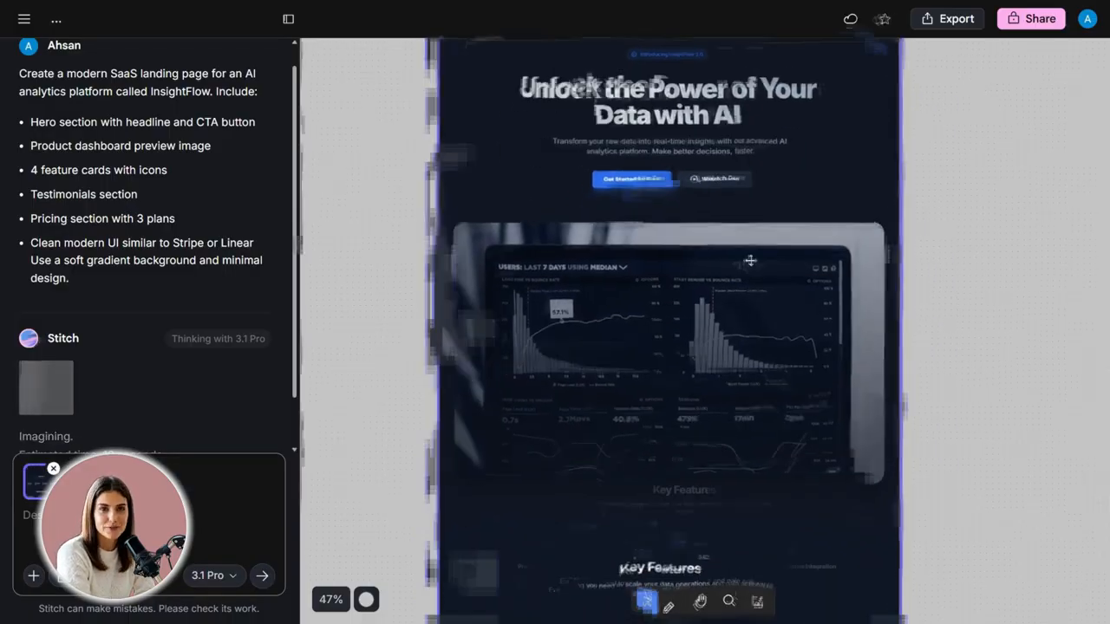
scroll(736, 295, "down", 3)
scroll(651, 88, "down", 3)
scroll(676, 322, "up", 5)
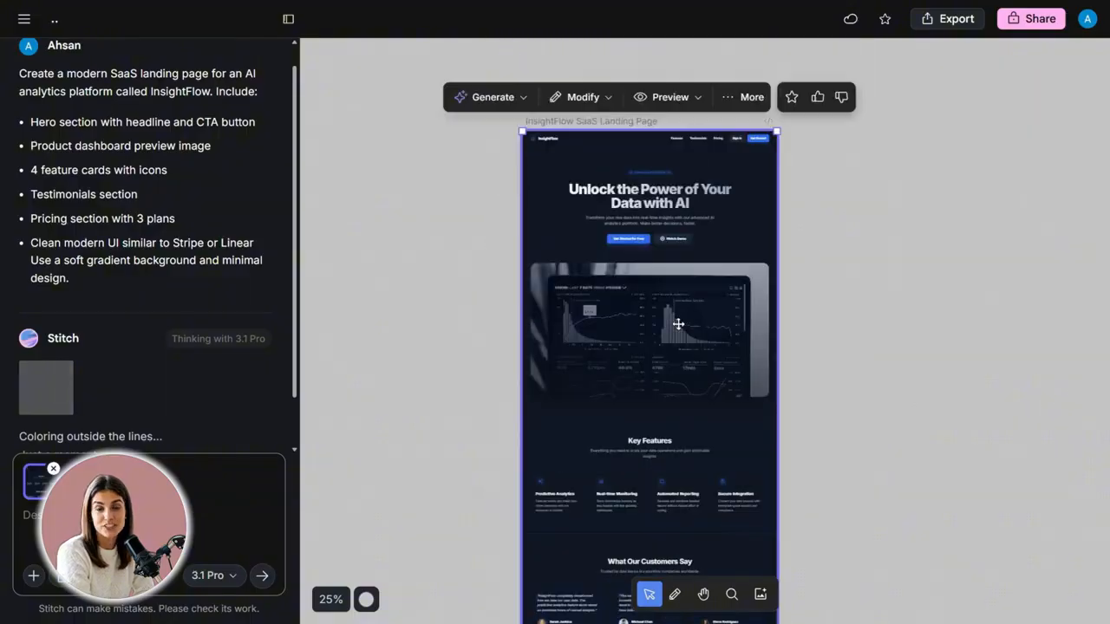
scroll(659, 260, "up", 1)
left_click(661, 43)
scroll(549, 137, "down", 8)
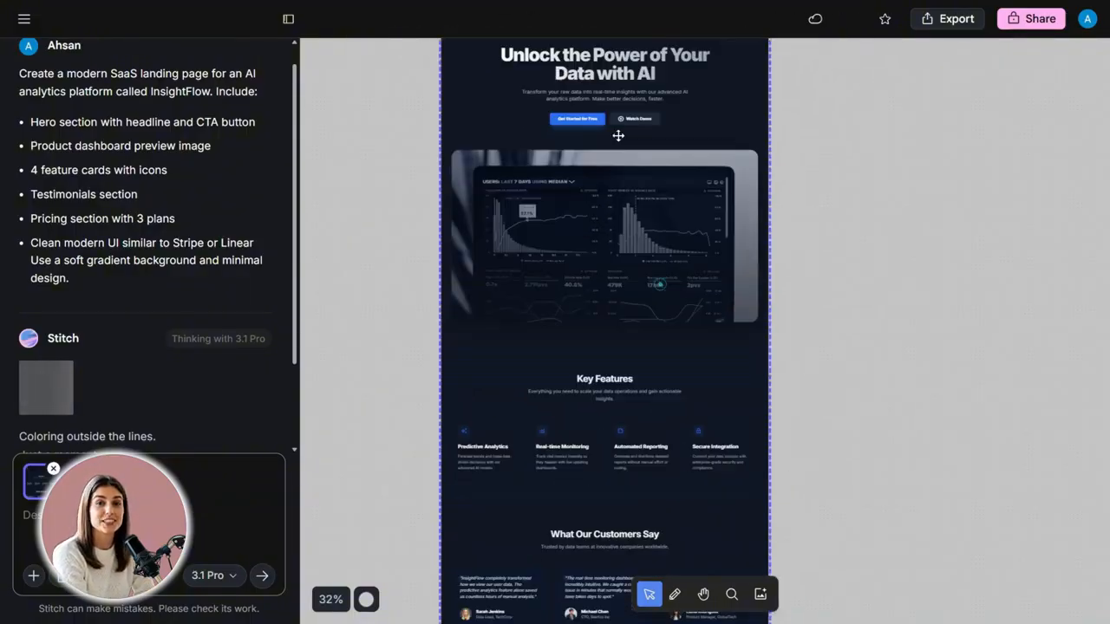
scroll(659, 305, "up", 8)
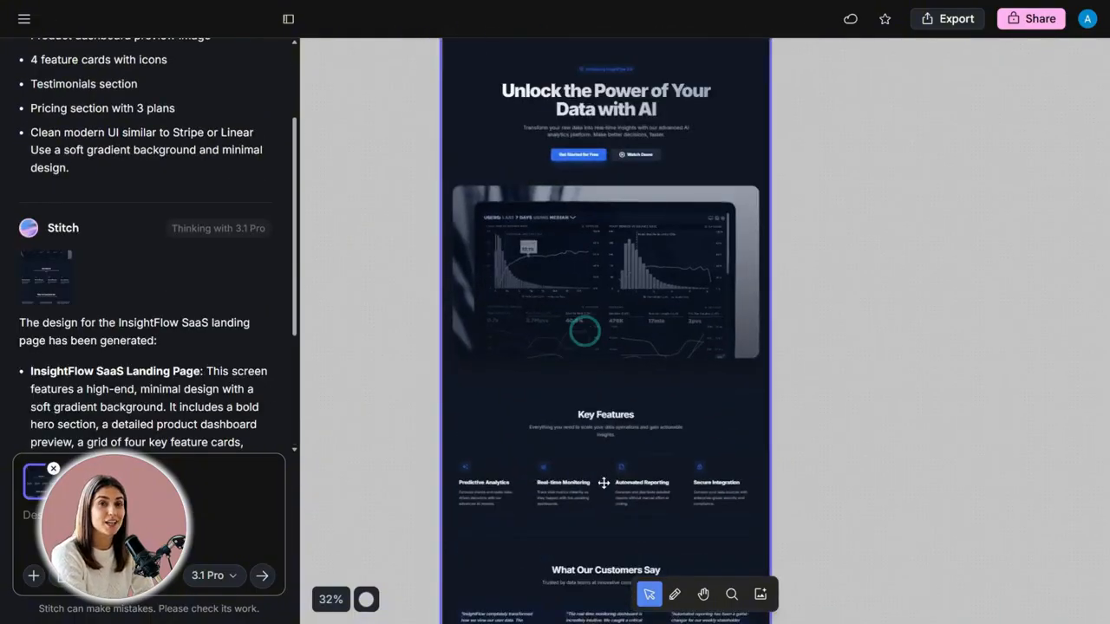
scroll(467, 241, "down", 3)
scroll(468, 241, "up", 3)
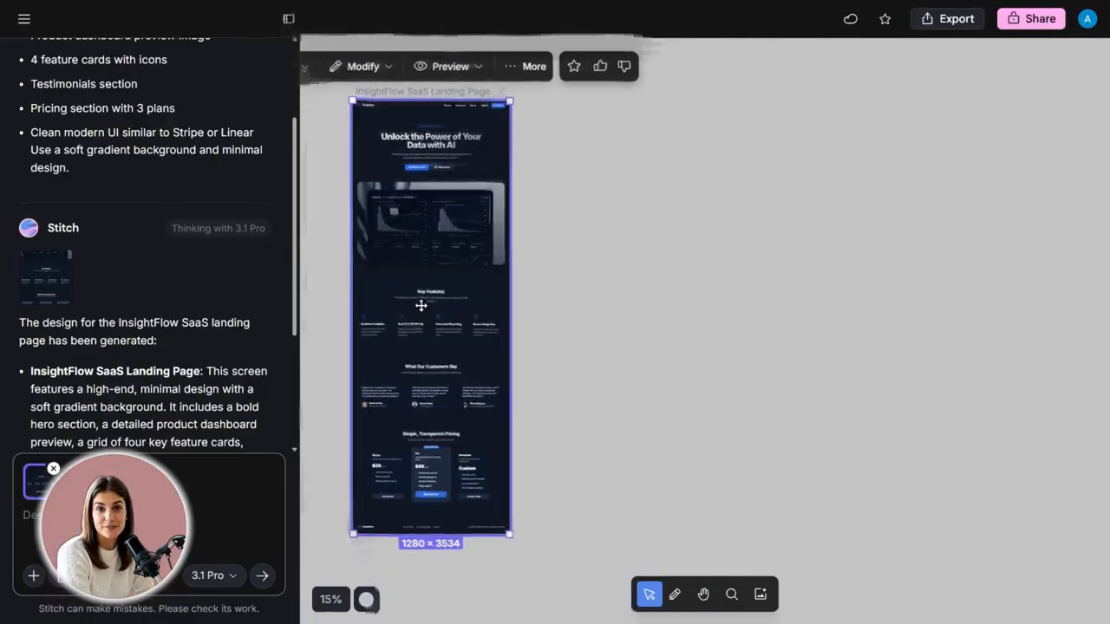
key("Escape")
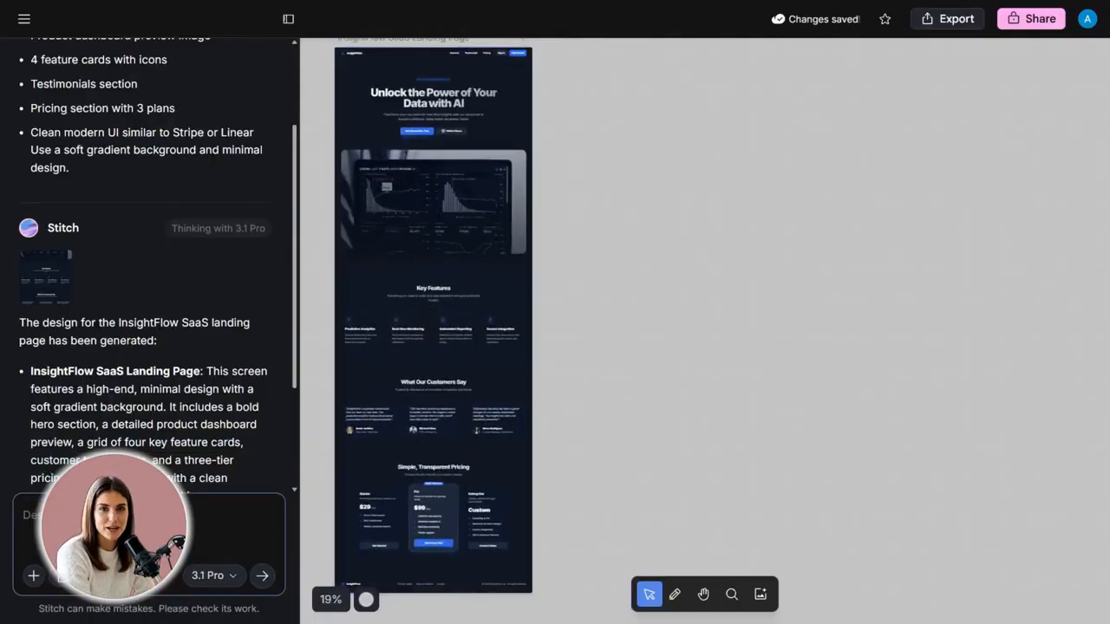
Enter a prompt for an InsightFlow login and signup page with split layout, email and password form, sign-up option and social login buttons.
key("super+v")
key("Down")
key("Return")
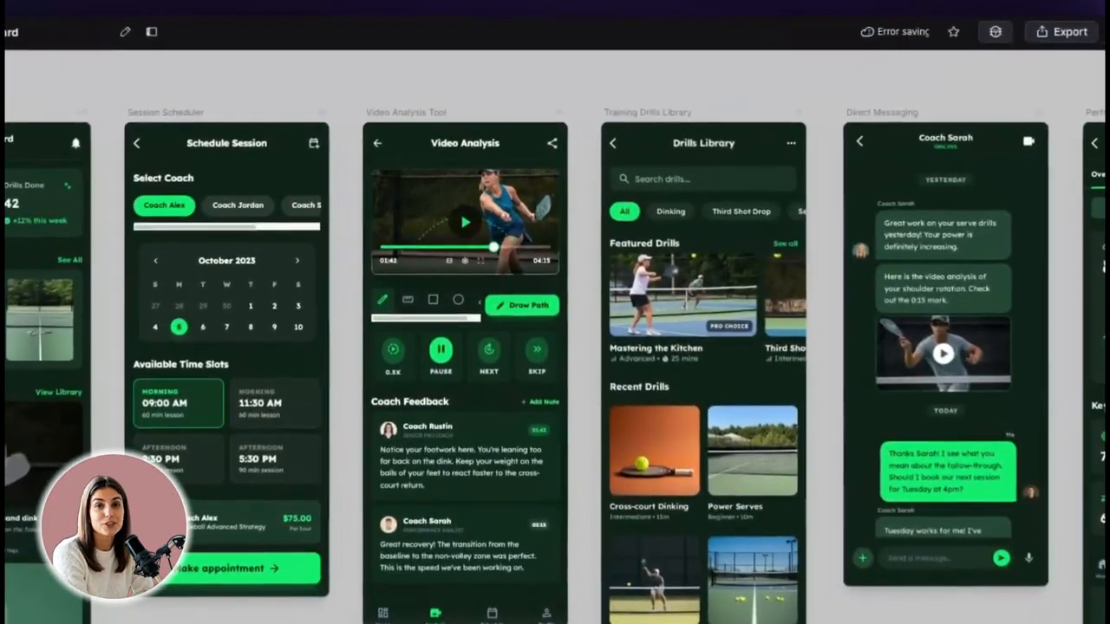
Put the pickleball design's Schedule Session screen into edit mode and select its 11:30 AM time slot.
left_click(224, 156)
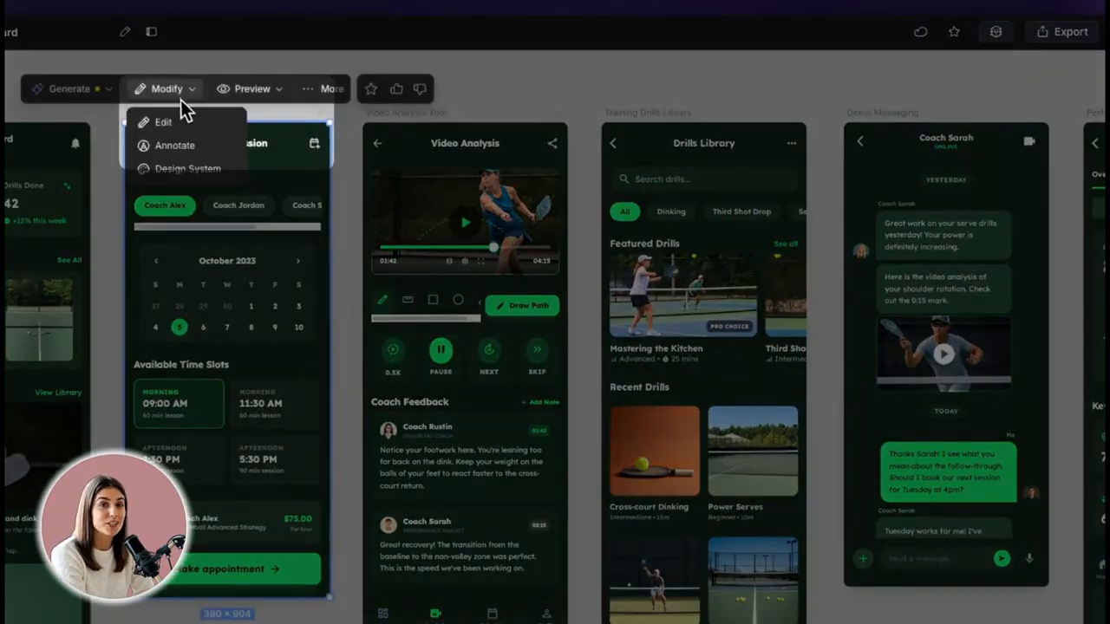
left_click(175, 122)
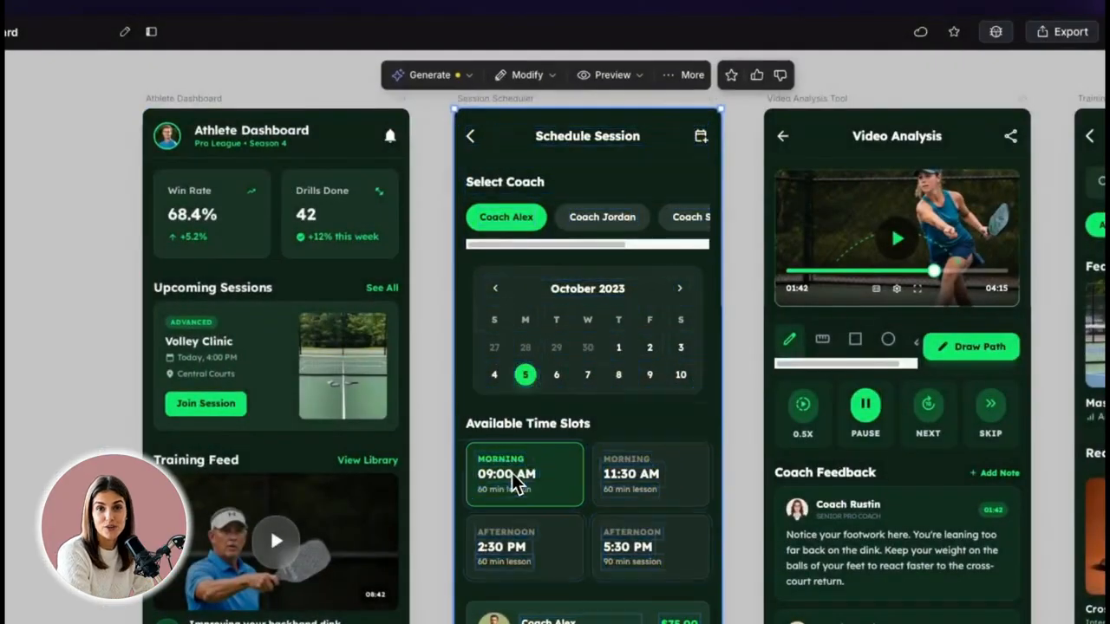
left_click(618, 473)
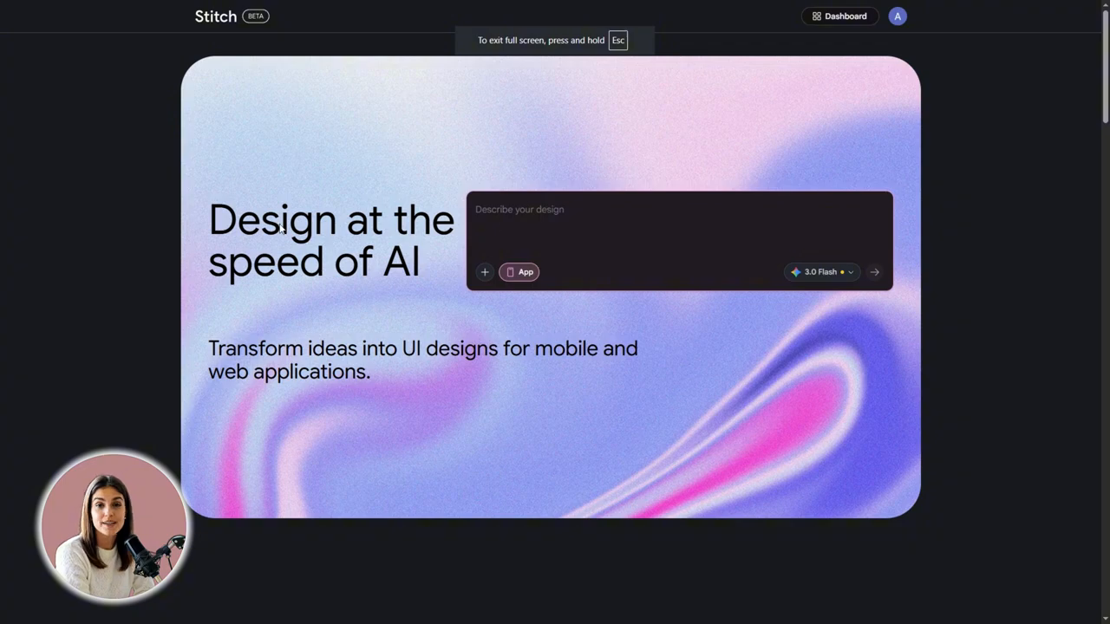
On the Stitch home page, set the design model to Thinking with 3.1 Pro.
left_click(846, 272)
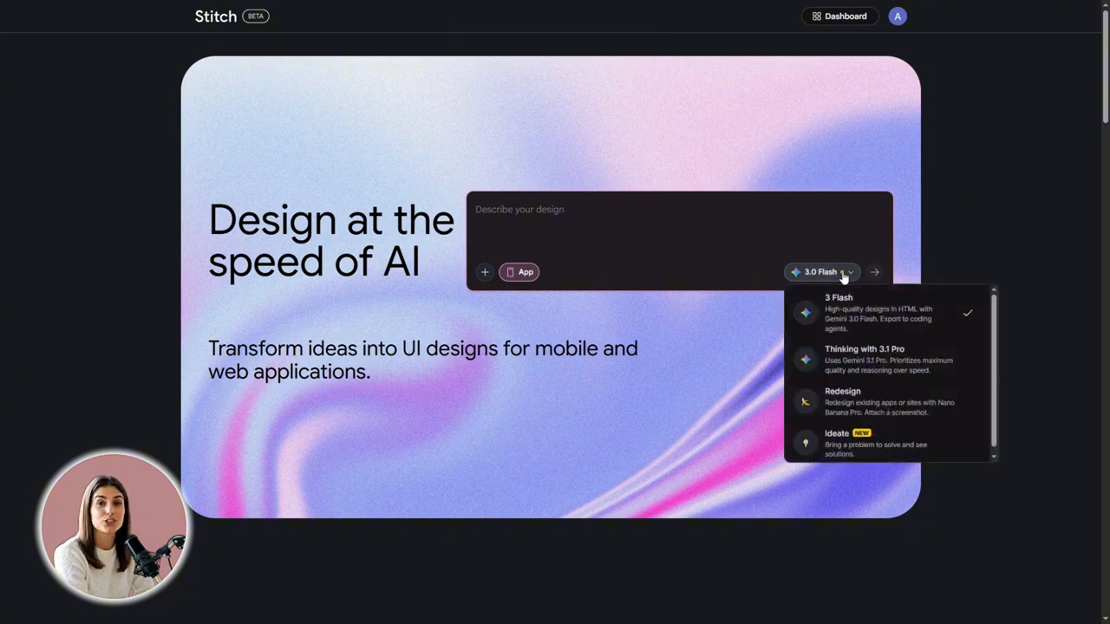
left_click(884, 359)
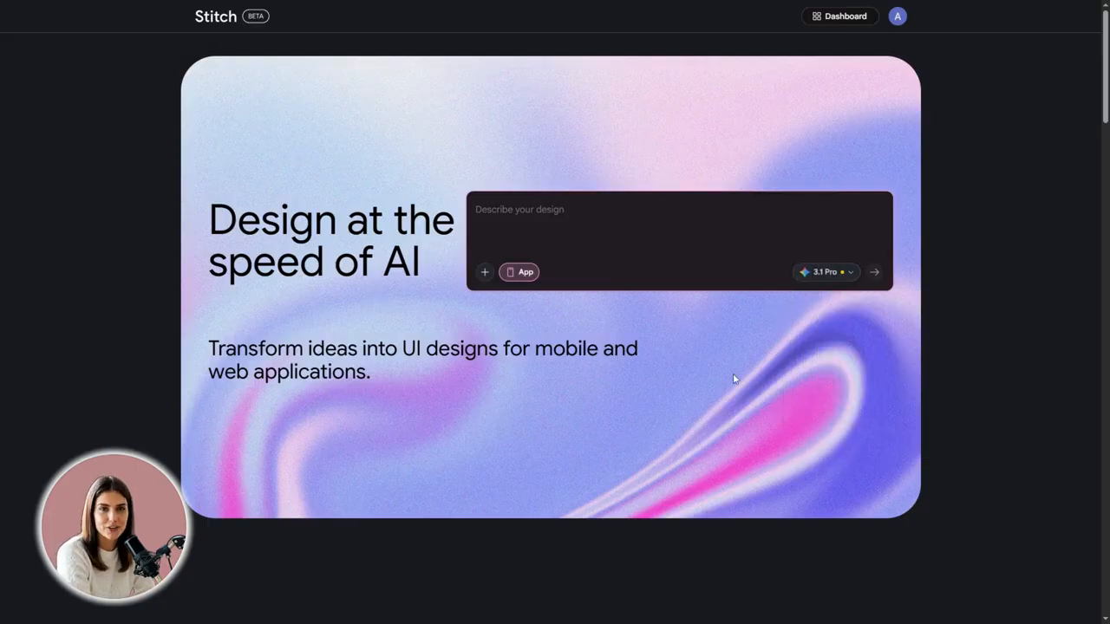
Browse the Explore Examples carousel on the Stitch home page forward and back.
scroll(990, 224, "down", 5)
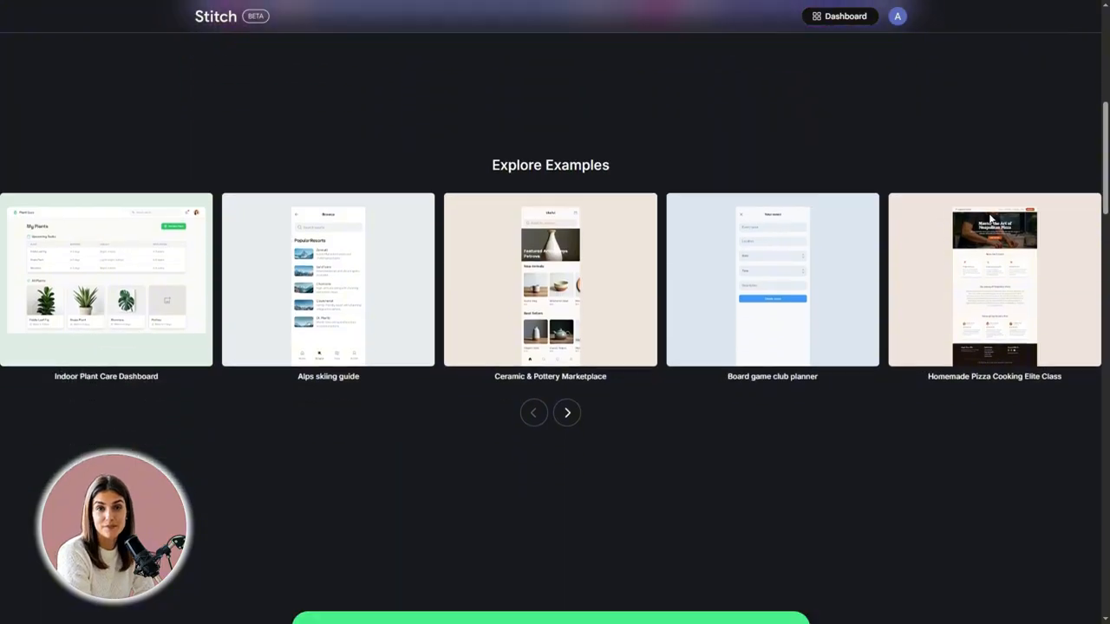
left_click(569, 394)
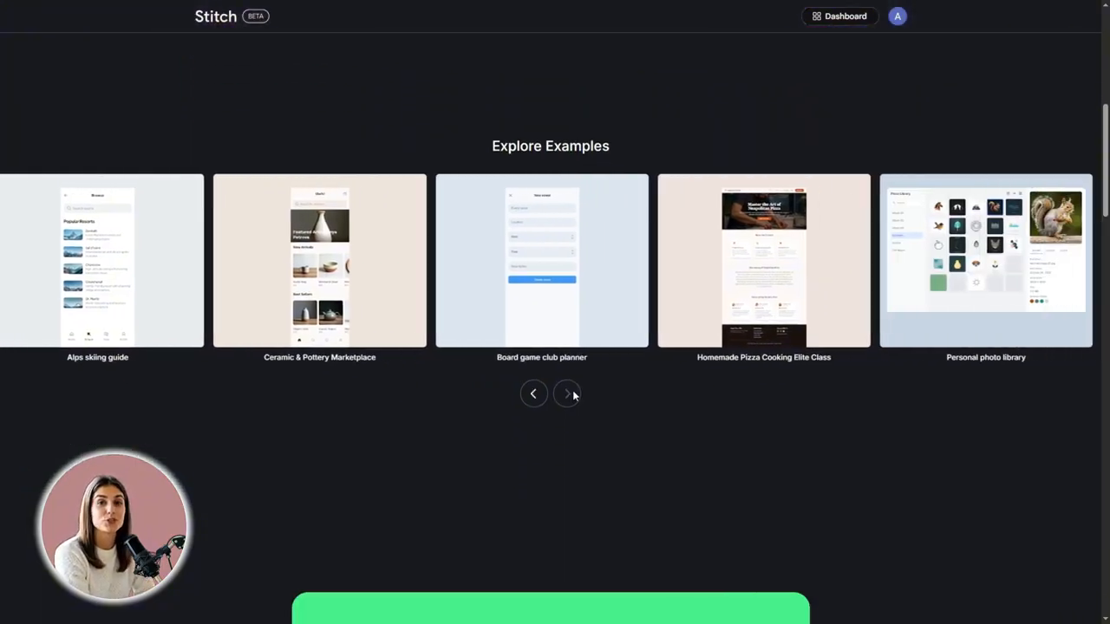
left_click(571, 395)
left_click(532, 400)
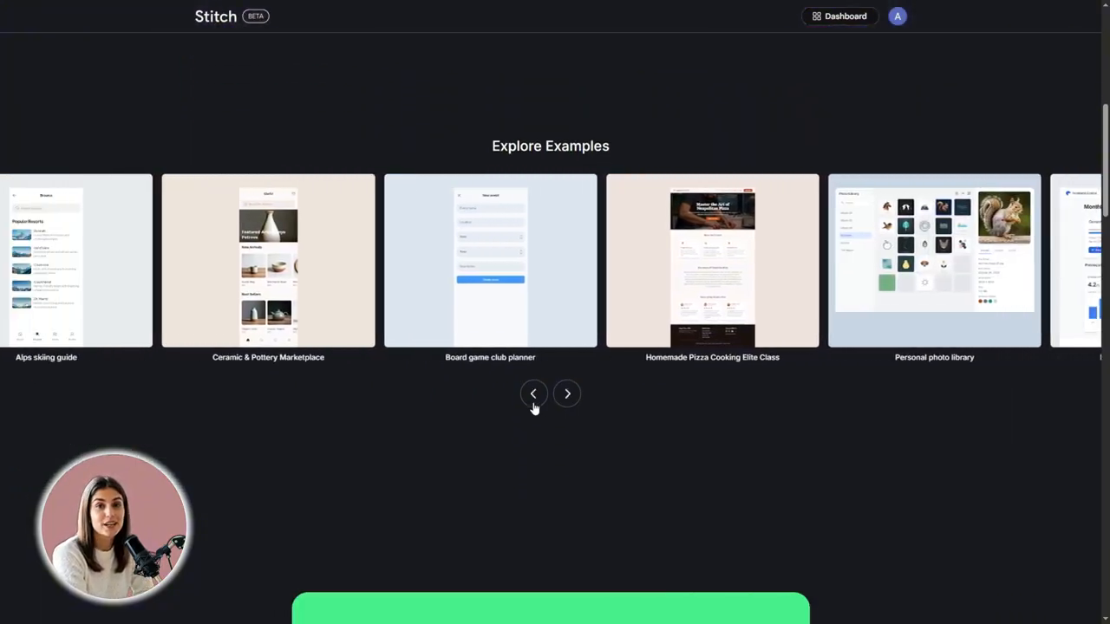
left_click(533, 404)
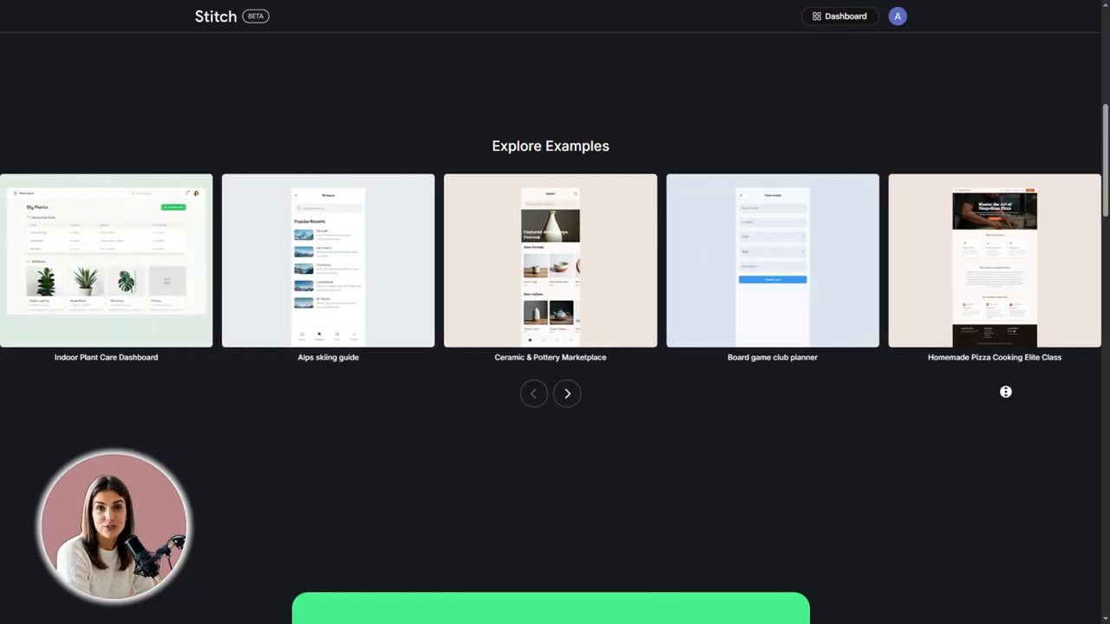
scroll(1006, 416, "down", 1)
scroll(1006, 422, "down", 3)
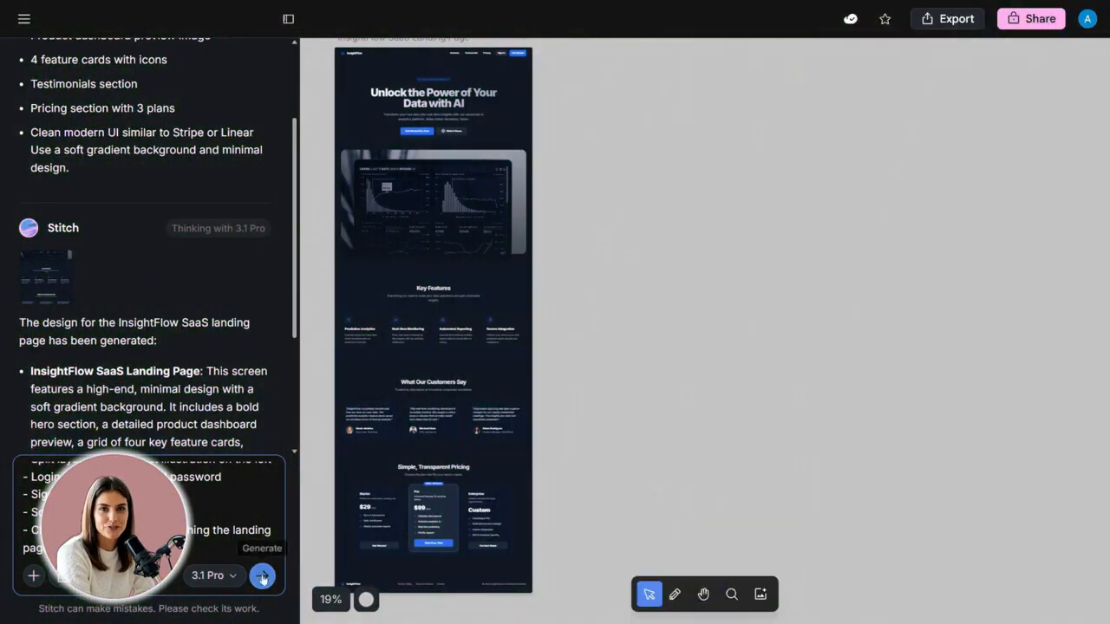
Generate the InsightFlow login and signup pages and arrange their two frames side by side next to the landing page.
left_click(261, 577)
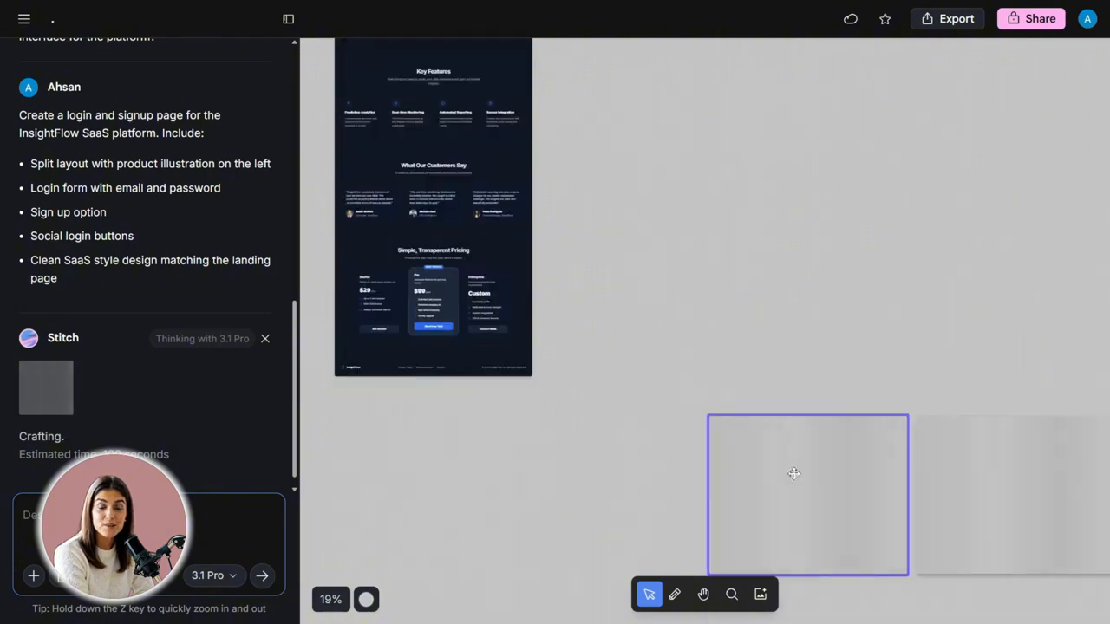
left_click_drag(793, 473, 671, 116)
left_click_drag(946, 439, 846, 85)
scroll(987, 391, "down", 3)
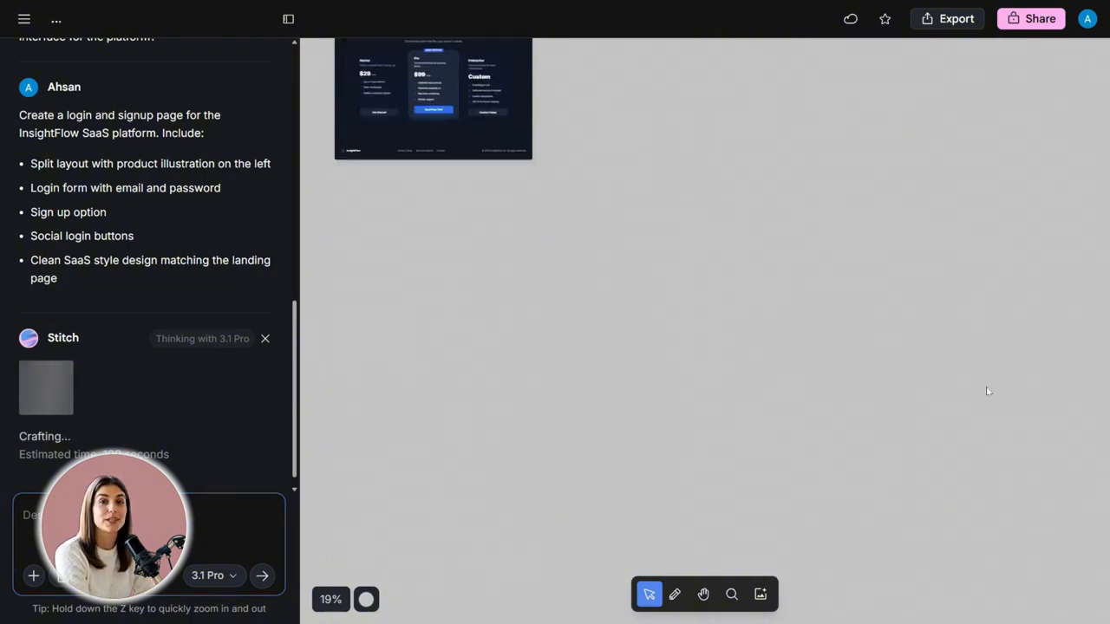
scroll(971, 386, "up", 5)
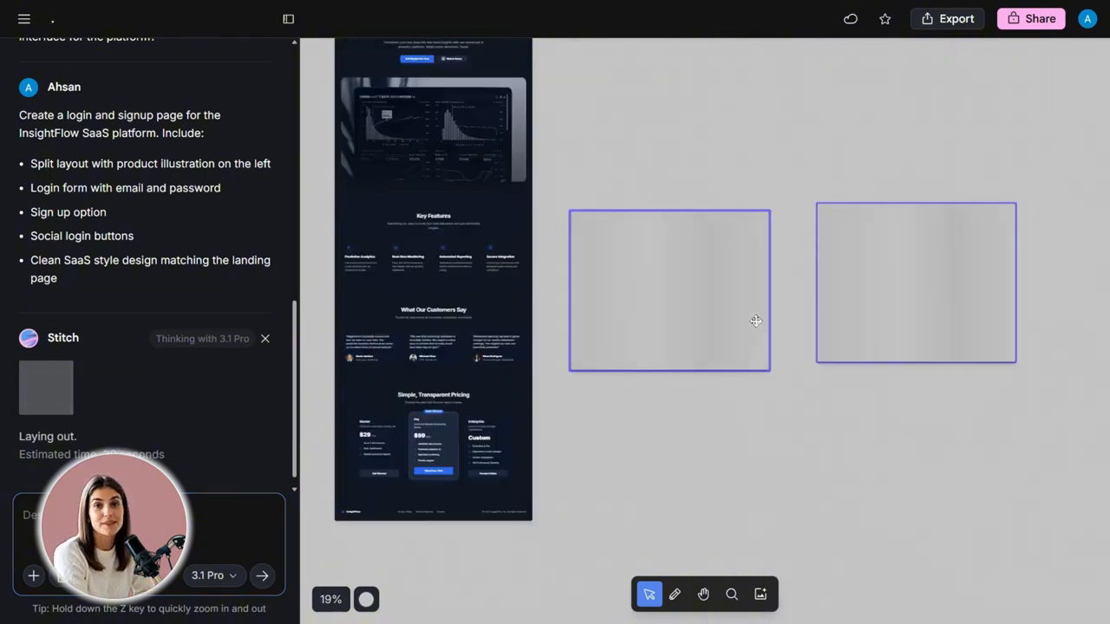
scroll(845, 317, "up", 5)
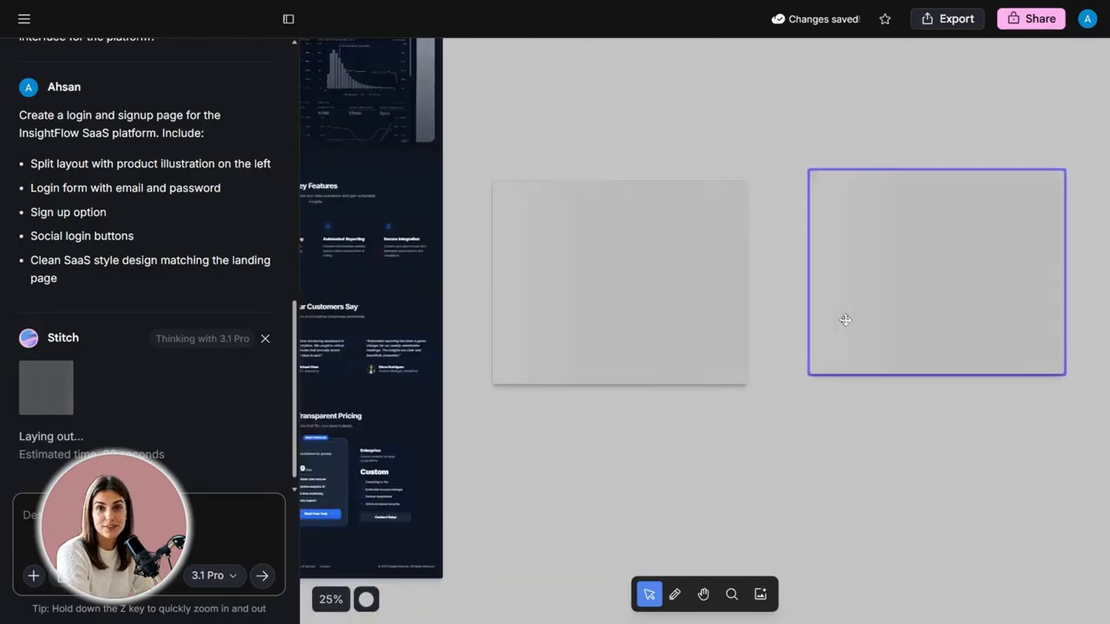
scroll(721, 300, "down", 4)
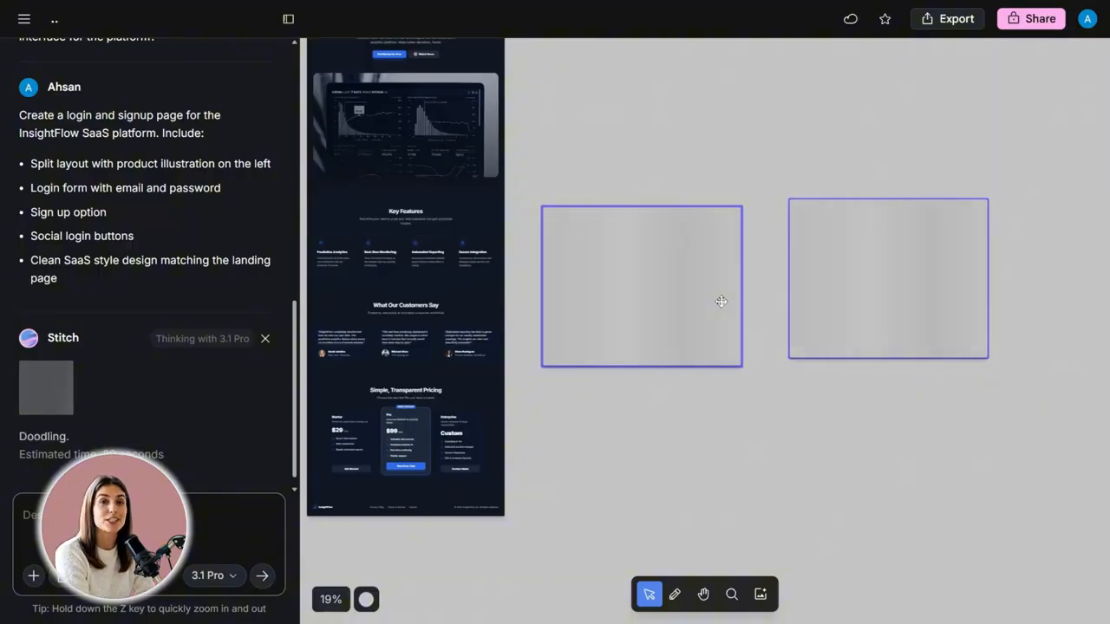
scroll(720, 301, "up", 2)
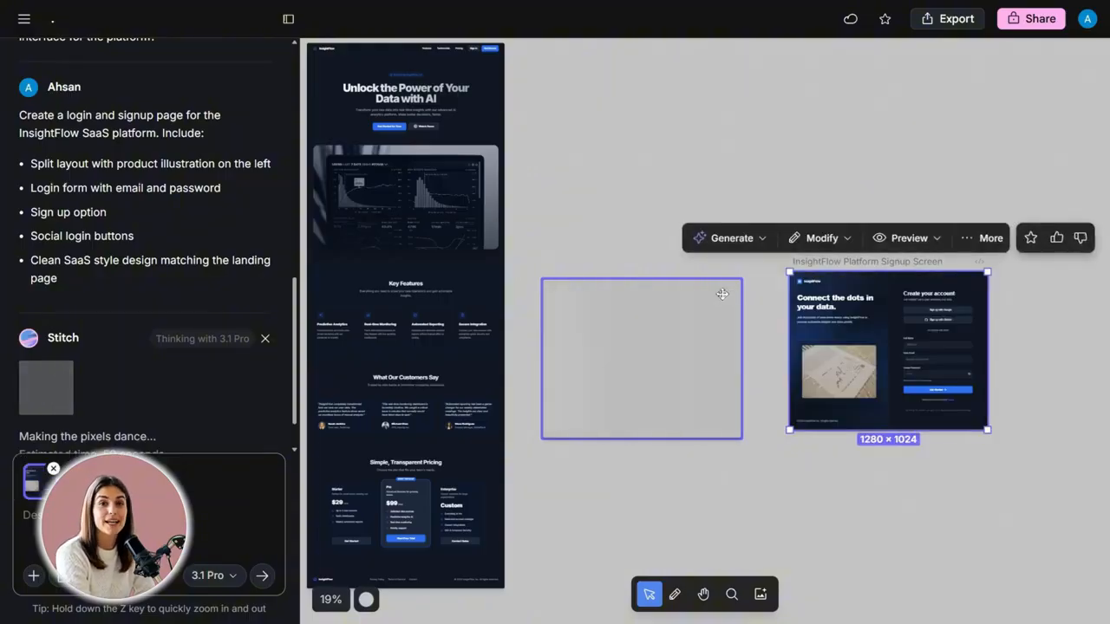
Examine the generated InsightFlow signup and login screens, checking their split layouts, forms and social login buttons.
scroll(915, 396, "up", 5)
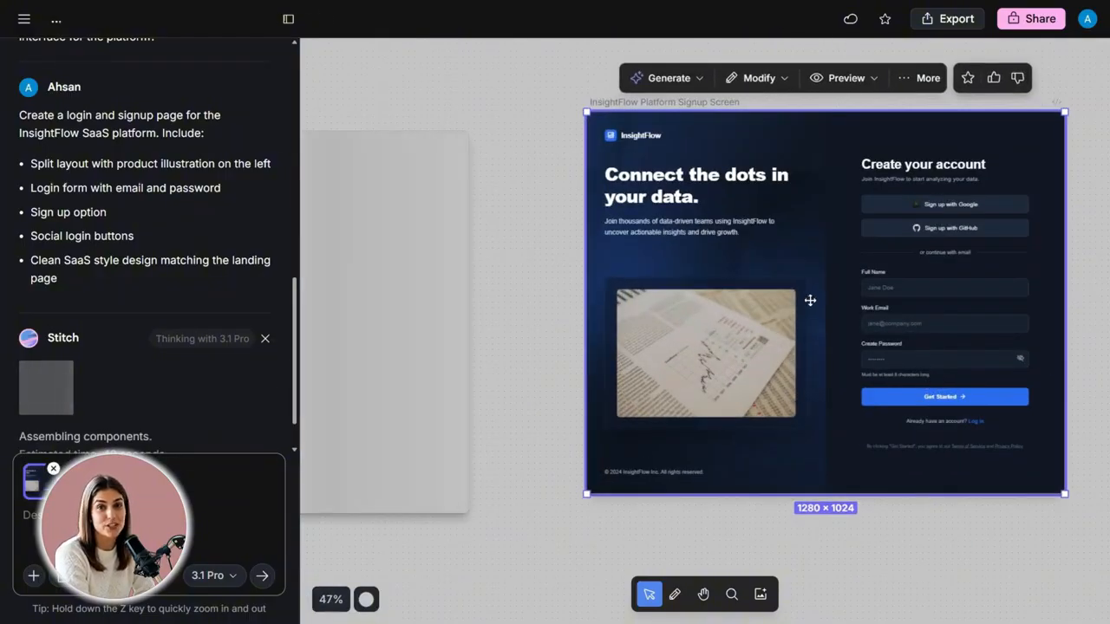
left_click_drag(809, 300, 785, 363)
scroll(743, 390, "up", 1)
scroll(694, 347, "down", 4)
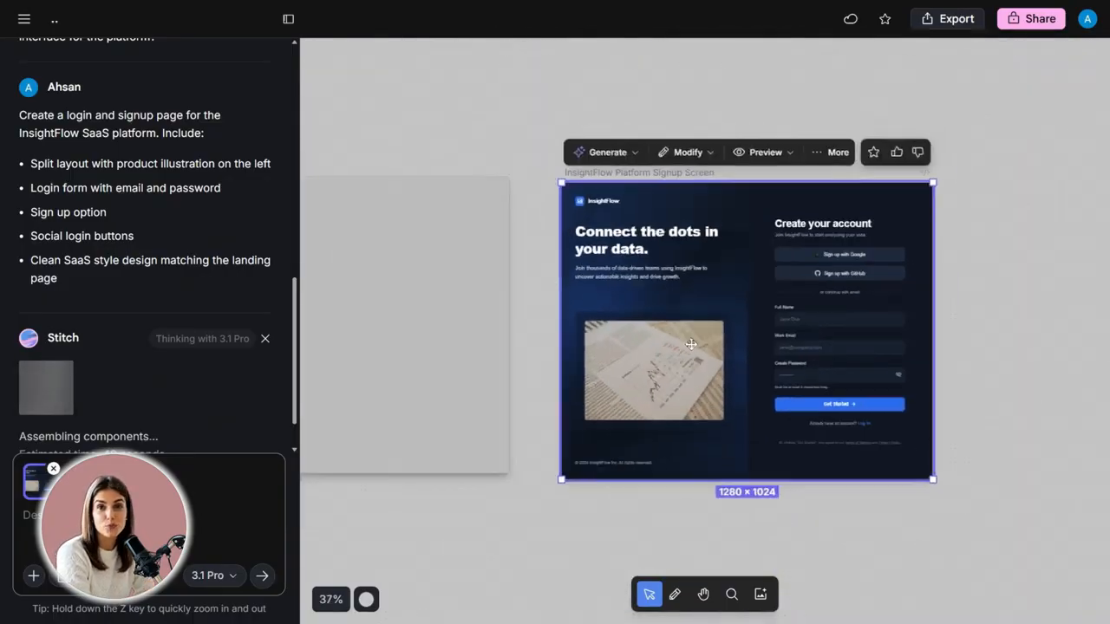
scroll(691, 344, "down", 1)
scroll(446, 448, "up", 3)
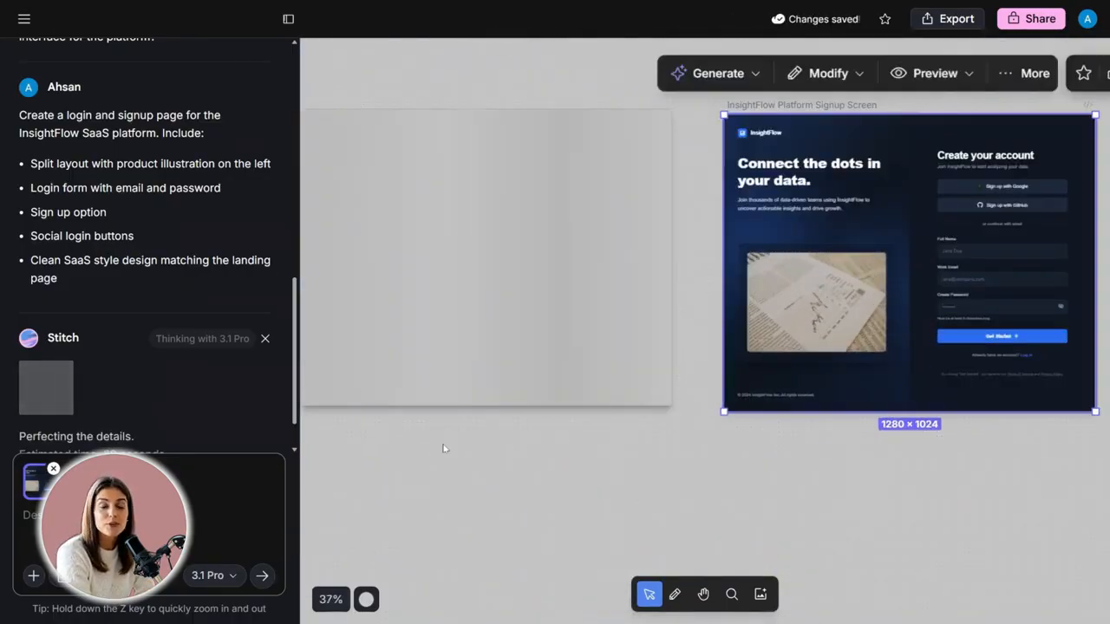
scroll(474, 266, "up", 1)
scroll(547, 310, "up", 1)
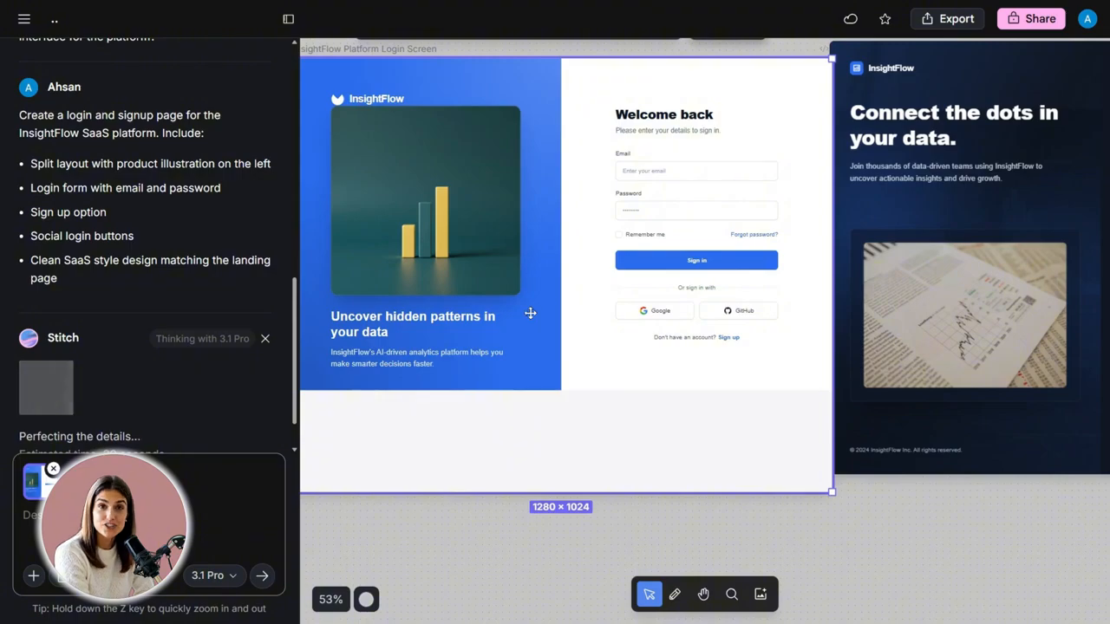
Stack the signup frame above the login frame and place the landing page frame to the right of both.
scroll(530, 313, "up", 1)
scroll(530, 313, "down", 5)
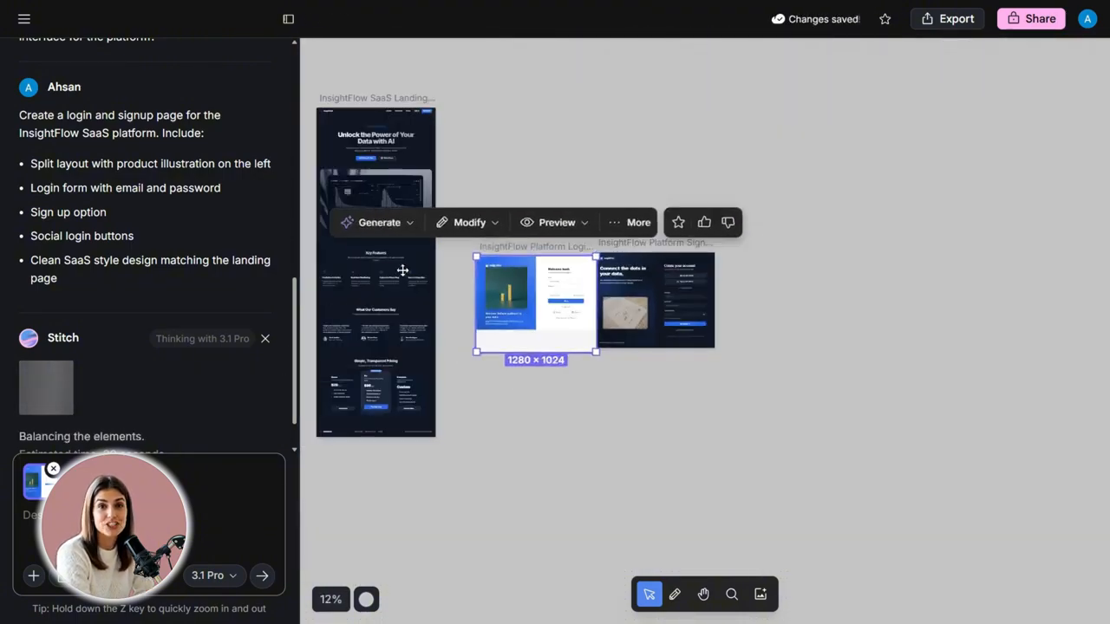
left_click_drag(402, 272, 841, 296)
left_click_drag(535, 304, 375, 299)
left_click_drag(654, 300, 373, 178)
left_click_drag(767, 232, 456, 157)
scroll(659, 247, "up", 1)
left_click(650, 288)
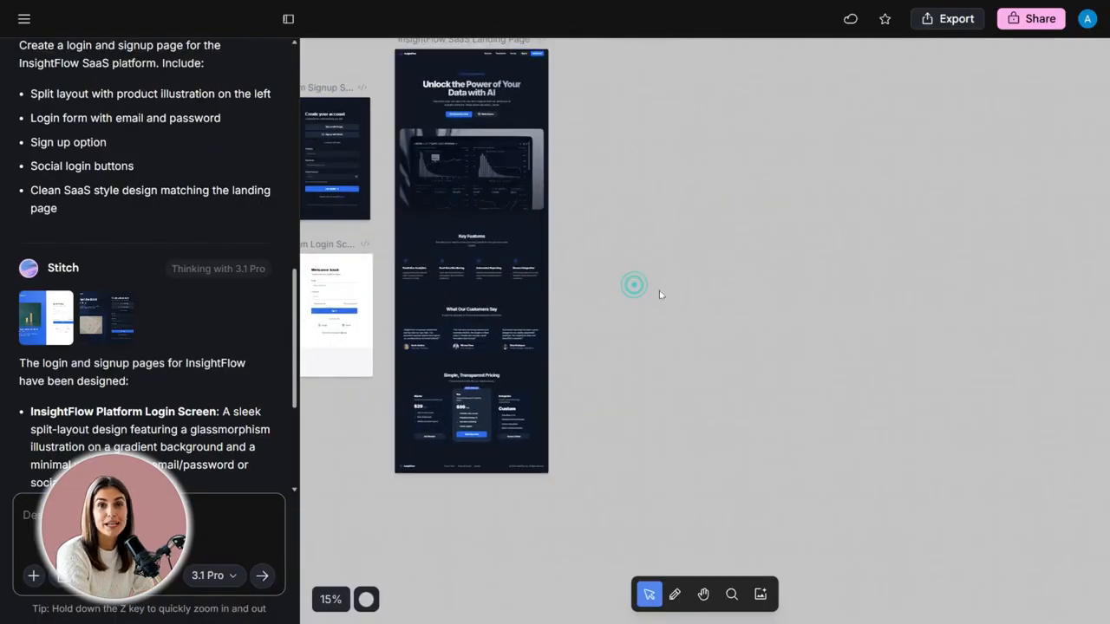
scroll(382, 409, "up", 1)
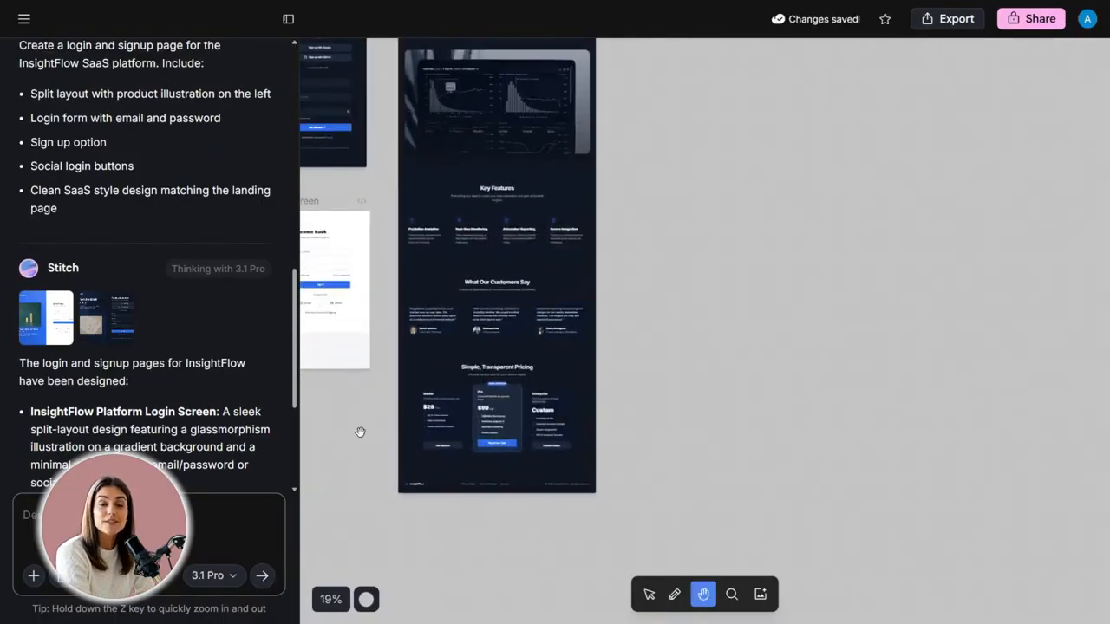
left_click_drag(359, 431, 493, 538)
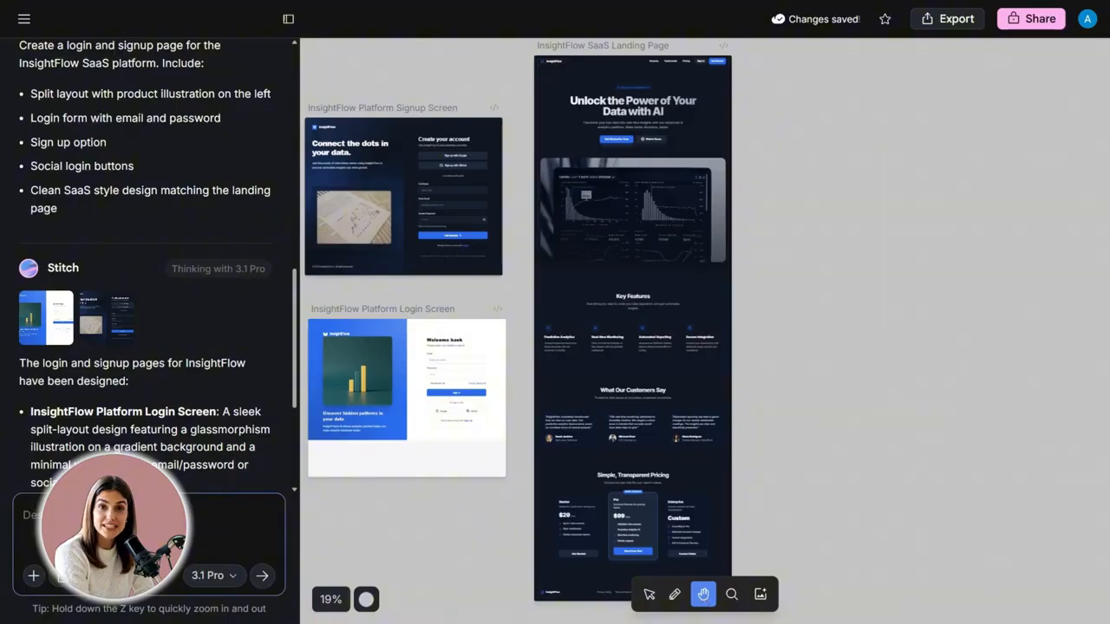
Generate the main InsightFlow dashboard with icon sidebar navigation, KPI cards, a monthly revenue bar chart, a user growth line chart and an activity feed.
key("super+v")
key("Down")
key("Down")
key("Return")
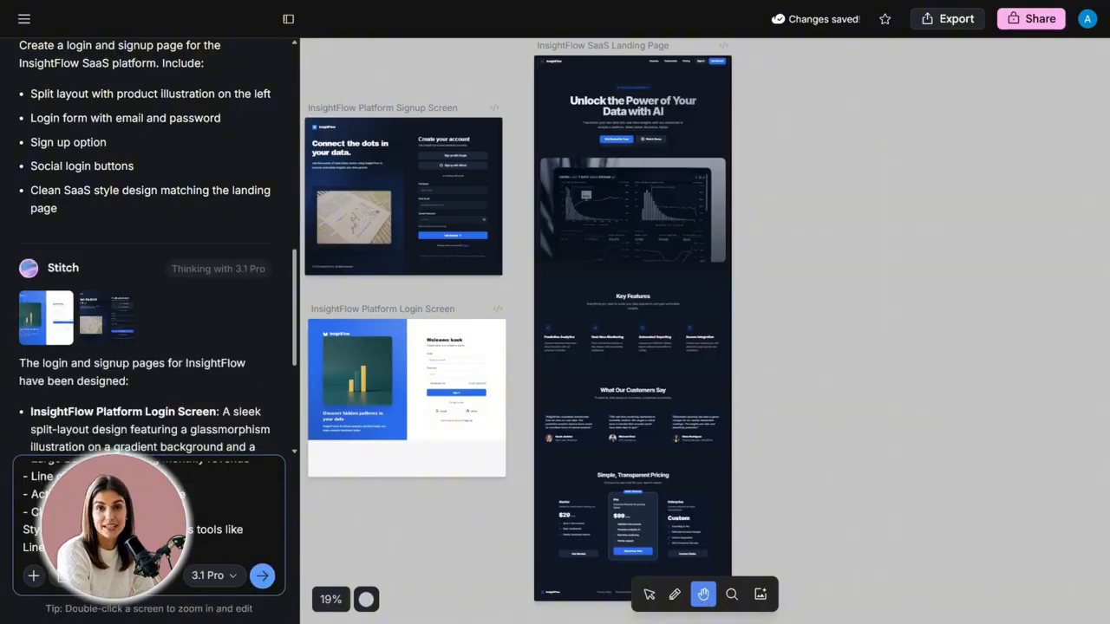
left_click(262, 574)
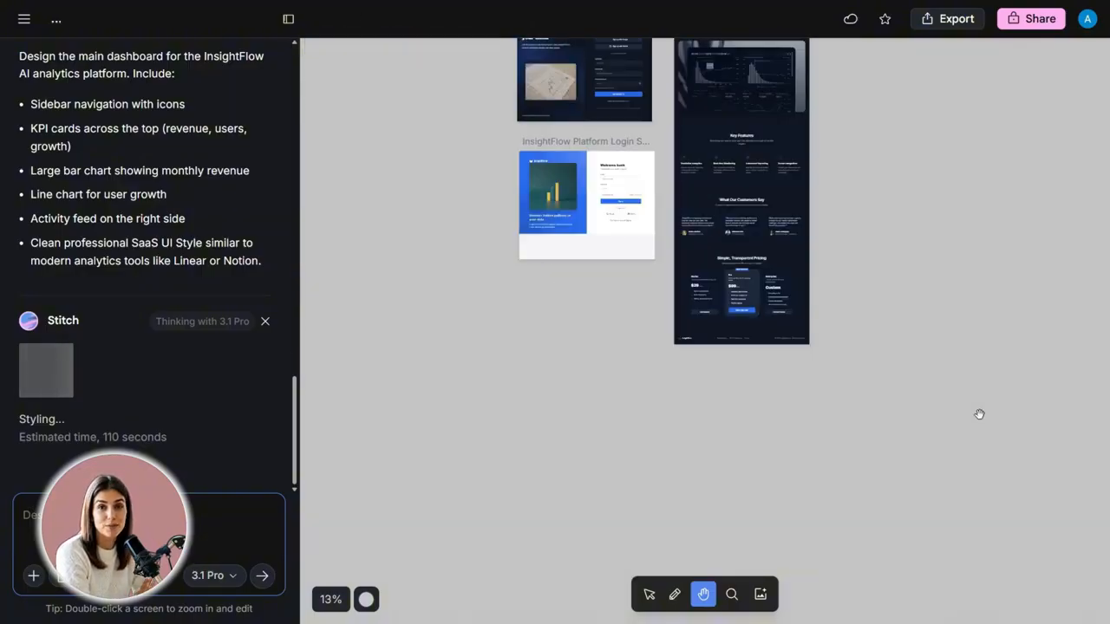
Position the placeholder frame of the dashboard being generated to the right of the landing page, level with its middle.
left_click(648, 594)
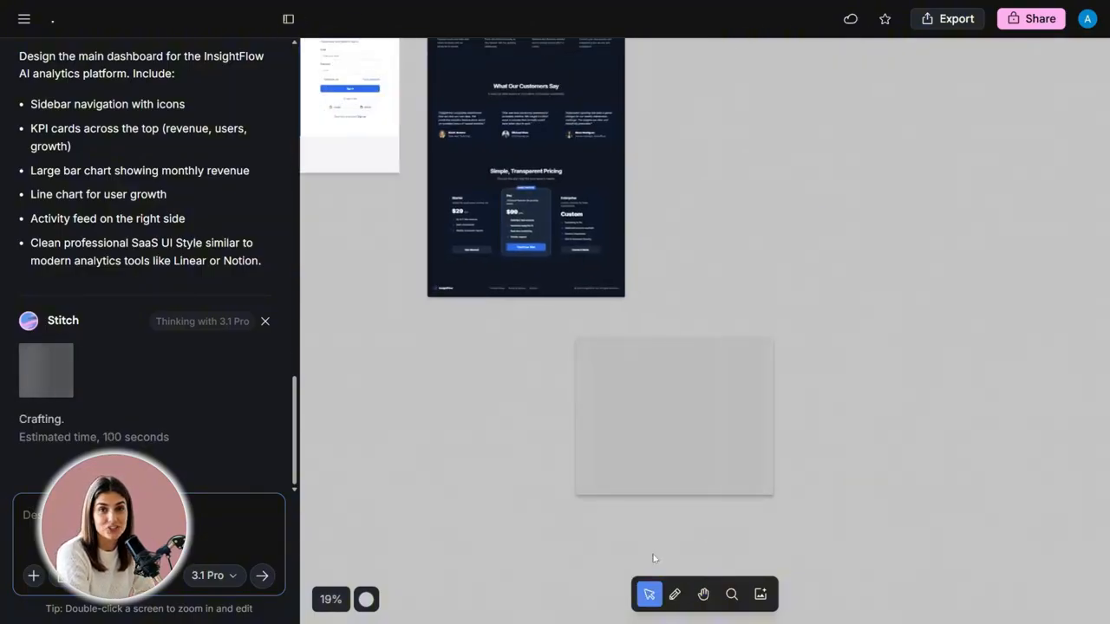
scroll(780, 242, "up", 3)
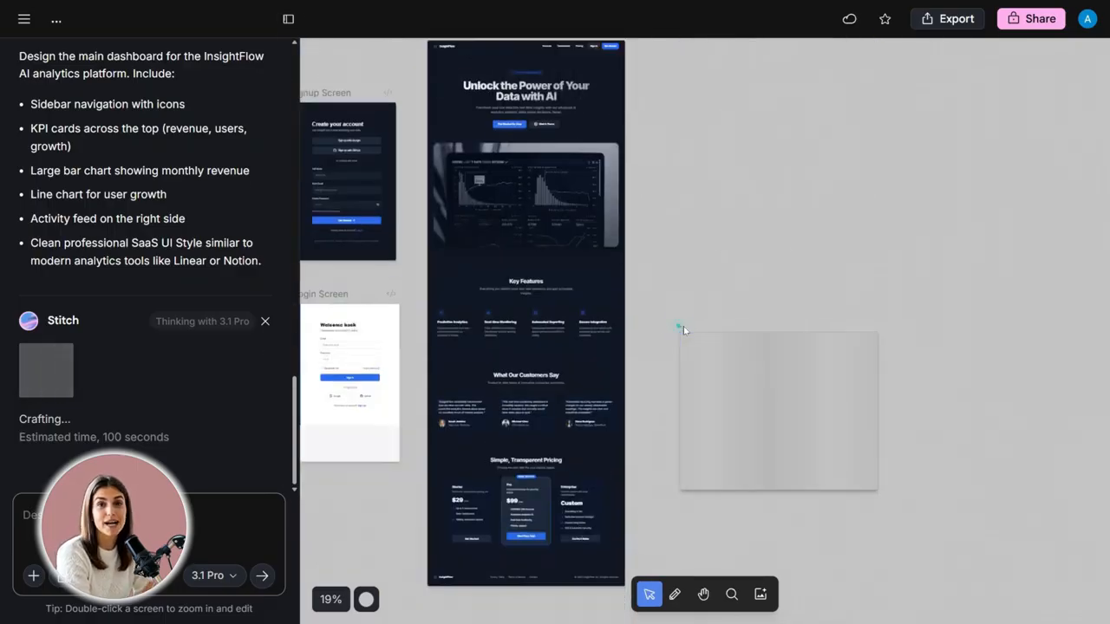
key("h")
left_click_drag(668, 354, 768, 248)
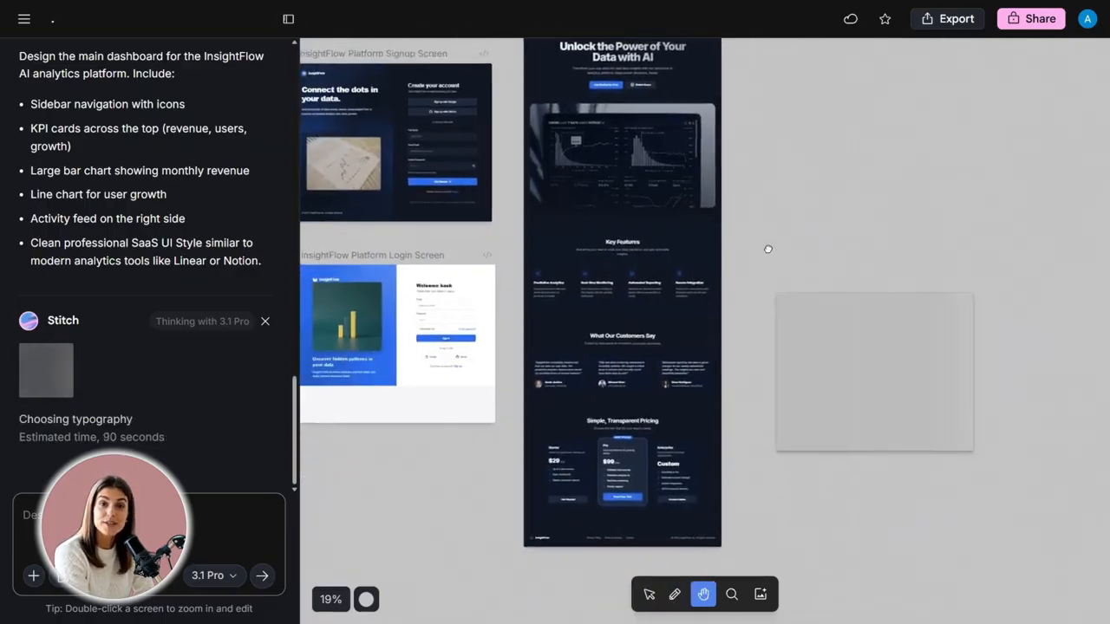
left_click(648, 594)
left_click_drag(926, 367, 919, 244)
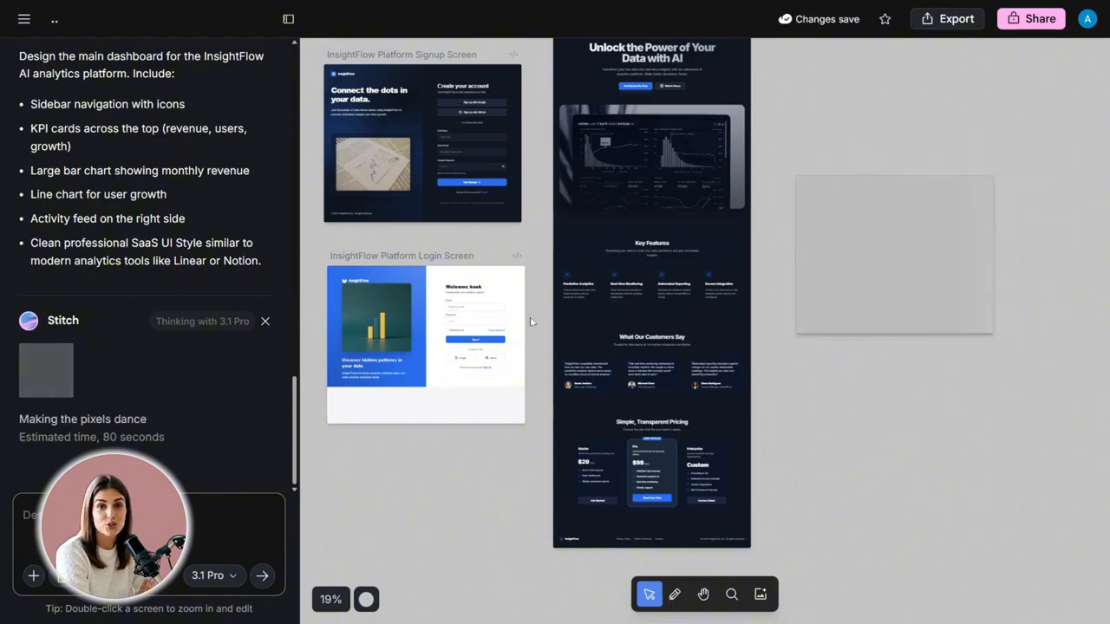
left_click(416, 330)
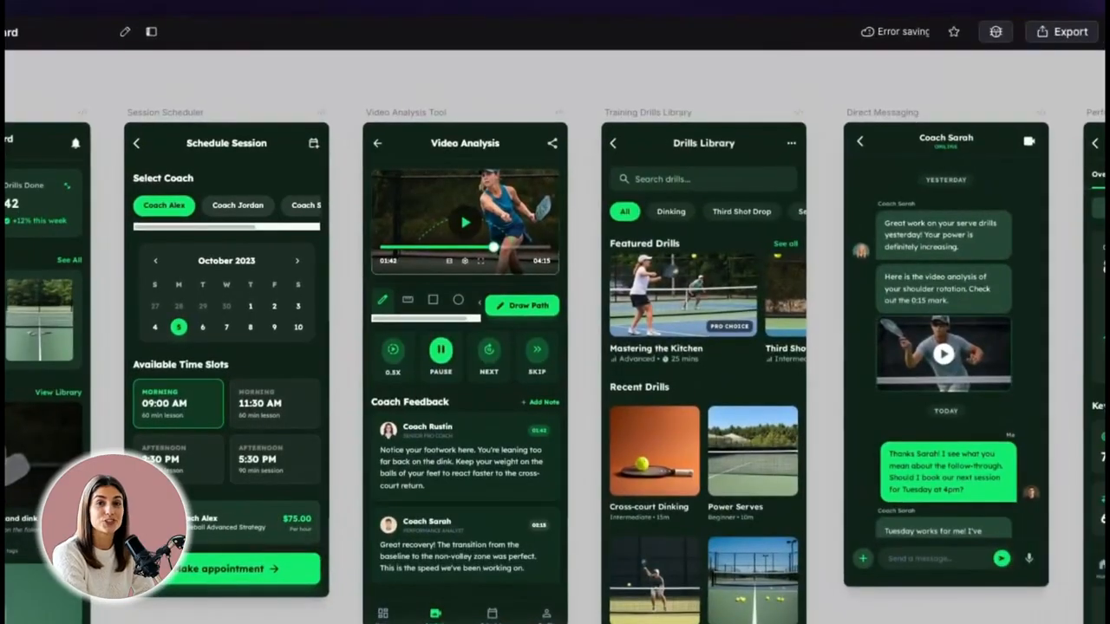
Edit the Session Scheduler screen's time slots, setting the second morning slot to 12:30 PM and the first afternoon slot to 3:30 PM.
left_click(288, 127)
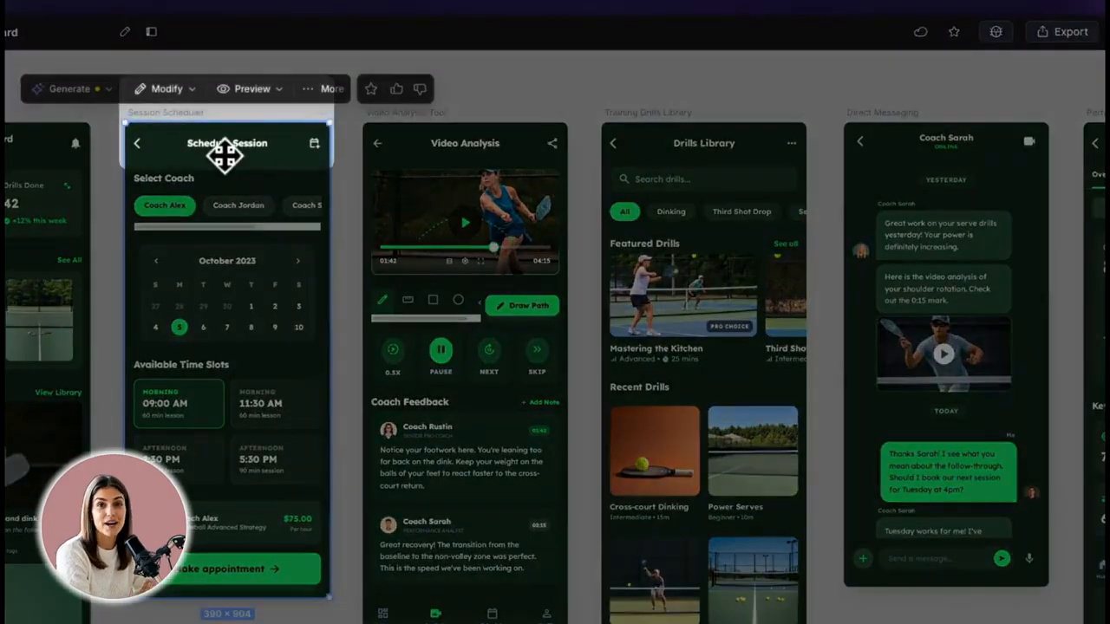
left_click(177, 94)
left_click(179, 123)
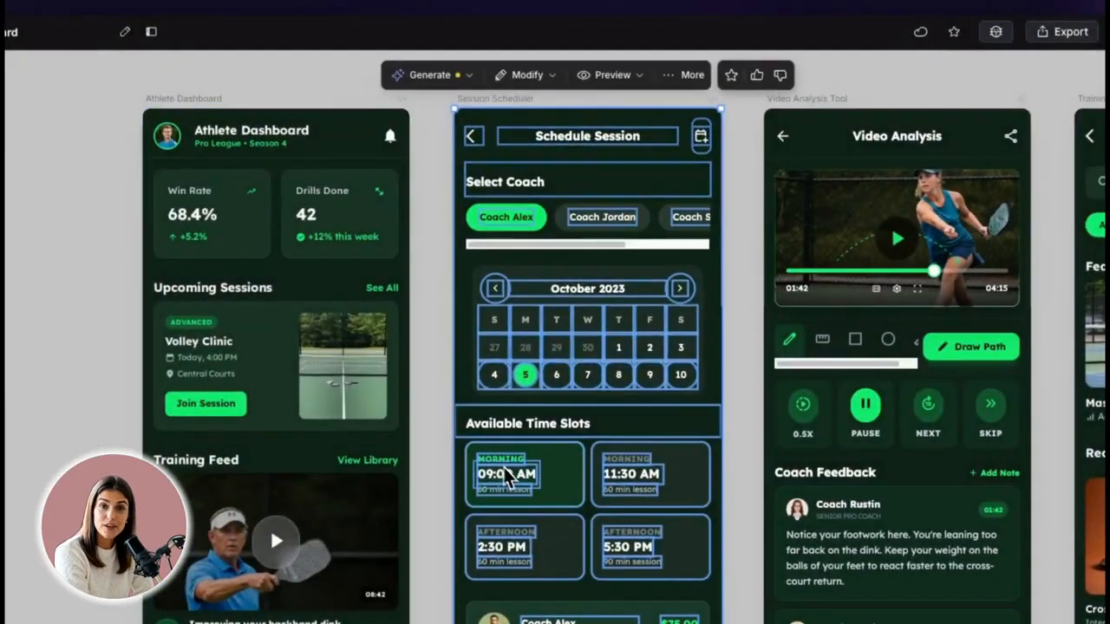
left_click(617, 471)
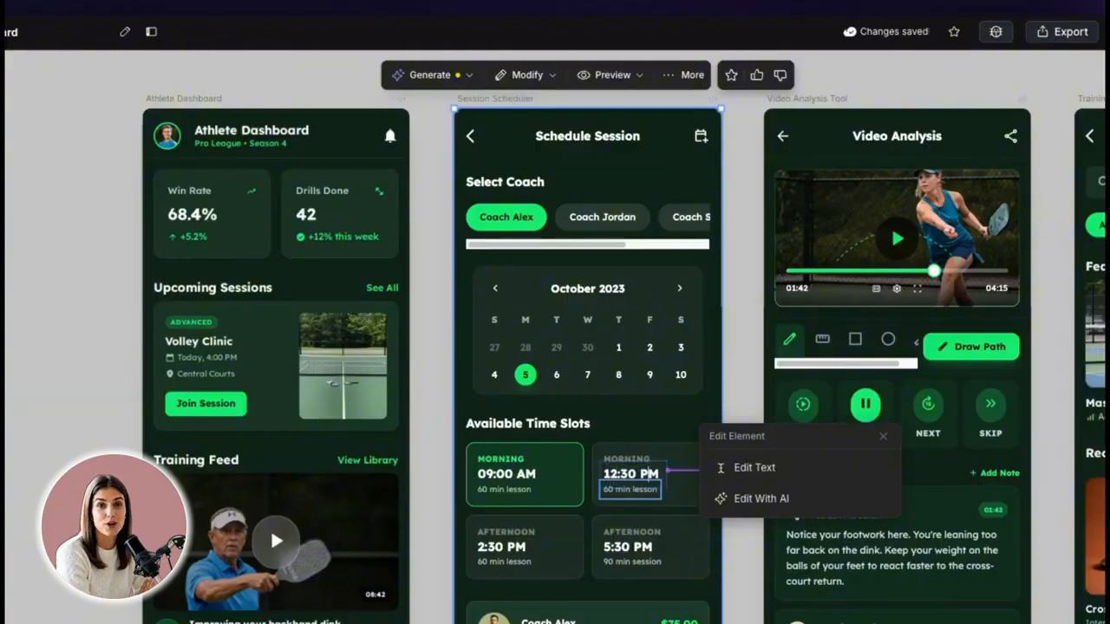
left_click(518, 544)
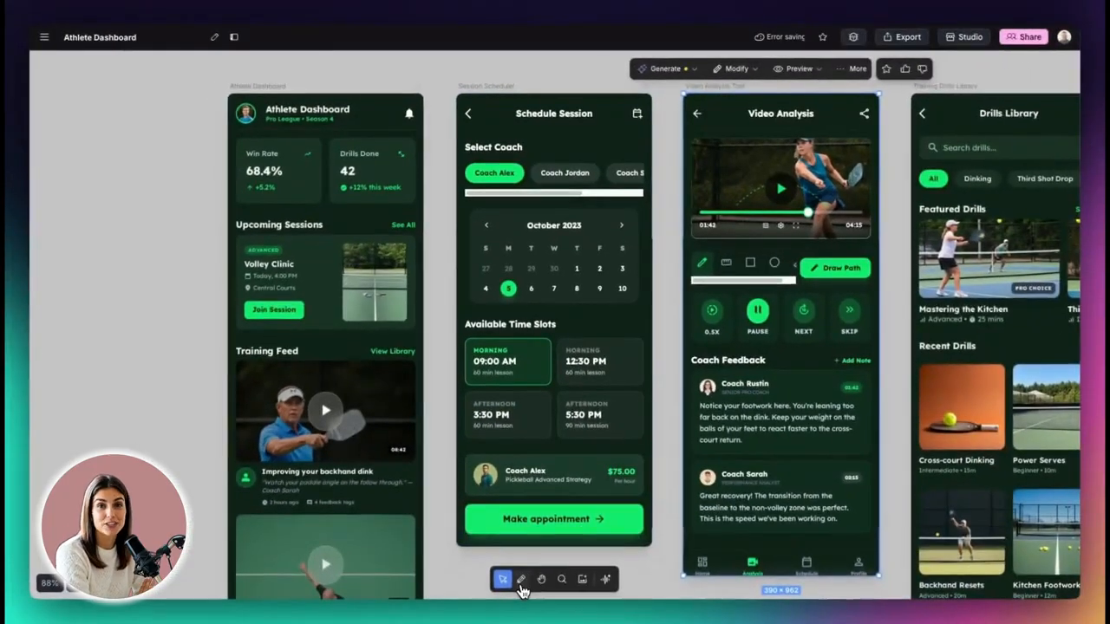
left_click(520, 579)
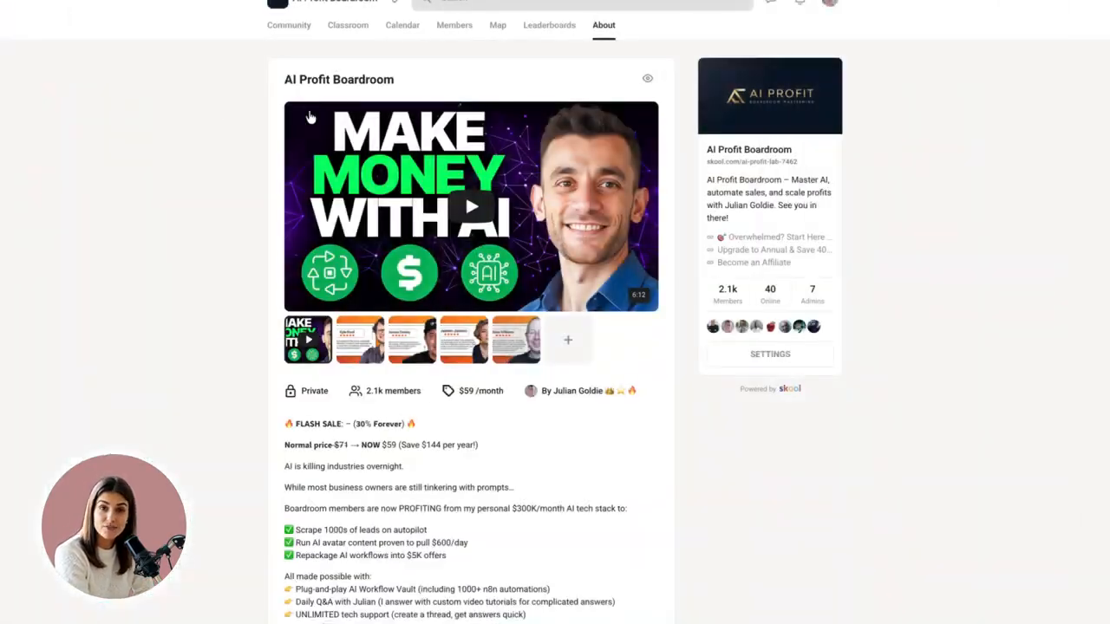
On the AI Profit Boardroom Skool site, review the about page and community feed, reading comments on the Daily Check-In and Week 19 challenge posts.
left_click(841, 332)
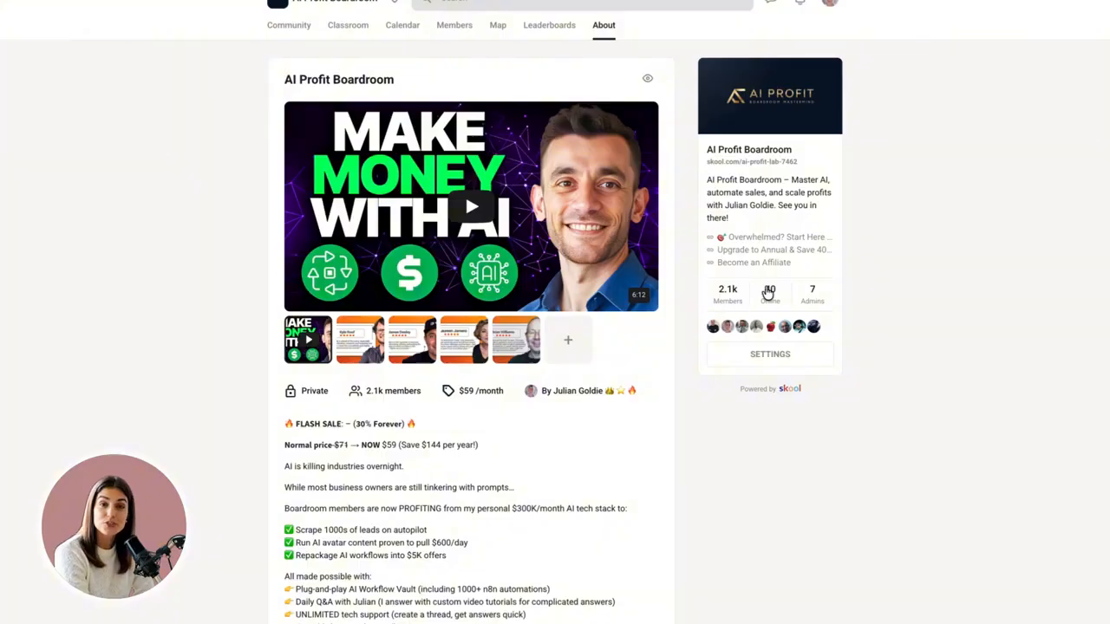
scroll(473, 421, "down", 2)
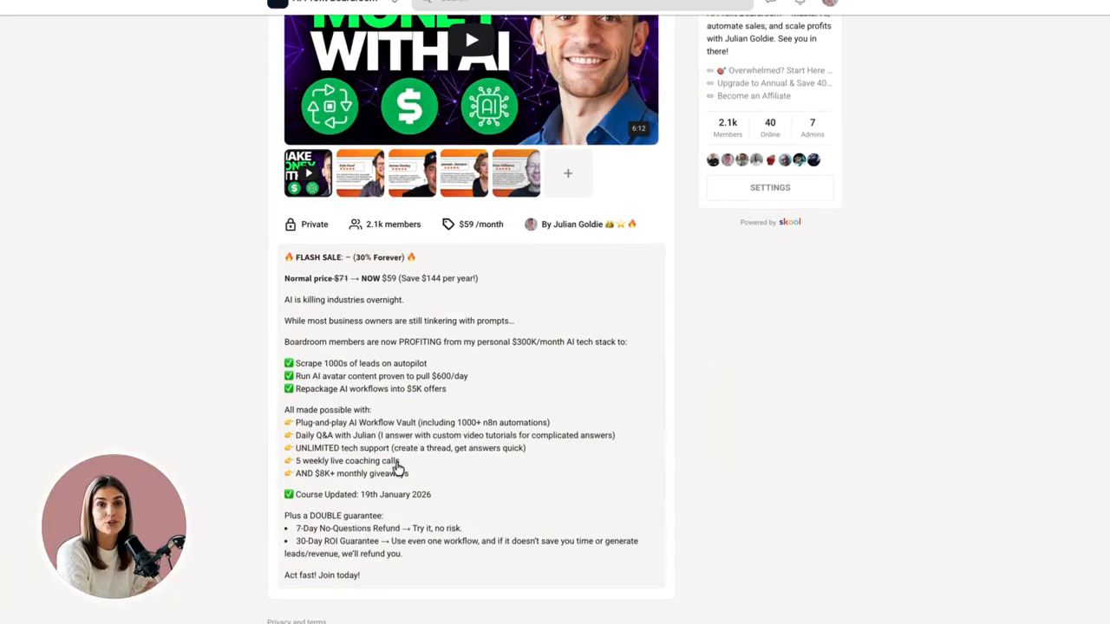
scroll(456, 338, "up", 2)
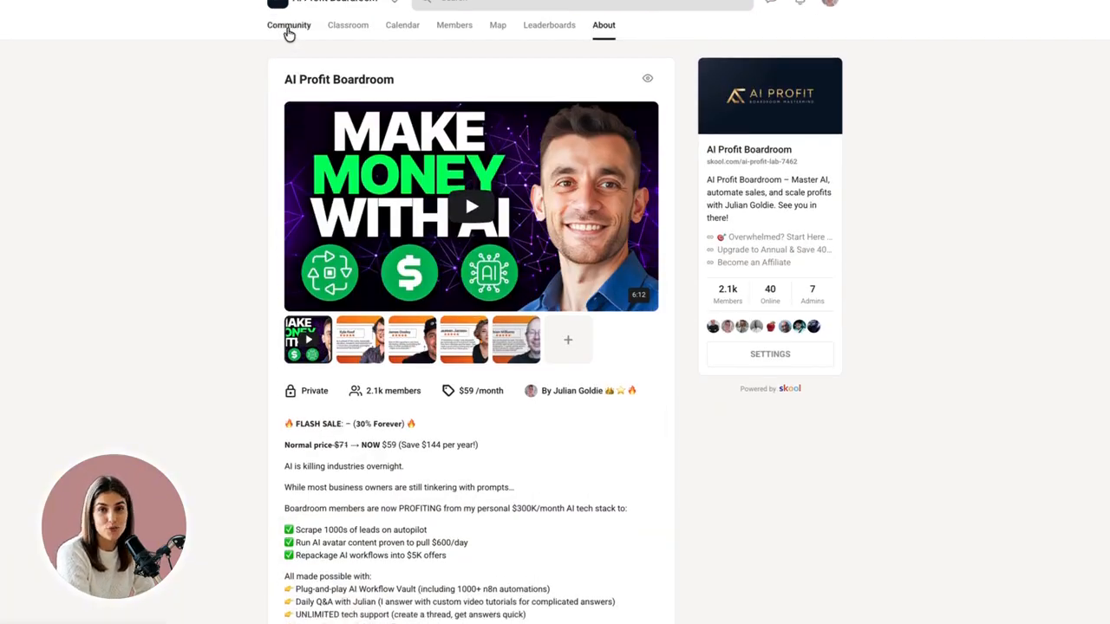
left_click(288, 28)
scroll(473, 228, "down", 15)
scroll(474, 228, "up", 5)
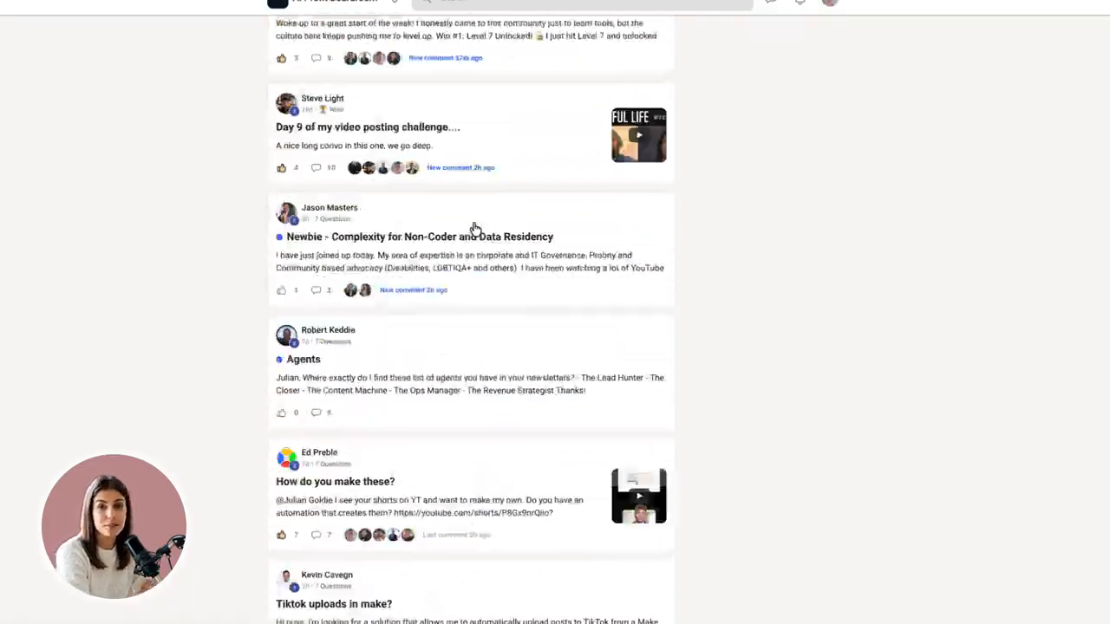
scroll(475, 228, "up", 10)
left_click(543, 255)
scroll(542, 339, "down", 15)
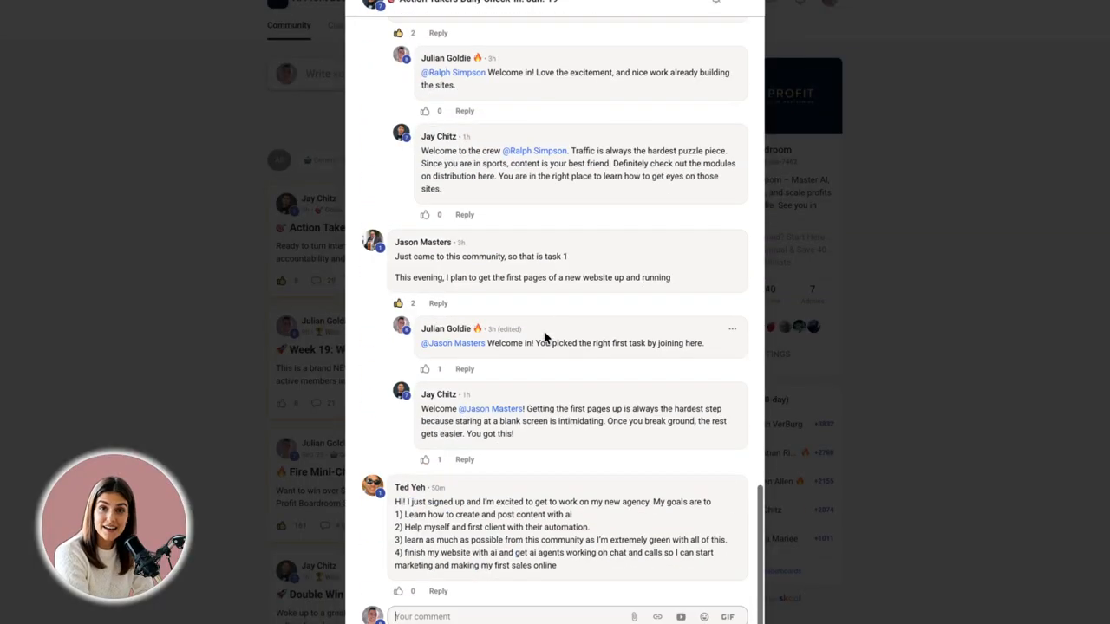
left_click(222, 284)
left_click(479, 407)
scroll(578, 275, "down", 10)
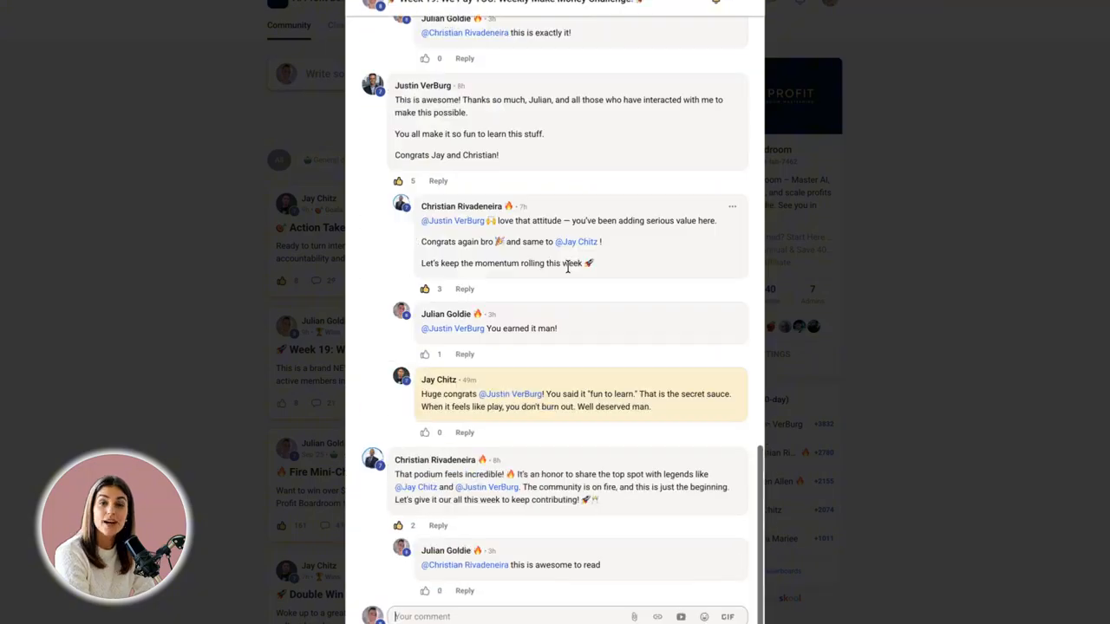
left_click(212, 208)
Browse the scraping and social media templates in the classroom's N8N Templates & Workflows course.
left_click(361, 33)
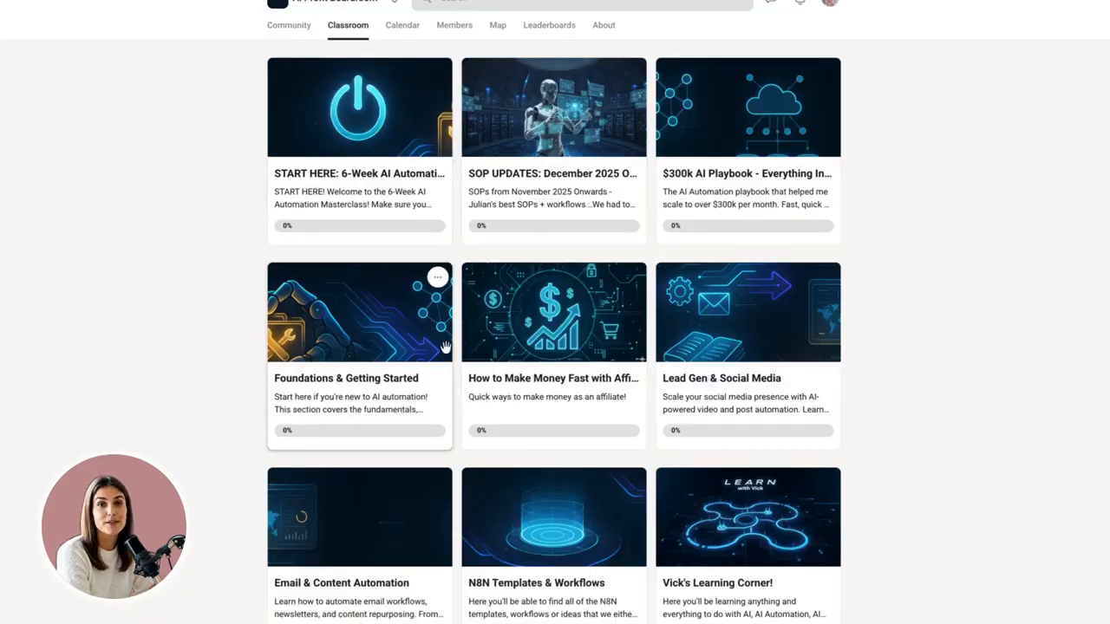
scroll(563, 288, "down", 4)
left_click(563, 288)
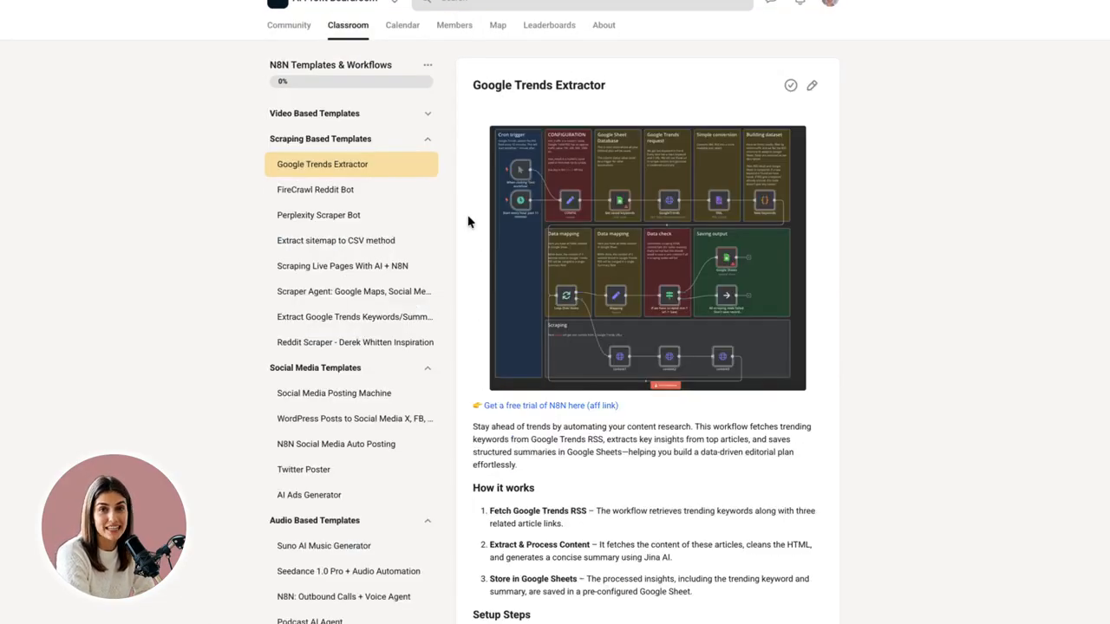
left_click(387, 196)
left_click(321, 216)
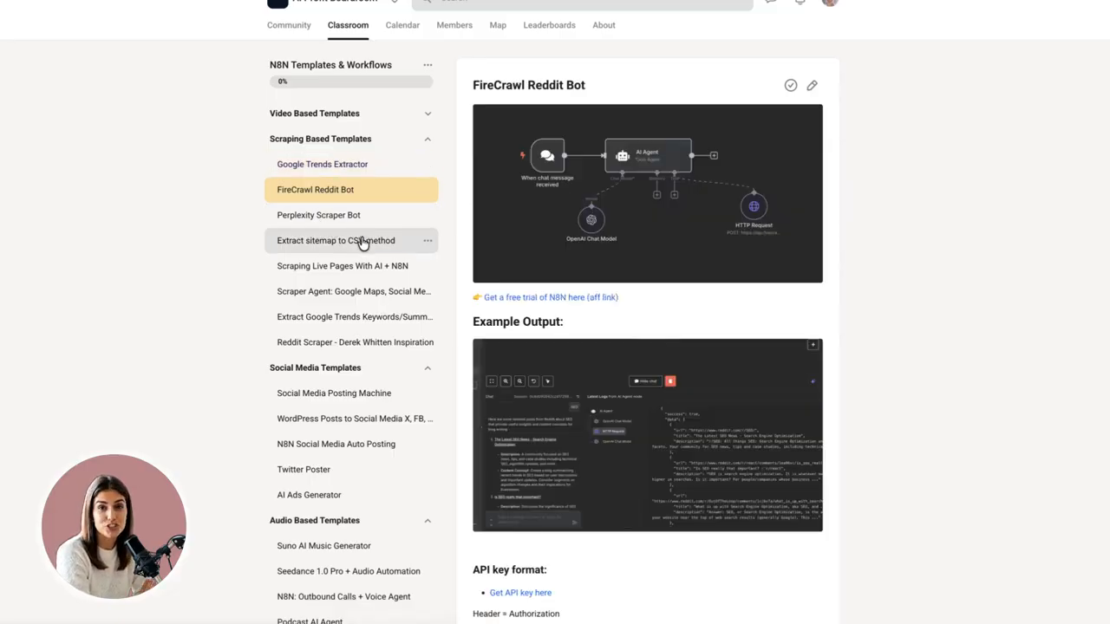
left_click(359, 240)
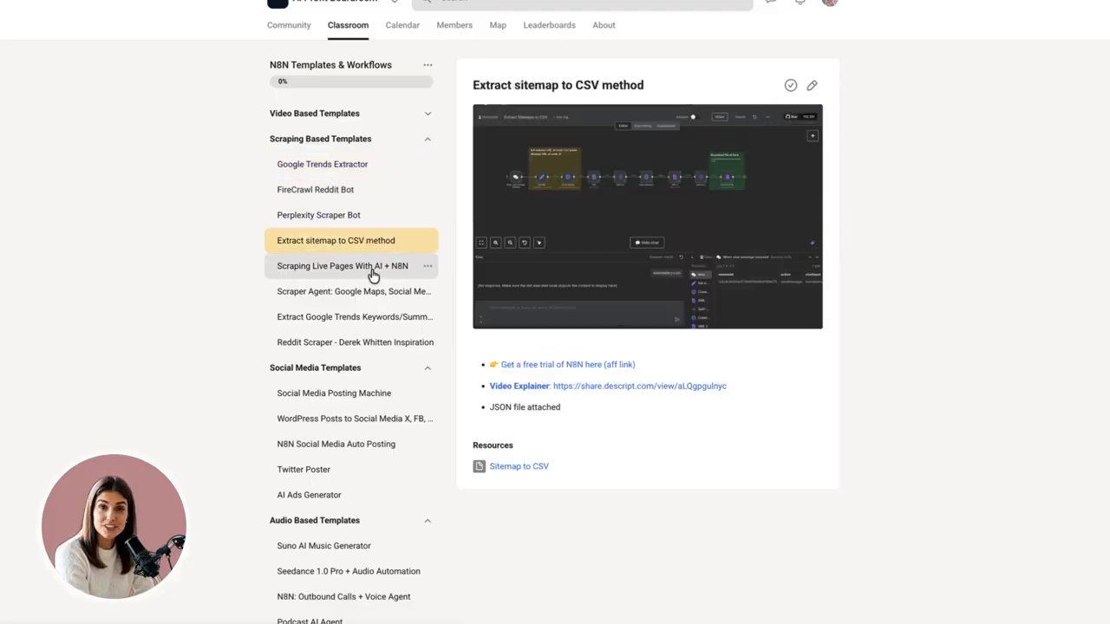
left_click(372, 274)
left_click(346, 296)
left_click(376, 318)
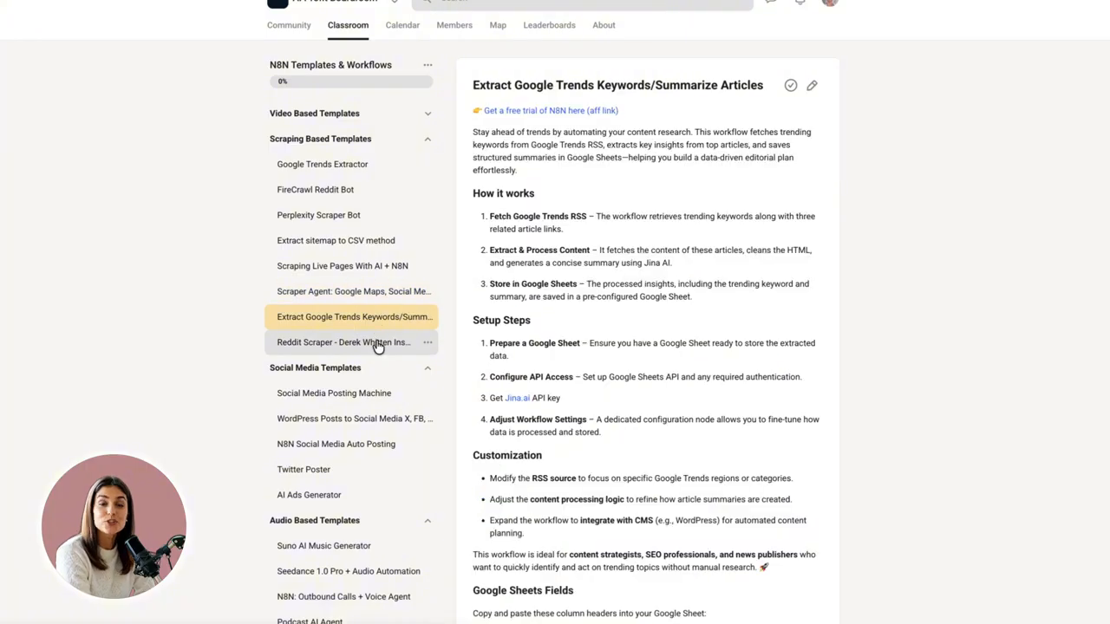
left_click(377, 345)
left_click(375, 397)
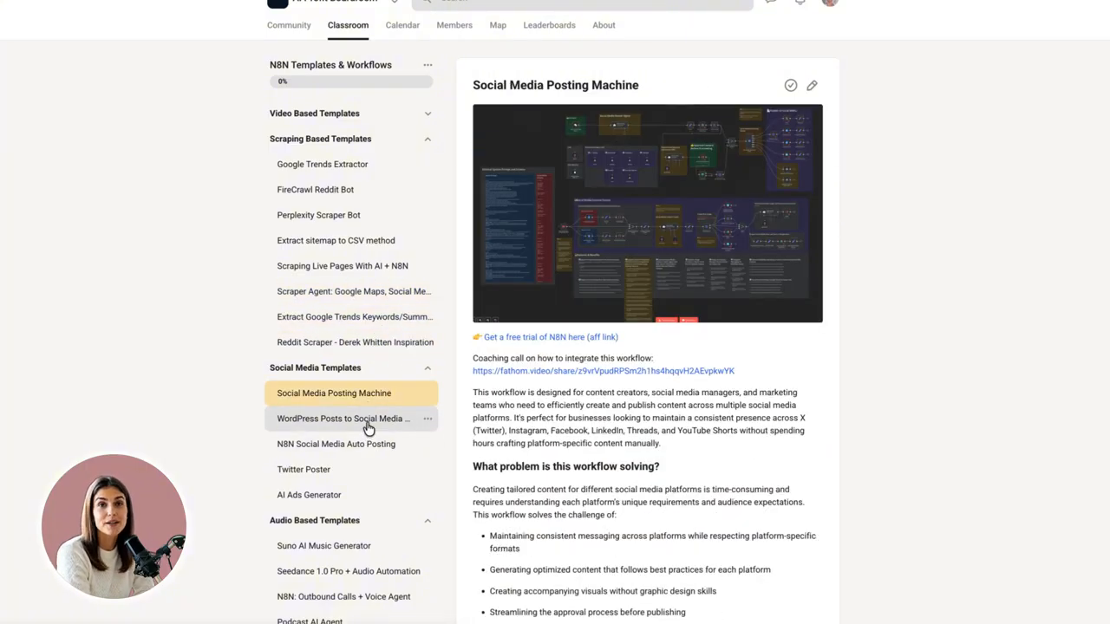
left_click(368, 427)
left_click(358, 26)
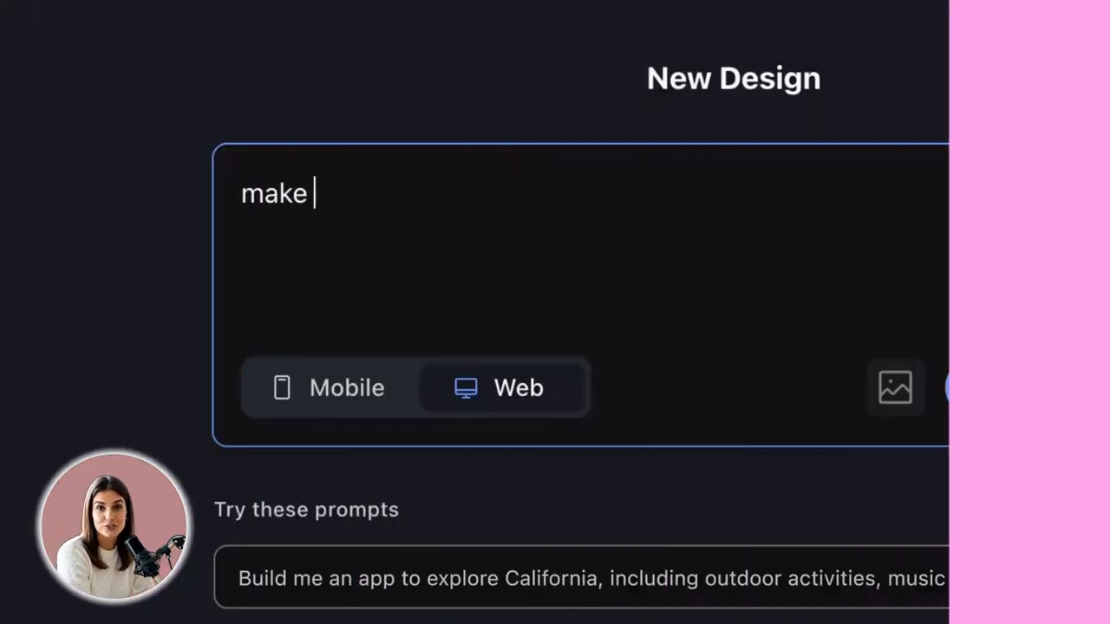
In Stitch, generate a mobile design from the prompt "make me a music app with a beach vibe".
type("me a music app with a beach vibe")
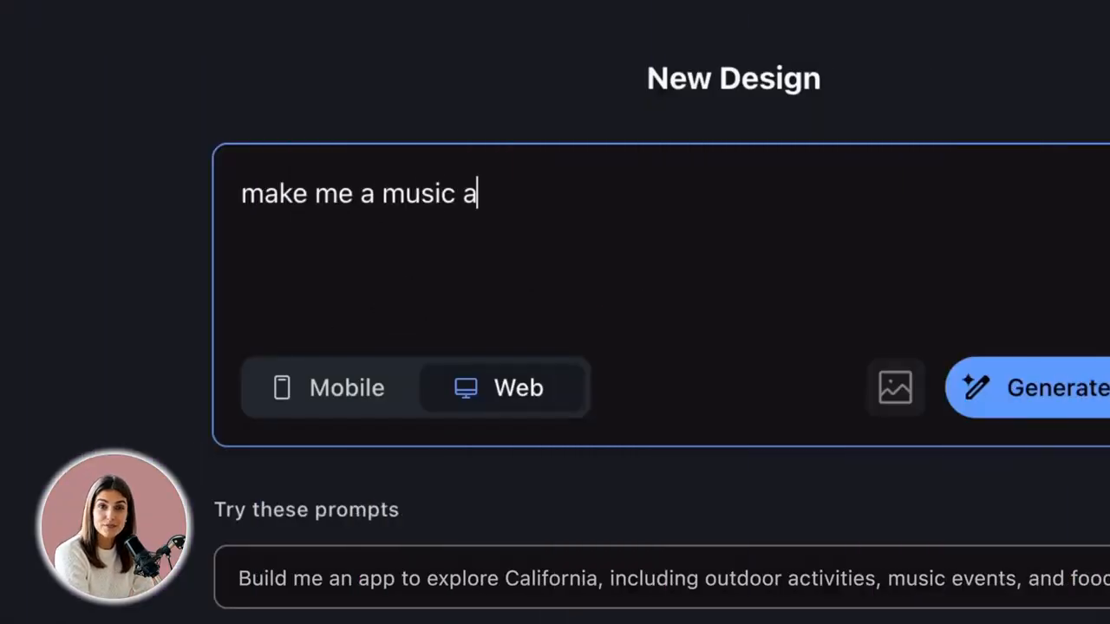
left_click(340, 401)
left_click(589, 286)
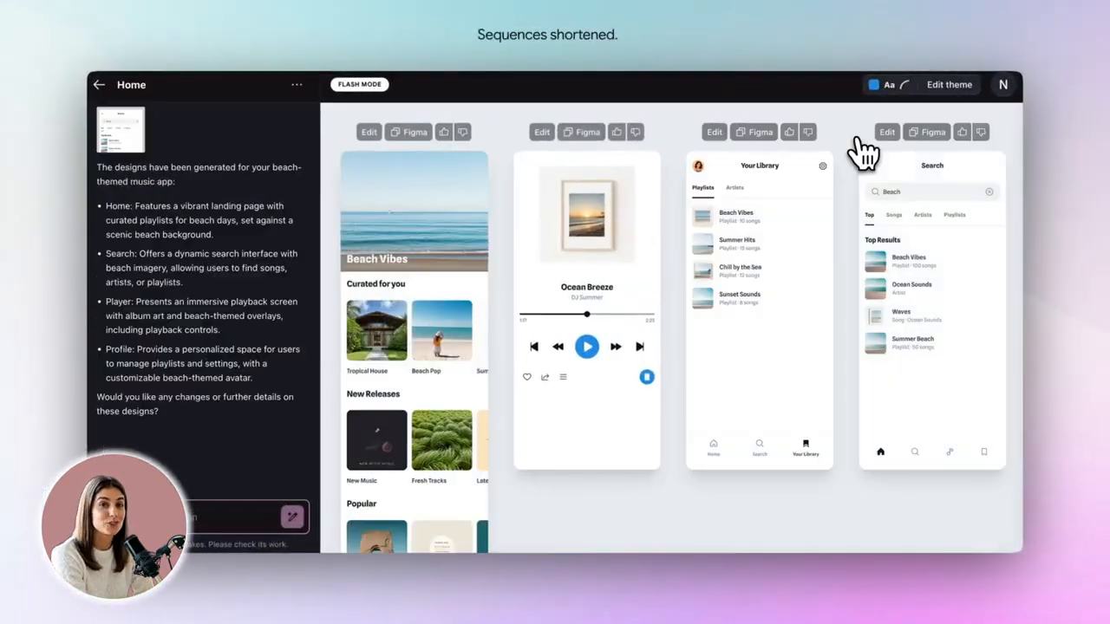
Apply a theme to the music app with dark appearance, custom colour #FAC638, the smallest corner radius and a different font.
left_click(949, 84)
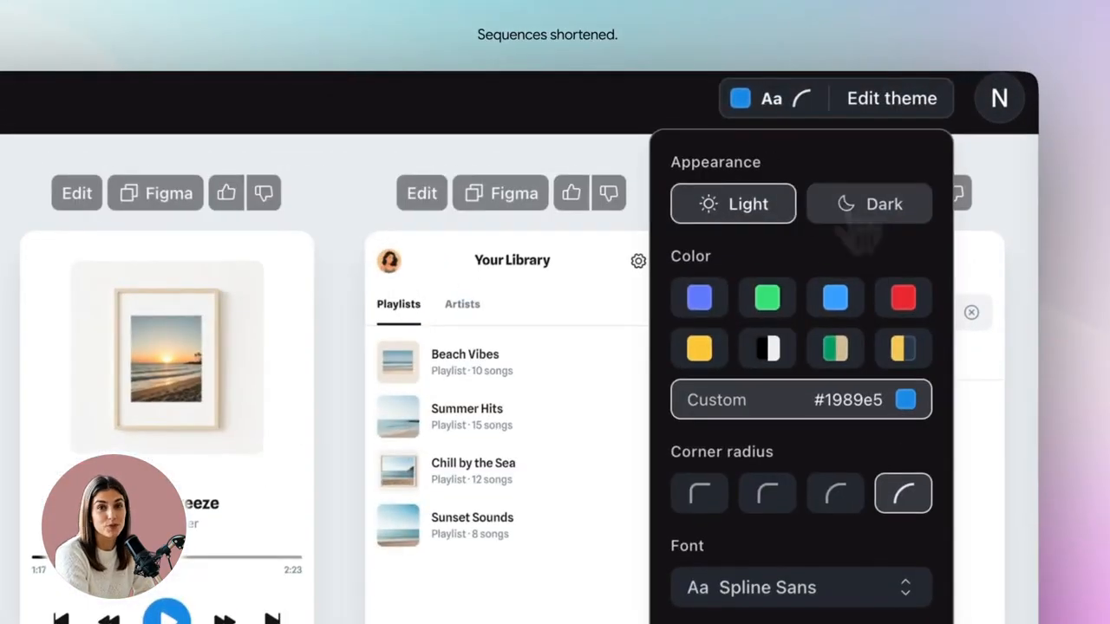
left_click(935, 139)
left_click(854, 211)
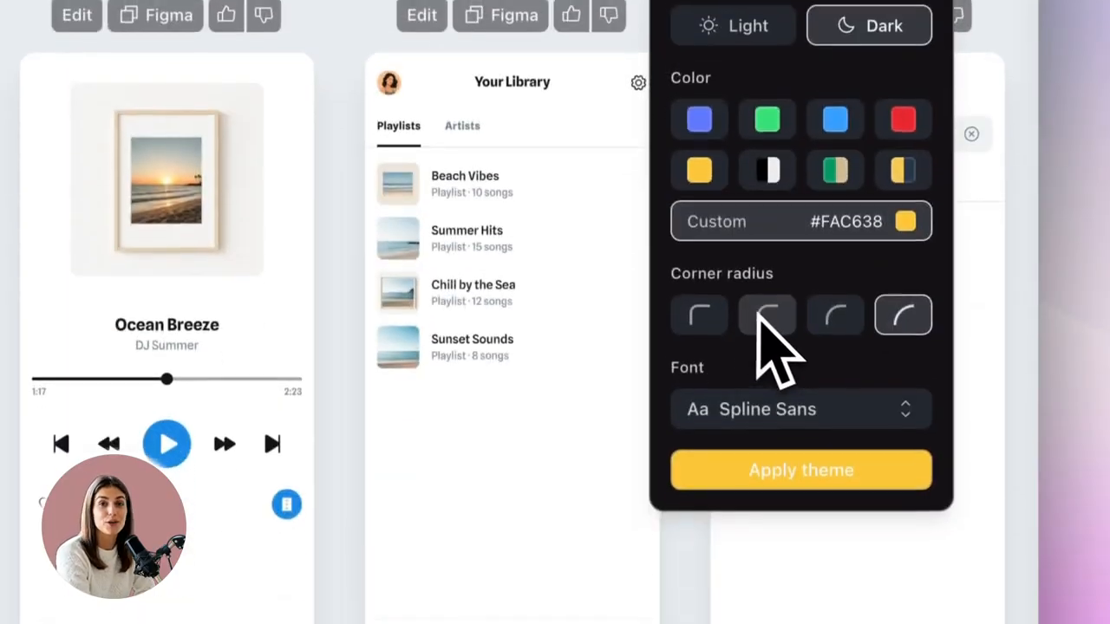
left_click(699, 493)
left_click(763, 587)
left_click(719, 324)
left_click(800, 466)
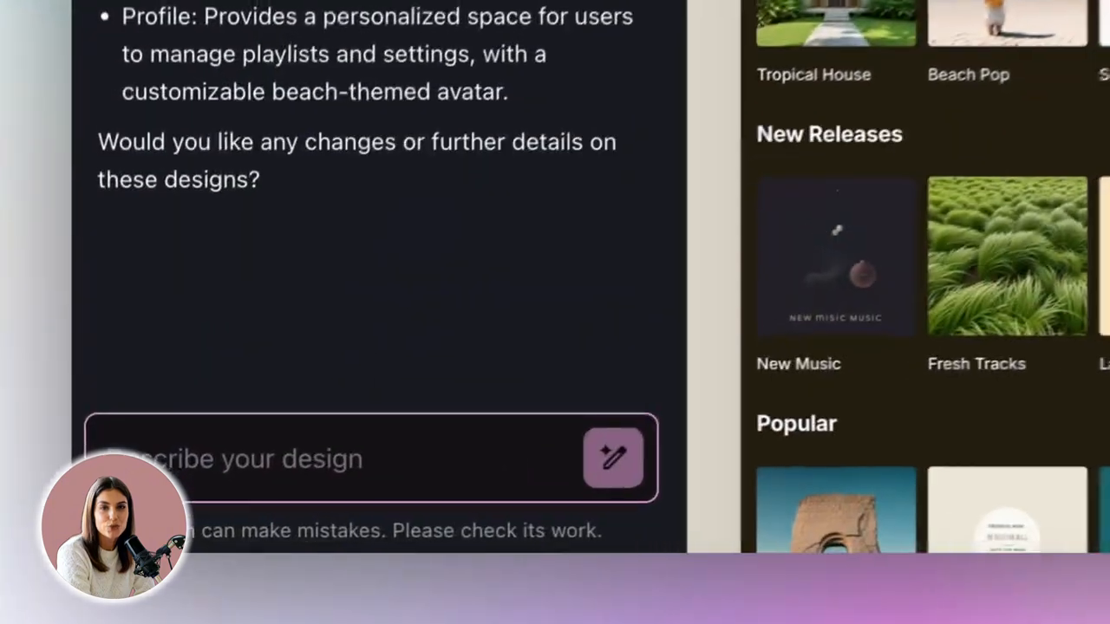
Submit the prompt "Add a search function to the home screen" for the music app.
type("Add a search function to the home screen")
left_click(624, 455)
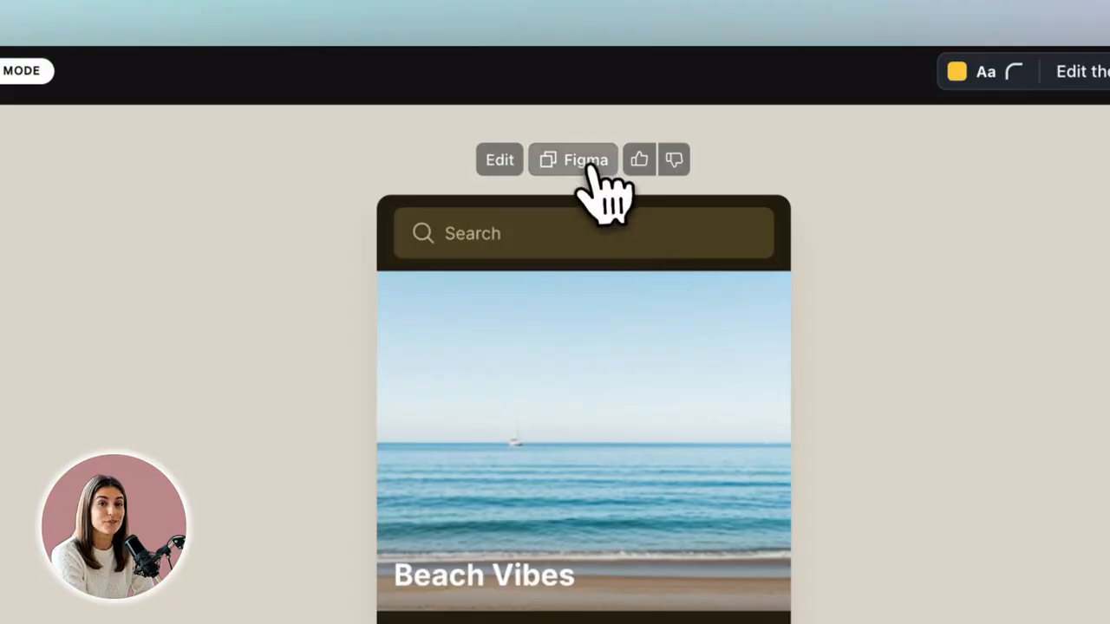
Copy the music app's home screen to Figma.
left_click(669, 132)
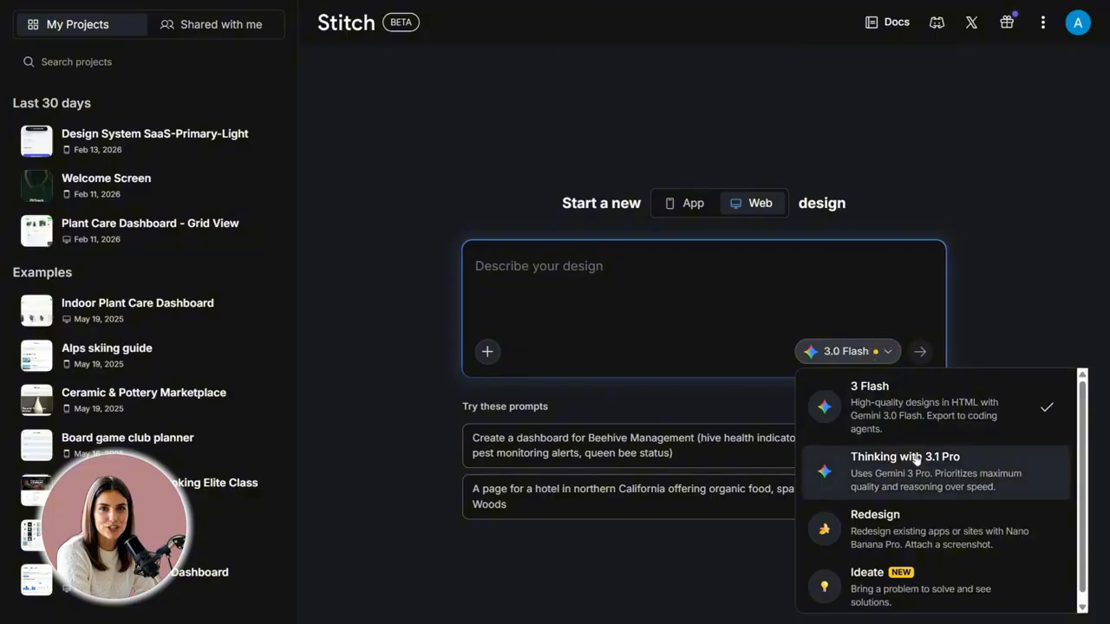
Generate a new web design using Thinking with 3.1 Pro from the pasted prompt for a modern InsightFlow SaaS landing page.
left_click(916, 458)
left_click(596, 275)
key("ctrl+v")
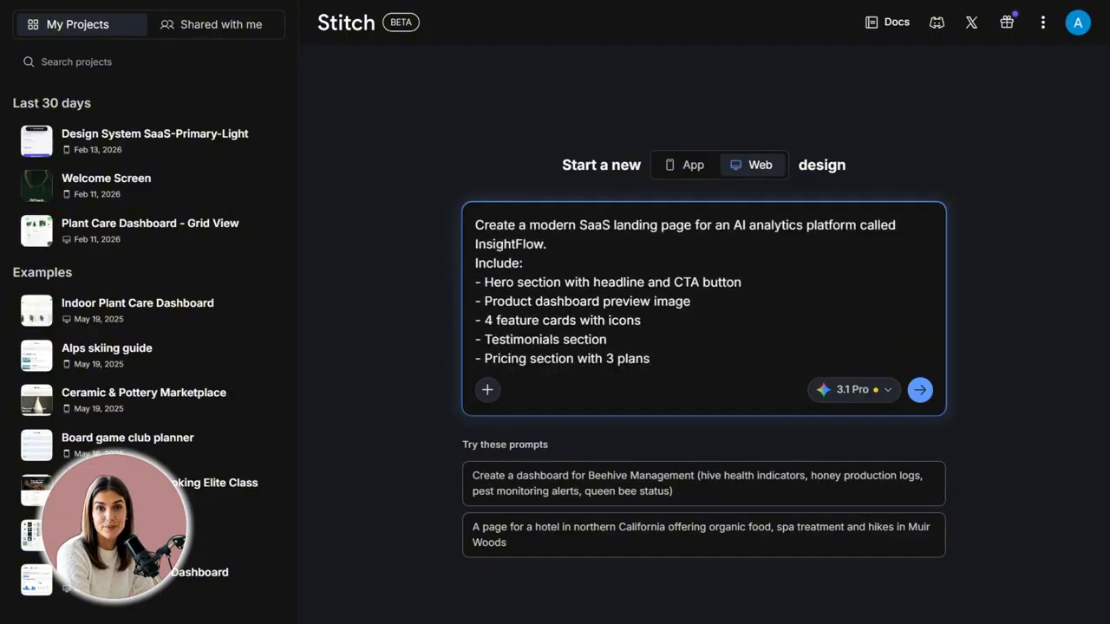
key("Return")
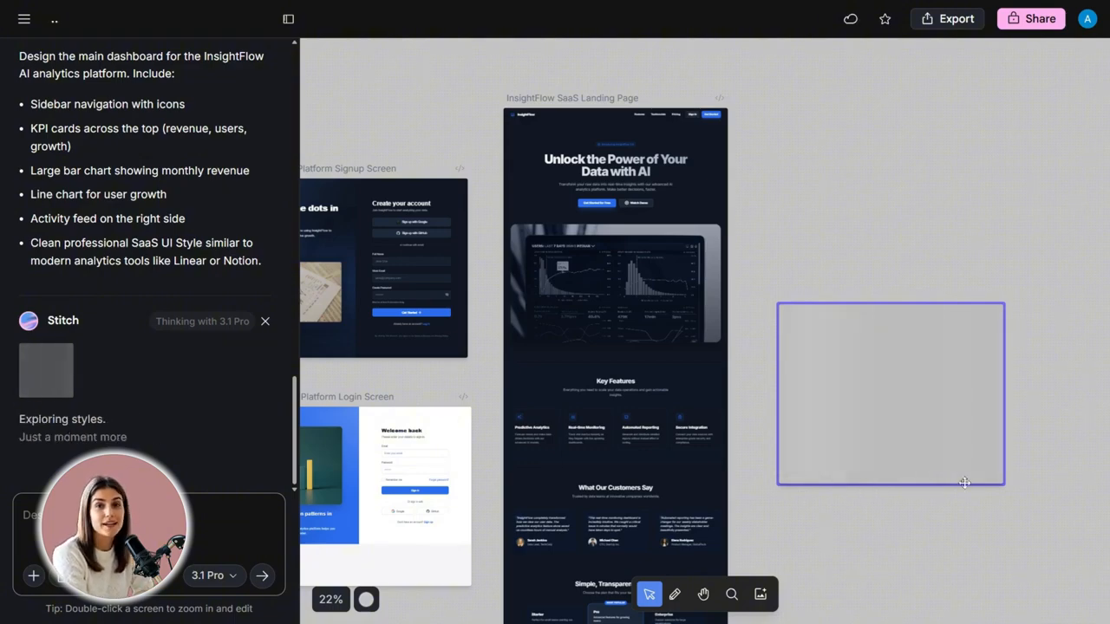
Examine the generated InsightFlow Analytics Dashboard up close, including its KPI cards, charts and activity feed.
scroll(1095, 450, "down", 1)
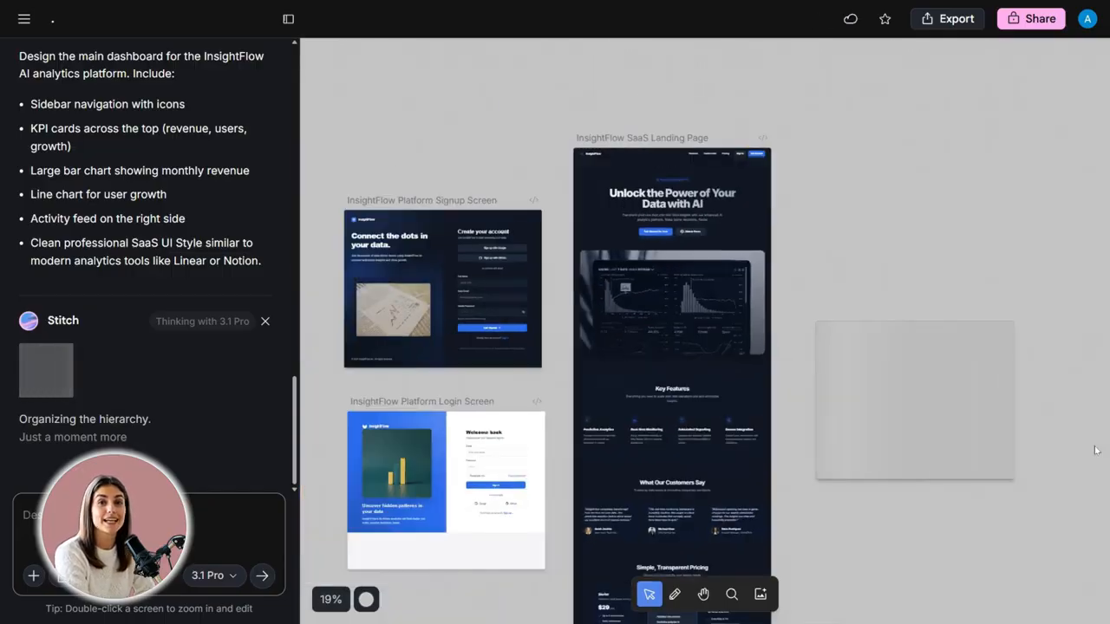
scroll(1095, 450, "up", 3)
scroll(1094, 449, "down", 1)
double_click(971, 404)
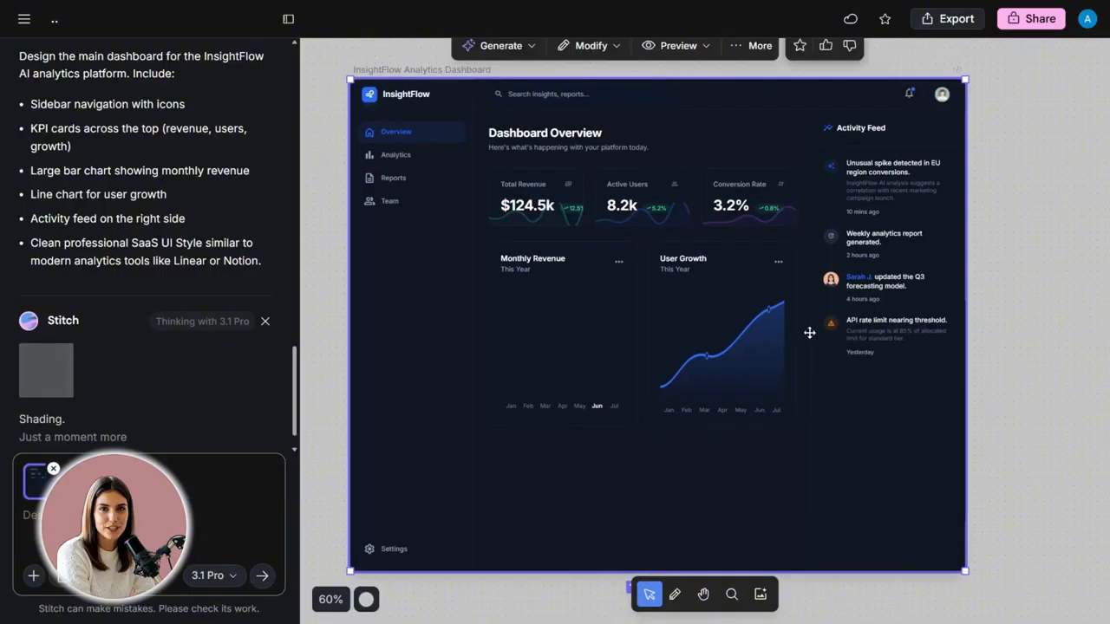
scroll(822, 239, "down", 5)
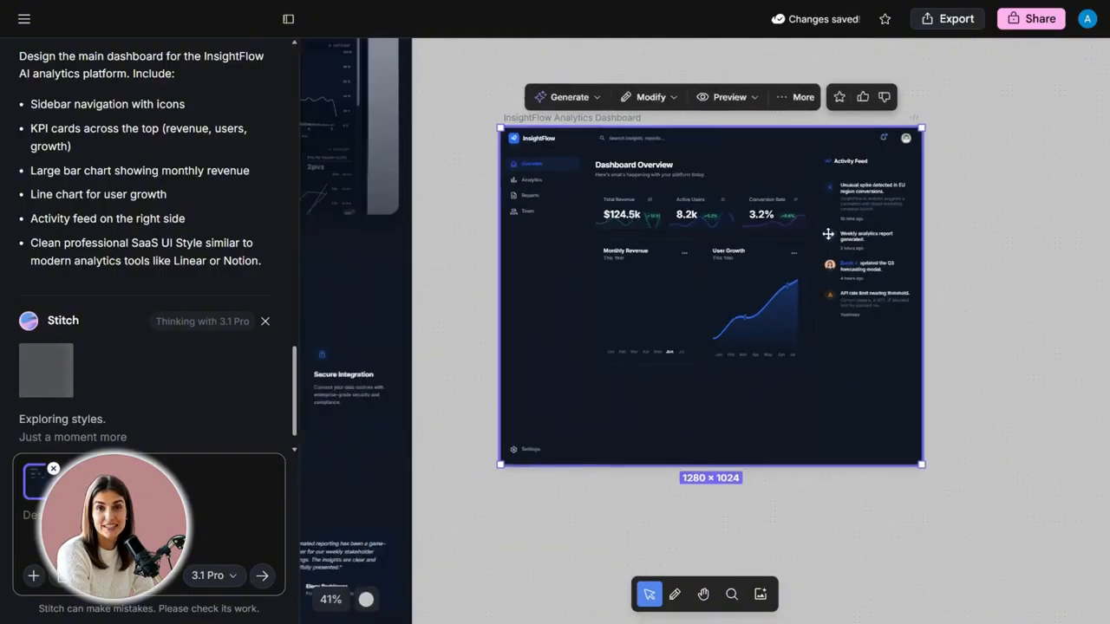
scroll(825, 234, "up", 2)
Submit the copied prompt "Create a user management page for the InsightFlow SaaS admin panel" from the clipboard history.
key("super+v")
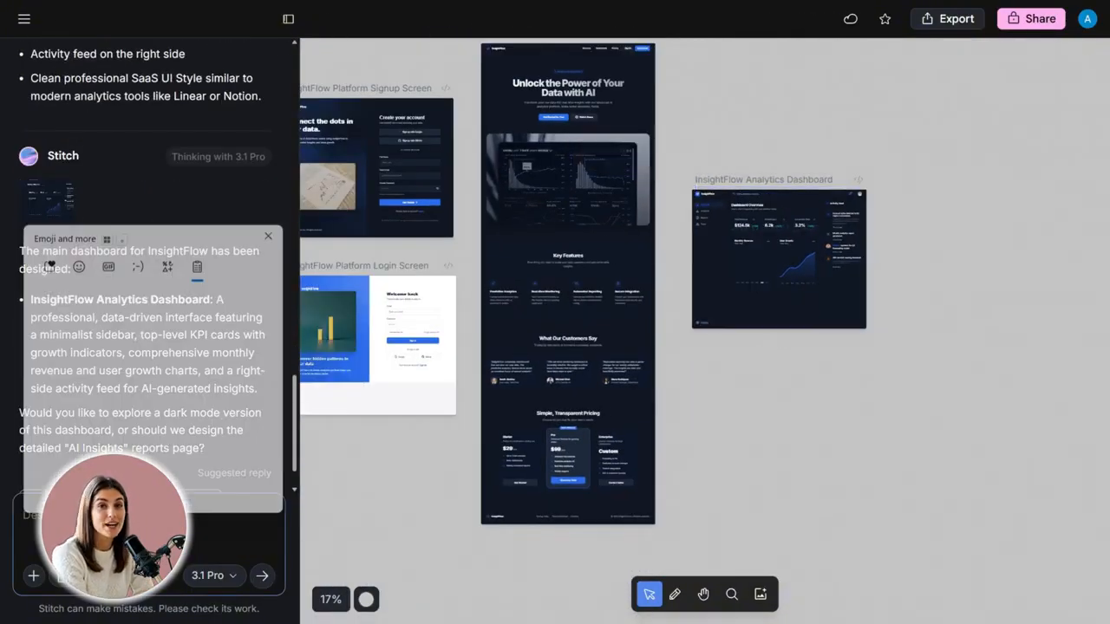
scroll(152, 390, "down", 2)
scroll(152, 391, "down", 1)
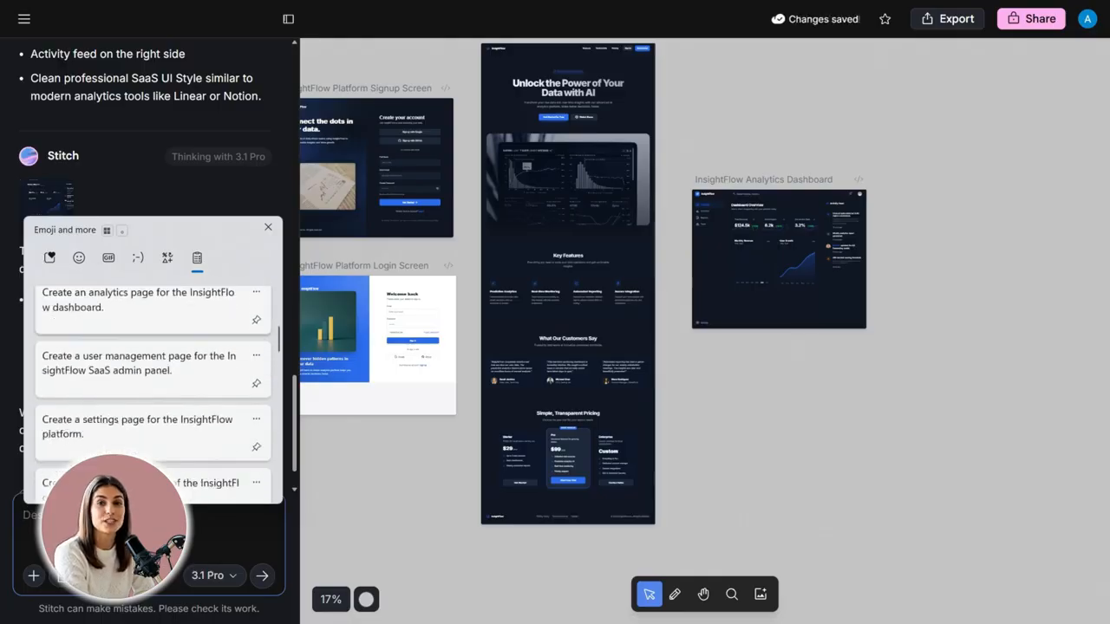
left_click(146, 373)
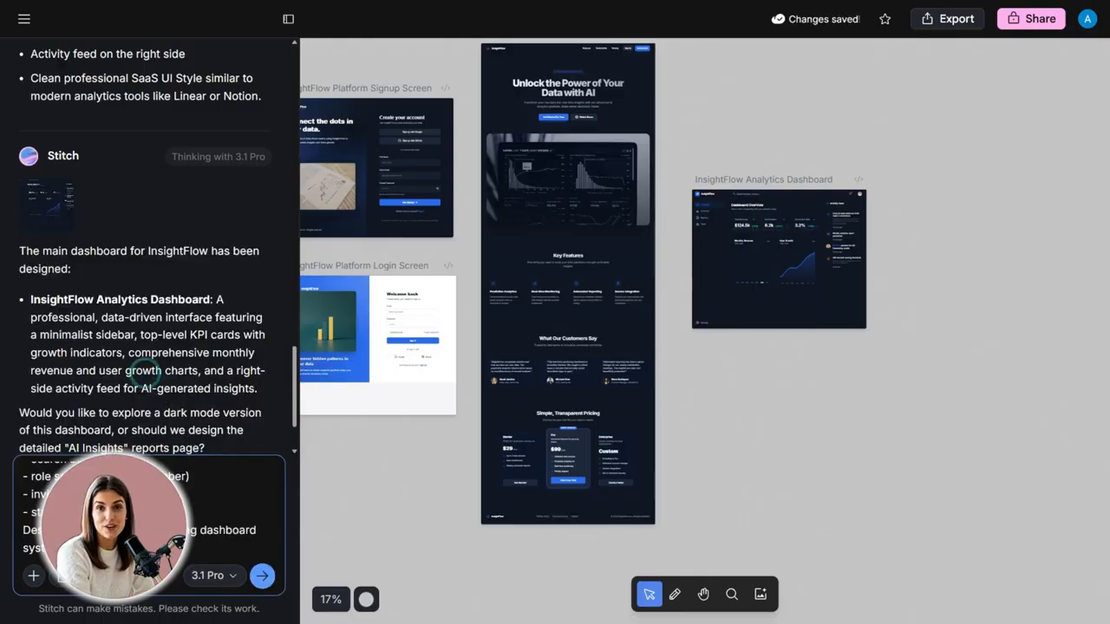
left_click(262, 576)
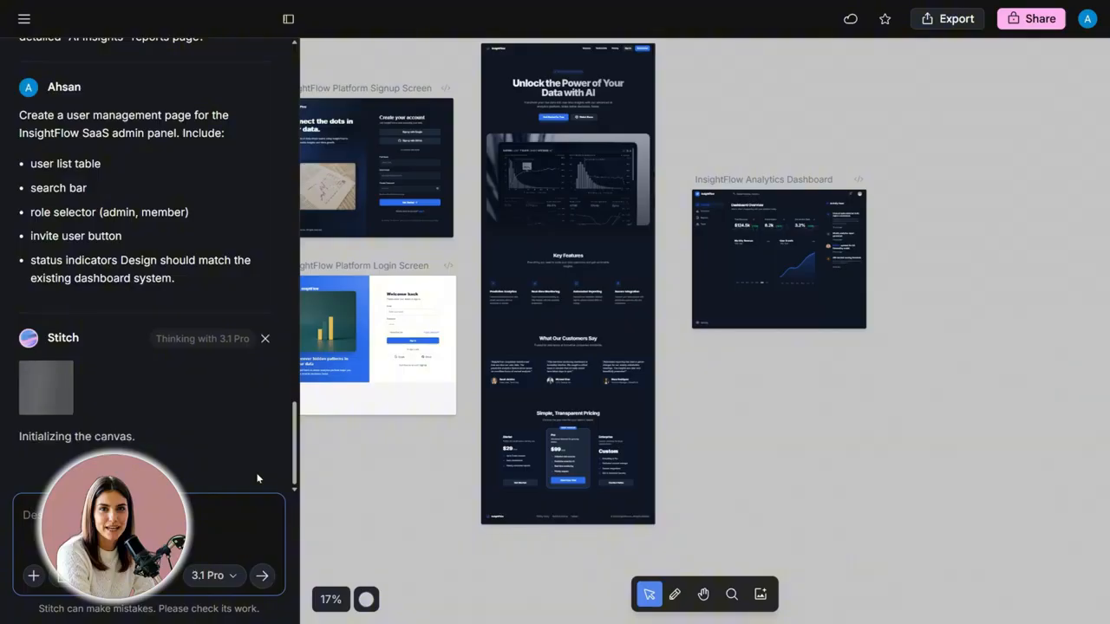
Reposition the landing page on the canvas and preview the Analytics Dashboard at mobile, tablet and desktop sizes.
left_click(527, 315)
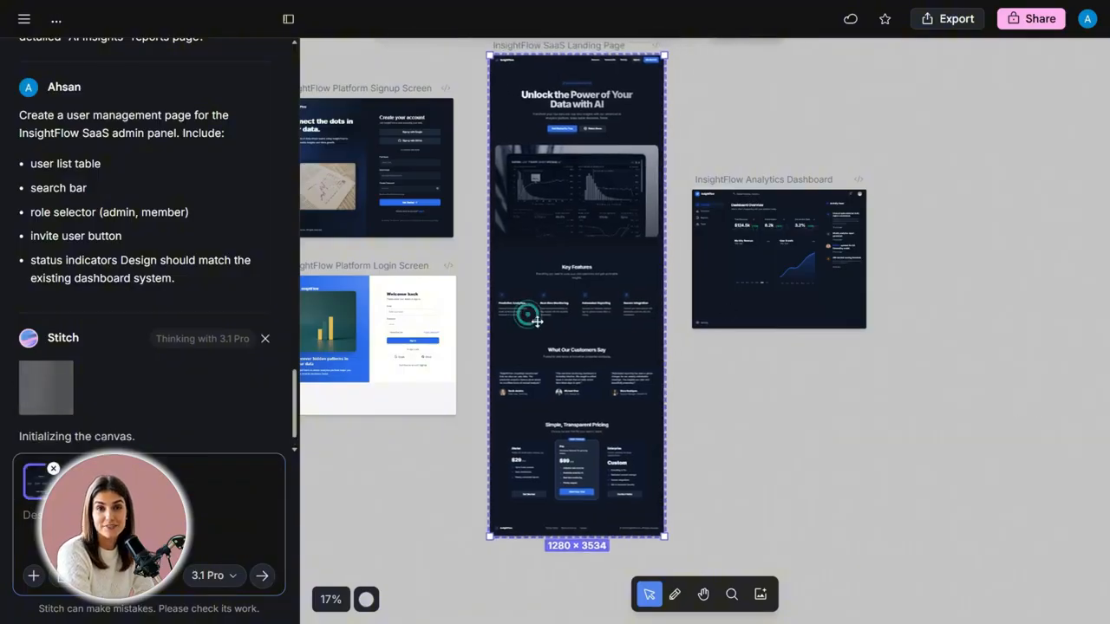
left_click(735, 309)
left_click(790, 179)
left_click(797, 306)
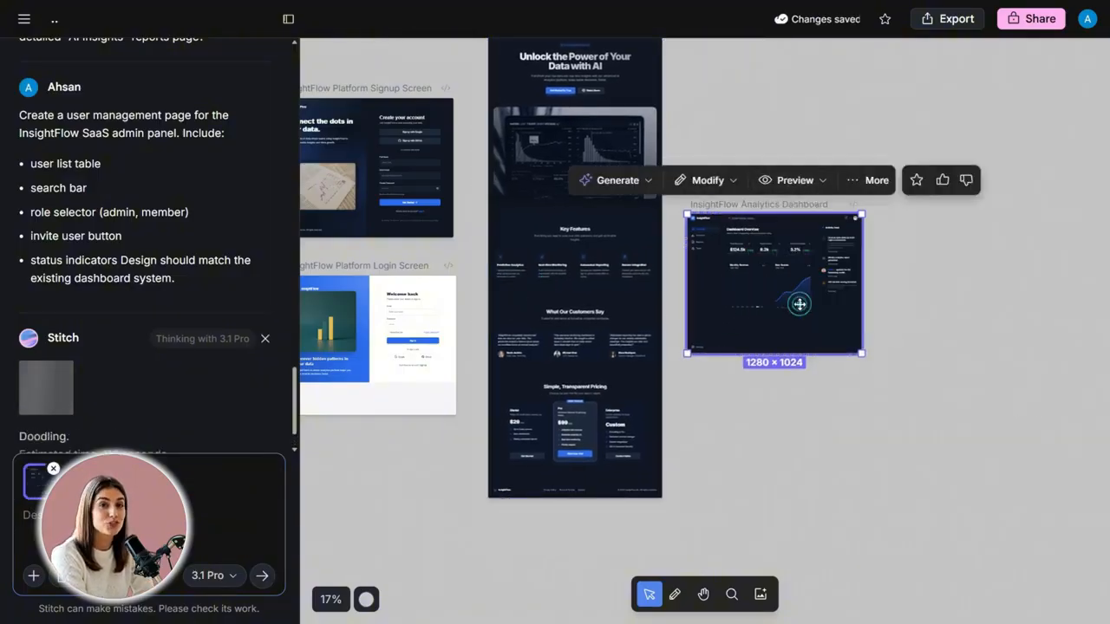
left_click(796, 179)
left_click(798, 263)
left_click(737, 181)
left_click(737, 283)
left_click(758, 180)
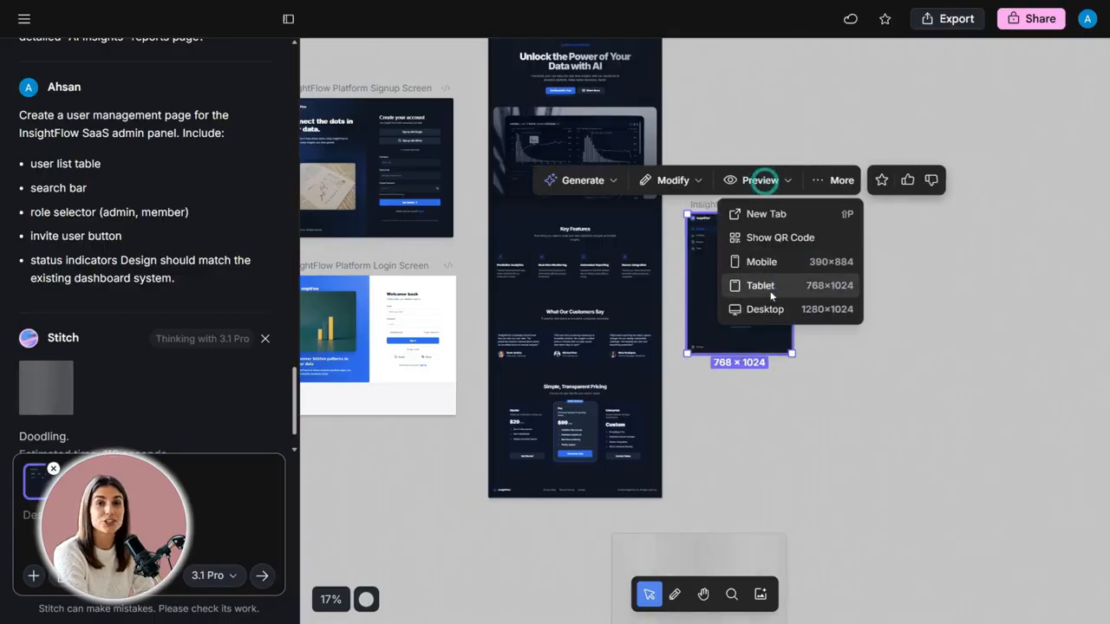
left_click(758, 308)
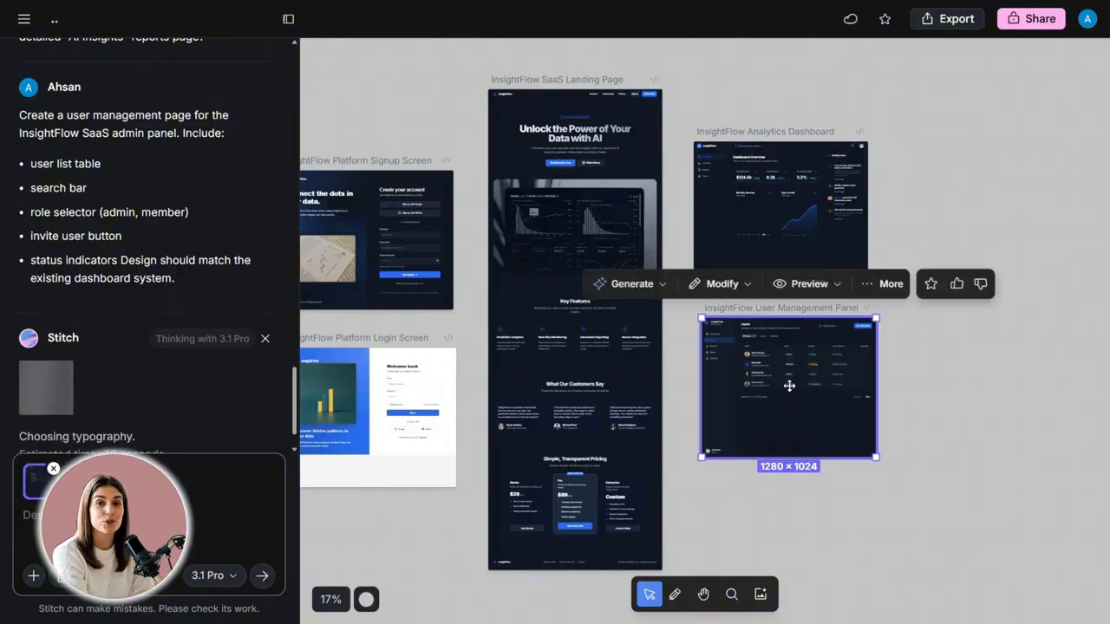
Examine the InsightFlow User Management Panel's user table, roles and status indicators up close.
scroll(896, 421, "up", 5)
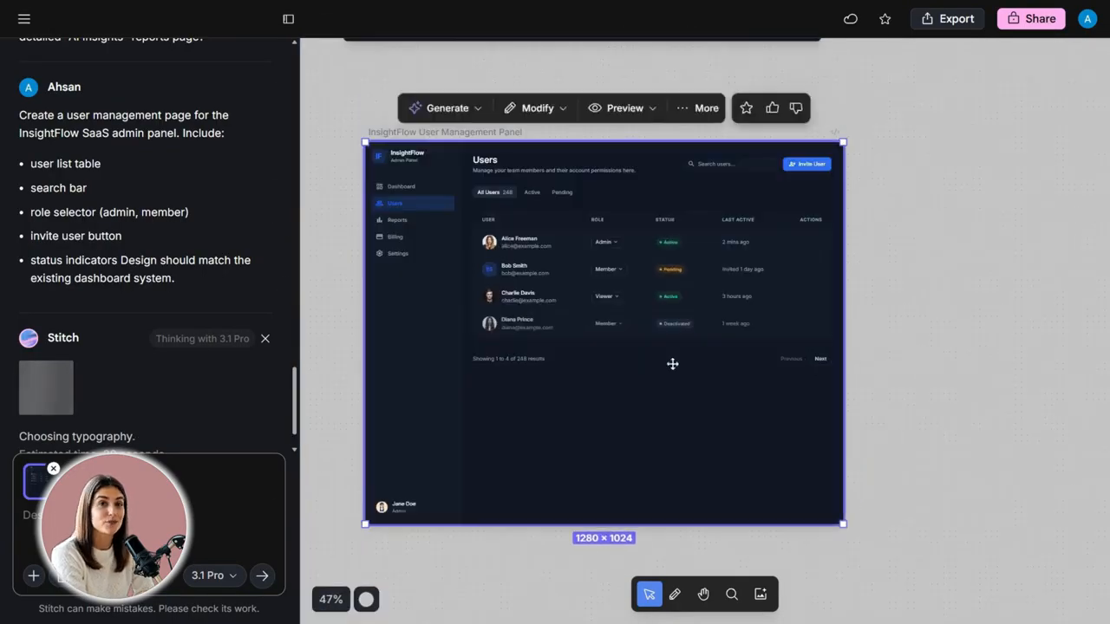
scroll(762, 380, "left", 3)
scroll(723, 349, "up", 3)
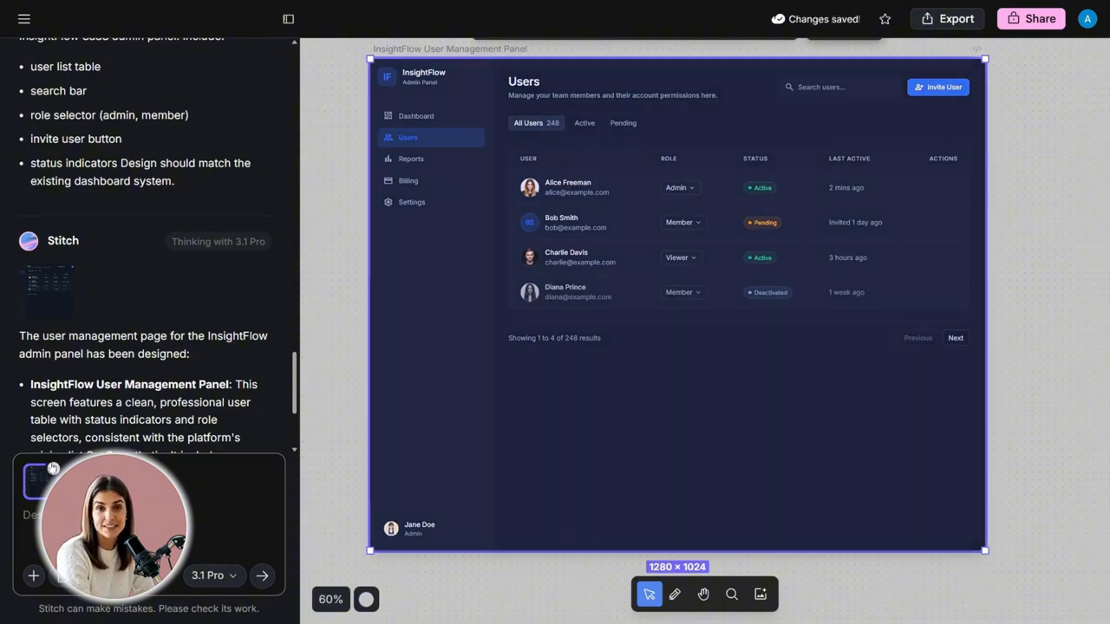
Remove the attached screen from the prompt and submit the copied prompt "Create a settings page for the InsightFlow platform".
left_click(54, 468)
left_click(130, 518)
key("super+v")
scroll(149, 431, "down", 3)
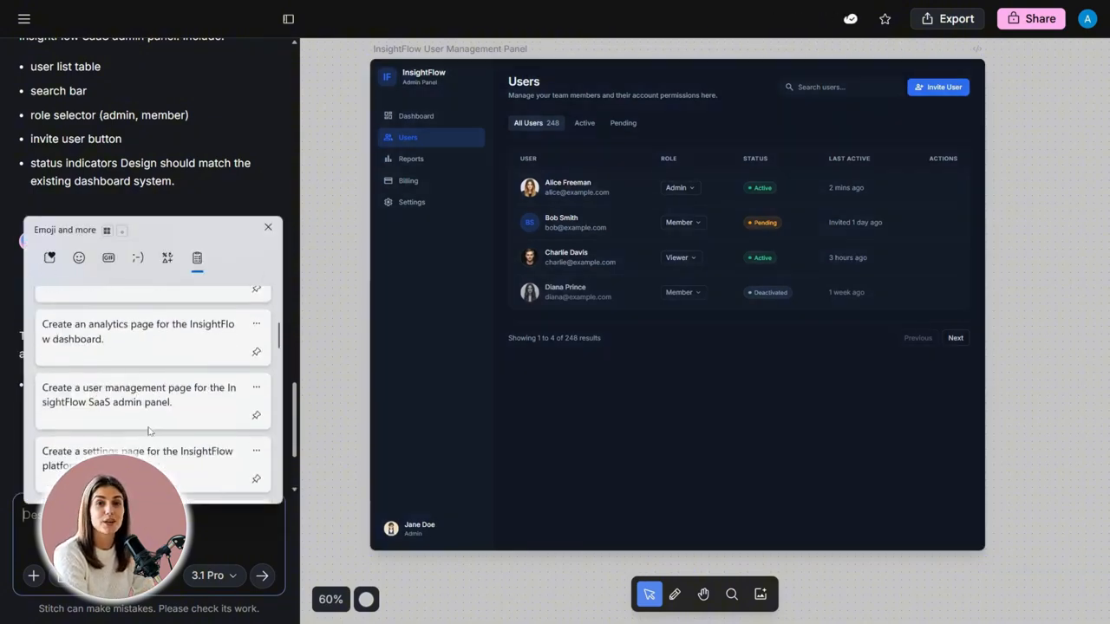
left_click(137, 457)
key("Return")
Rearrange the InsightFlow screens on the canvas, with the User Management Panel beneath the Analytics Dashboard and the login screen beneath the signup screen.
scroll(1041, 442, "down", 5)
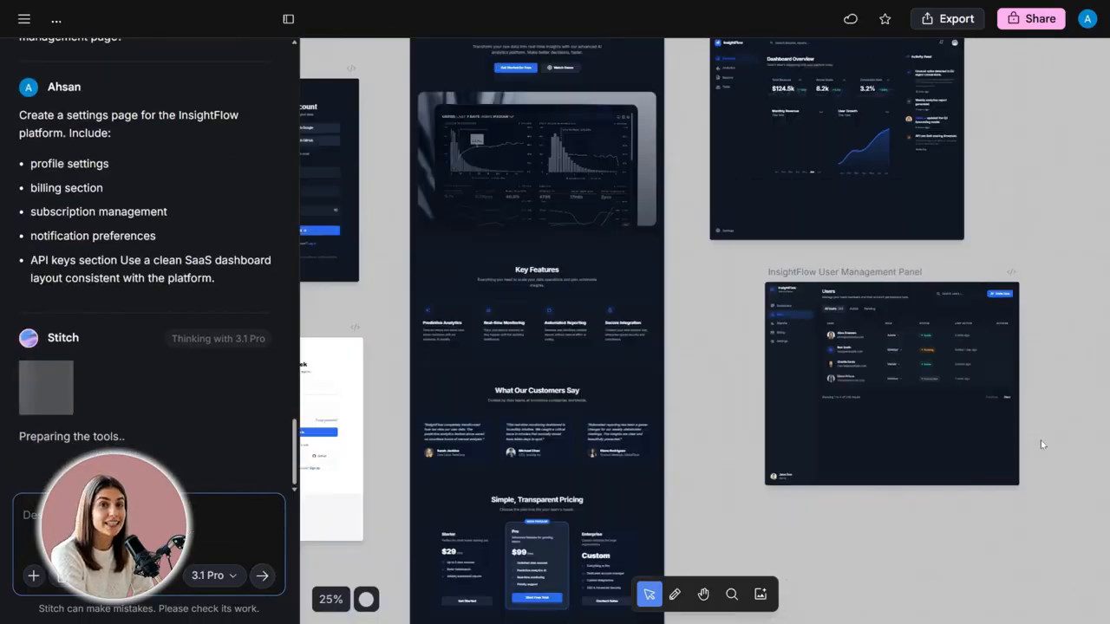
left_click(914, 416)
scroll(846, 410, "down", 2)
left_click(443, 260)
left_click(419, 414)
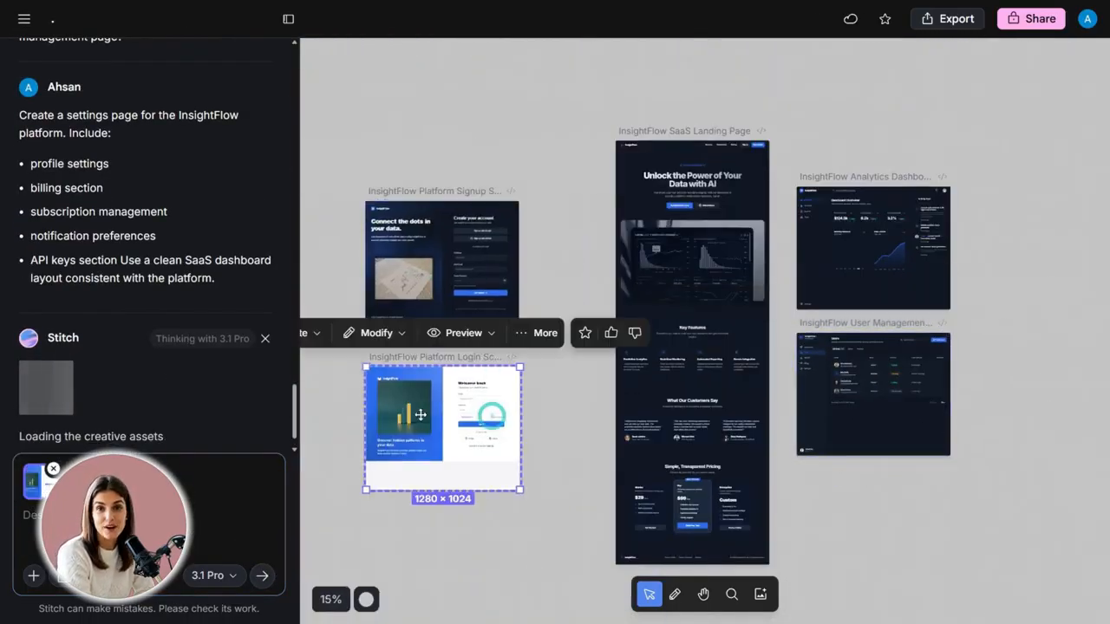
left_click(659, 347)
left_click(842, 391)
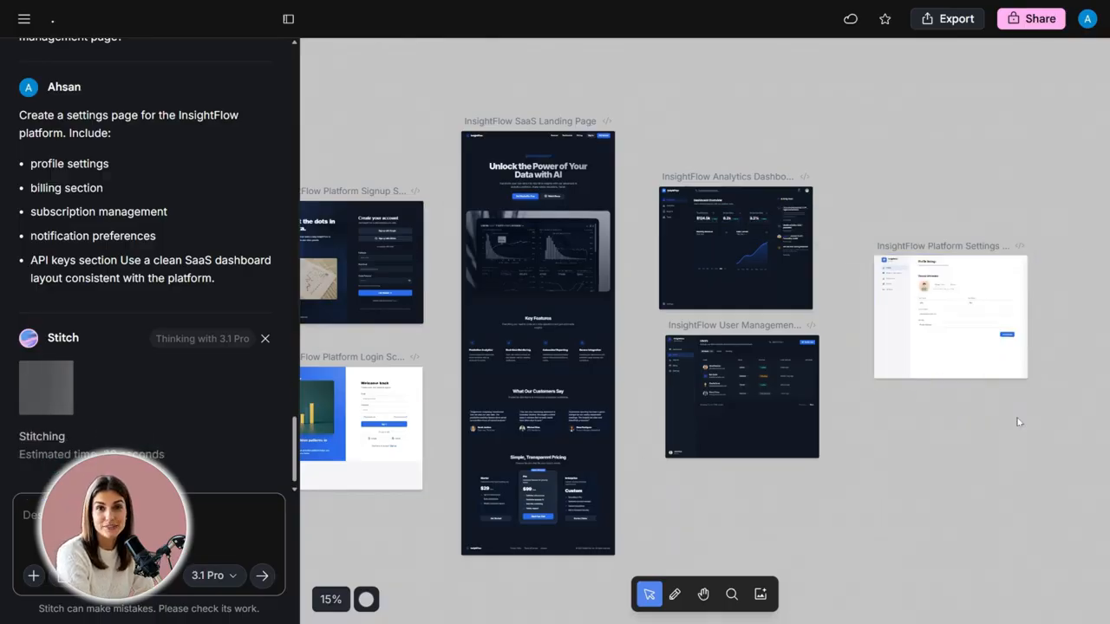
scroll(1019, 422, "up", 5)
left_click_drag(855, 240, 830, 294)
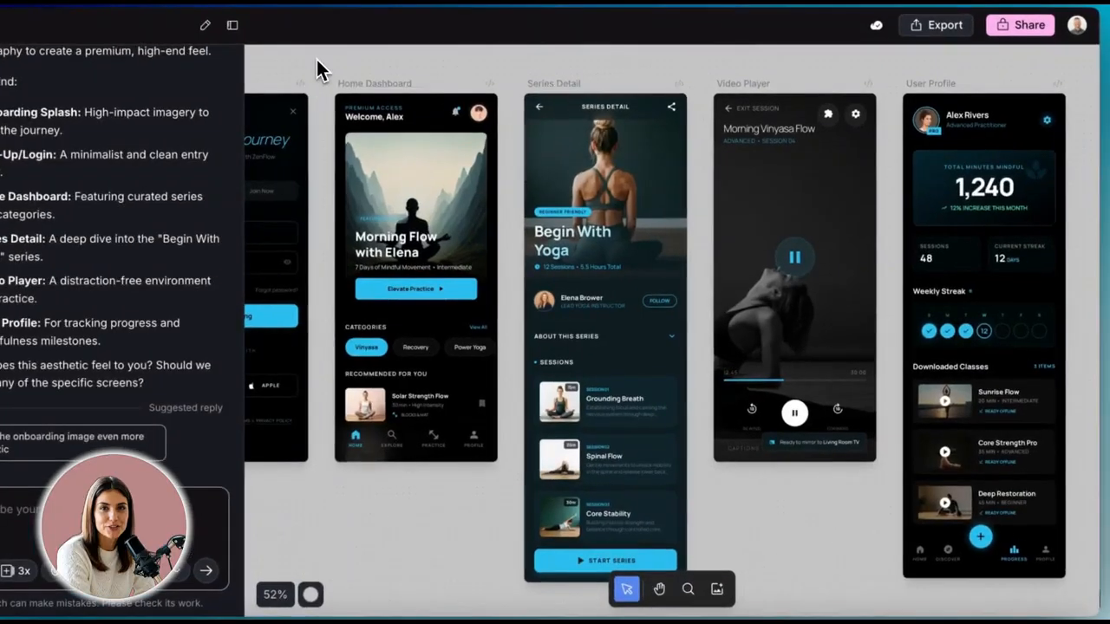
Select the yoga app's Home Dashboard, Series Detail, Video Player and User Profile screens and convert them for export to Figma.
left_click_drag(317, 70, 922, 303)
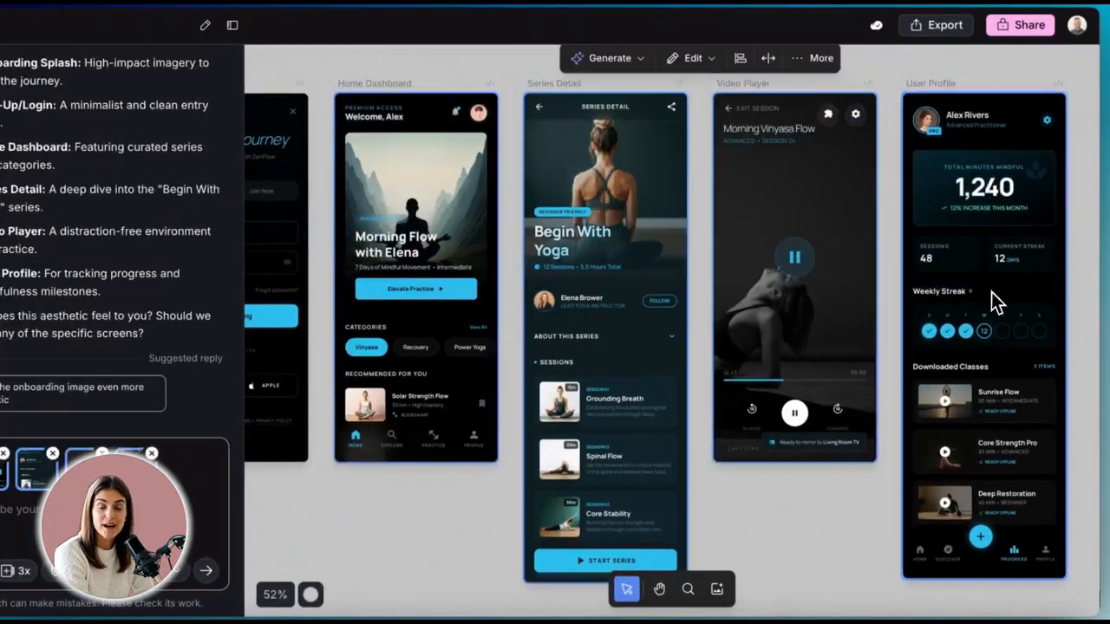
left_click(932, 25)
left_click(920, 141)
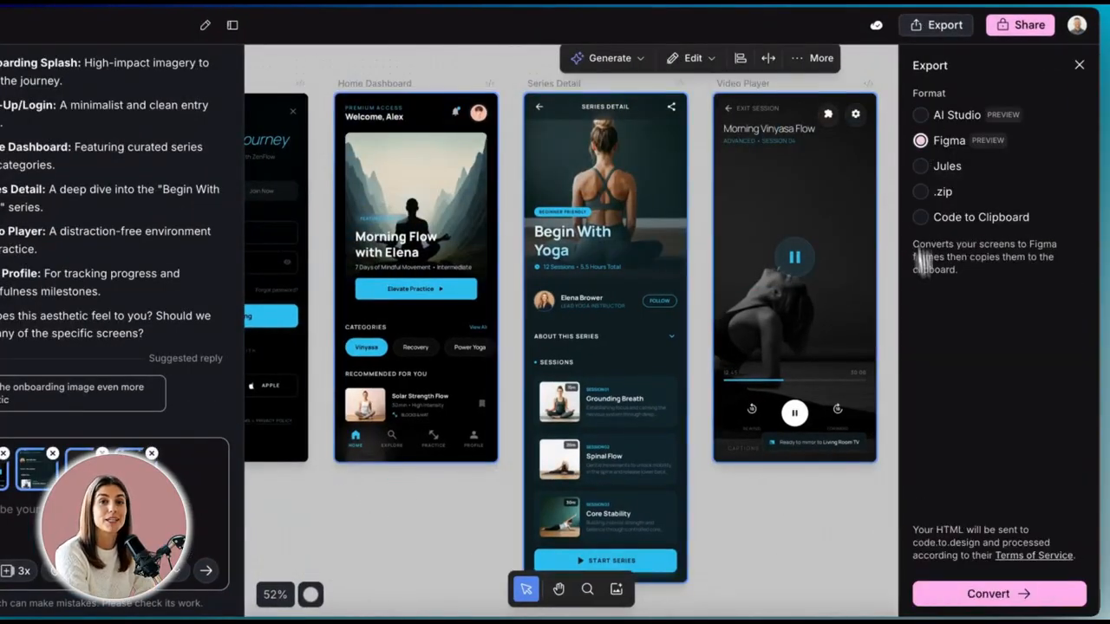
left_click(983, 598)
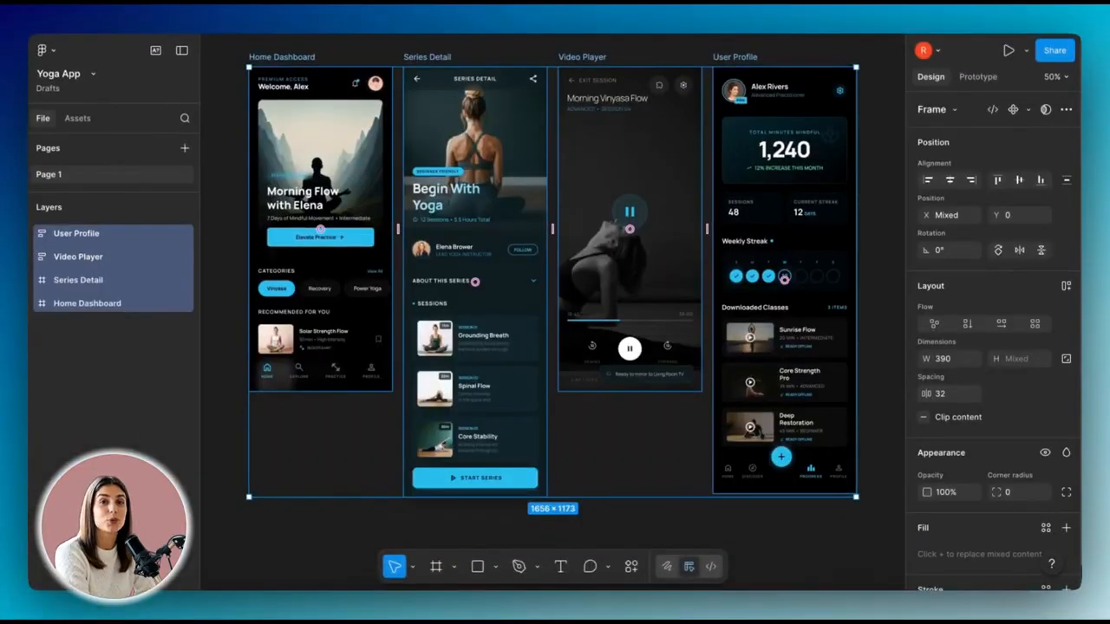
In Figma, replace the "Elevate Practice" button text on the Home Dashboard with "Get Started".
scroll(239, 242, "up", 5)
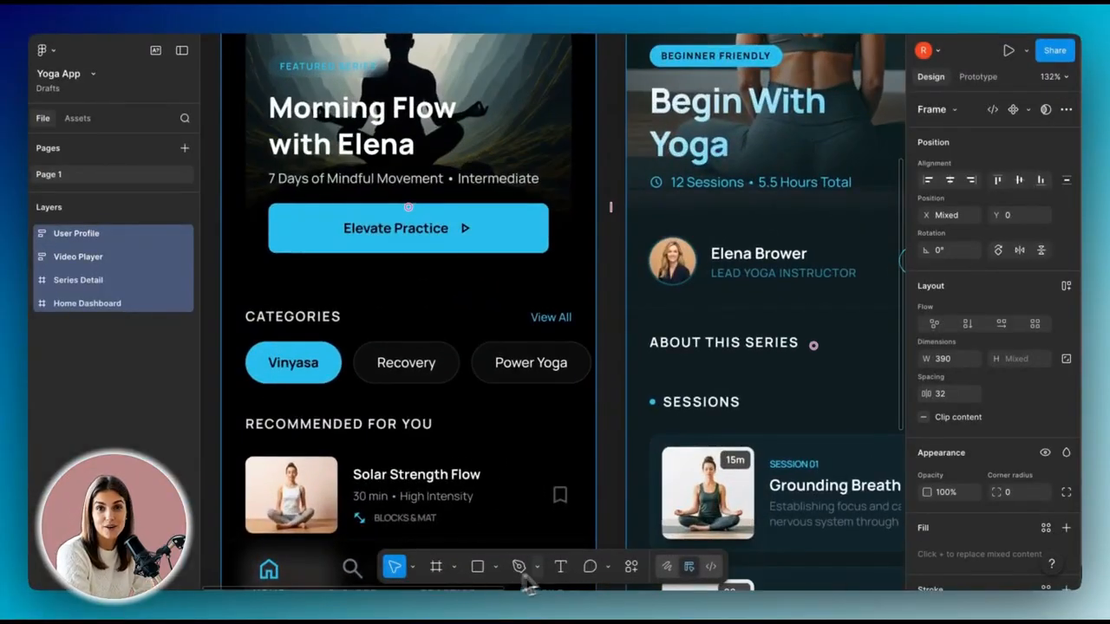
left_click(560, 566)
left_click(373, 227)
type("Get Started")
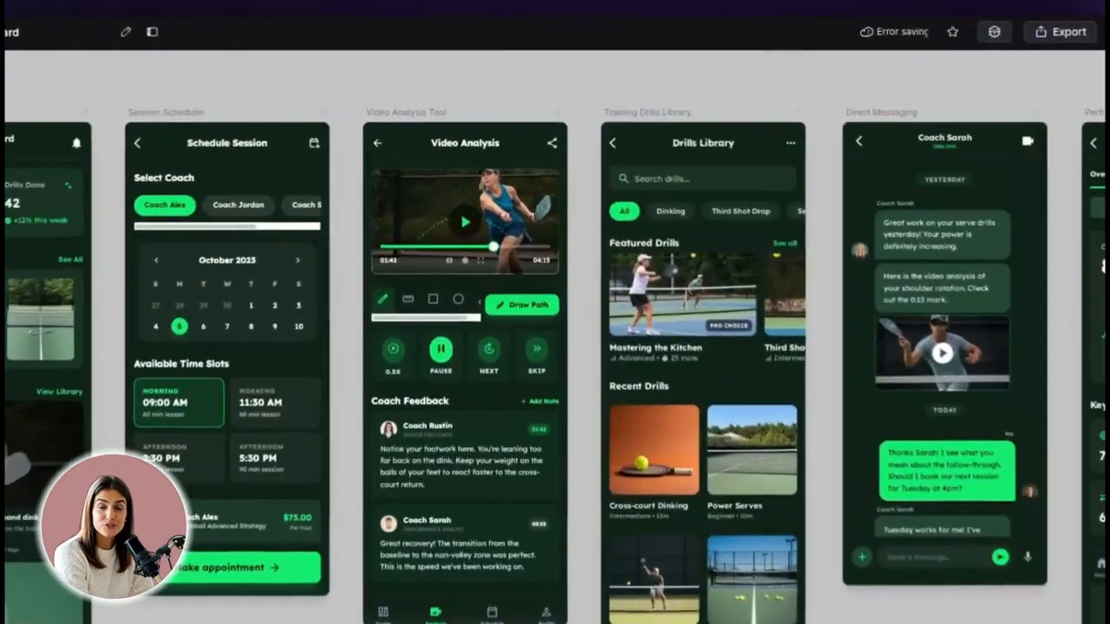
In Stitch, edit the Session Scheduler's time slots, setting the second morning slot to 12:30 PM and the first afternoon slot to 3:30 PM.
left_click(286, 127)
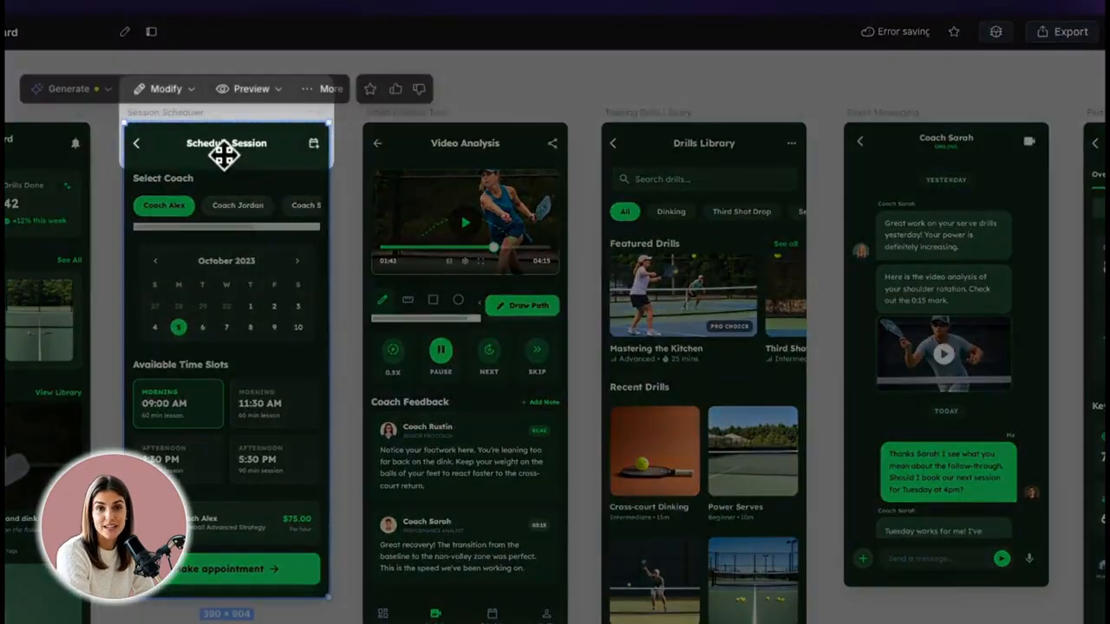
left_click(165, 88)
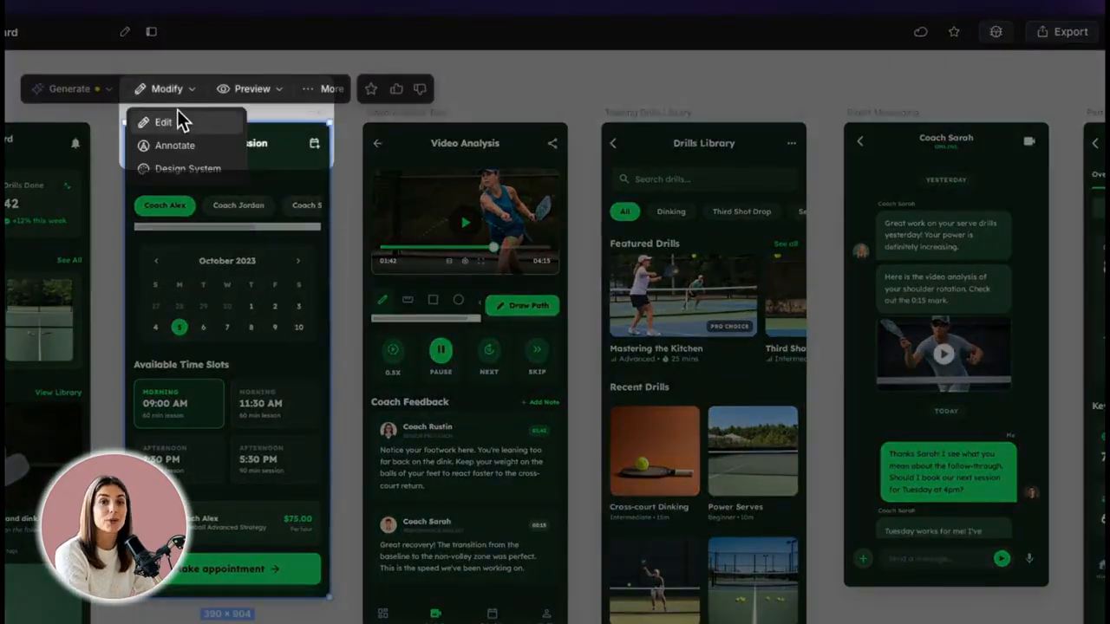
left_click(174, 117)
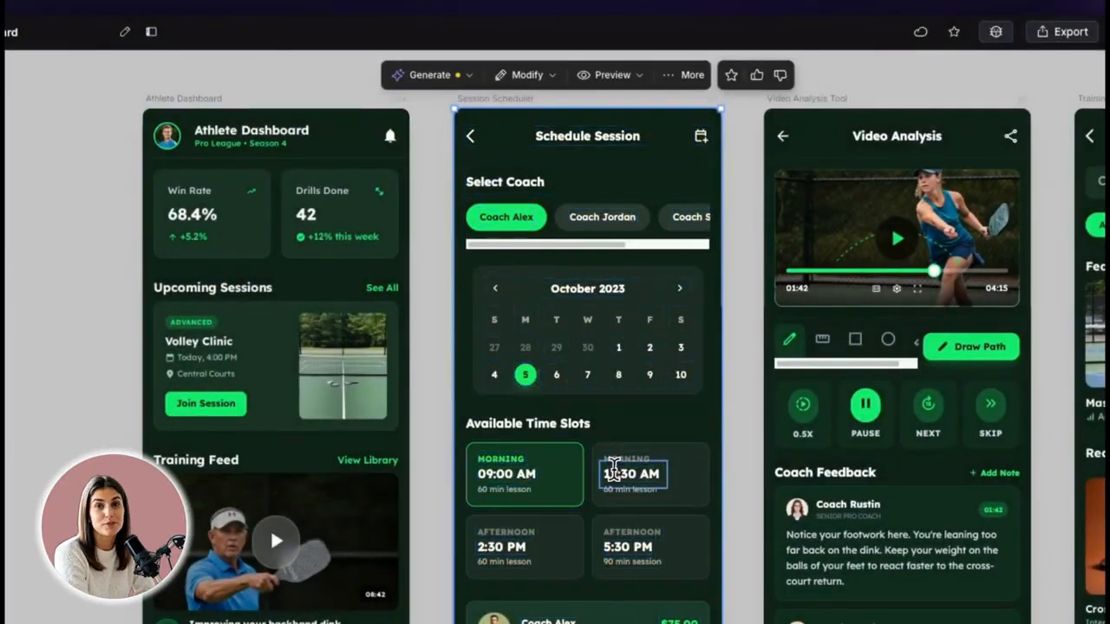
left_click(608, 471)
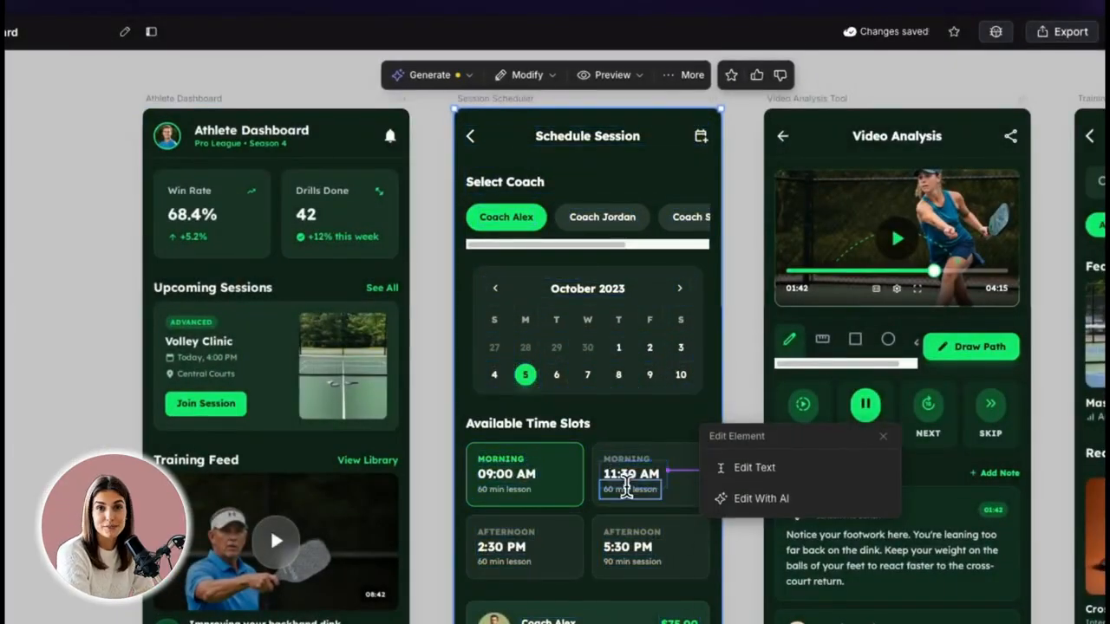
left_click(501, 547)
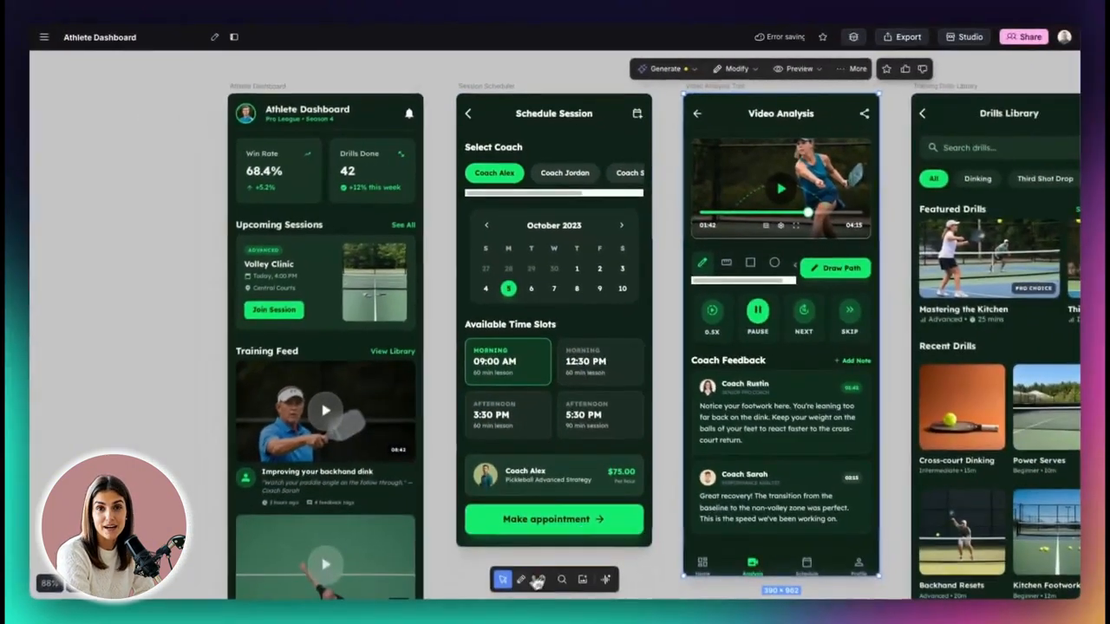
Change the first reviewer's name under Coach Feedback on the Video Analysis Tool screen, and leave edit mode.
left_click(522, 580)
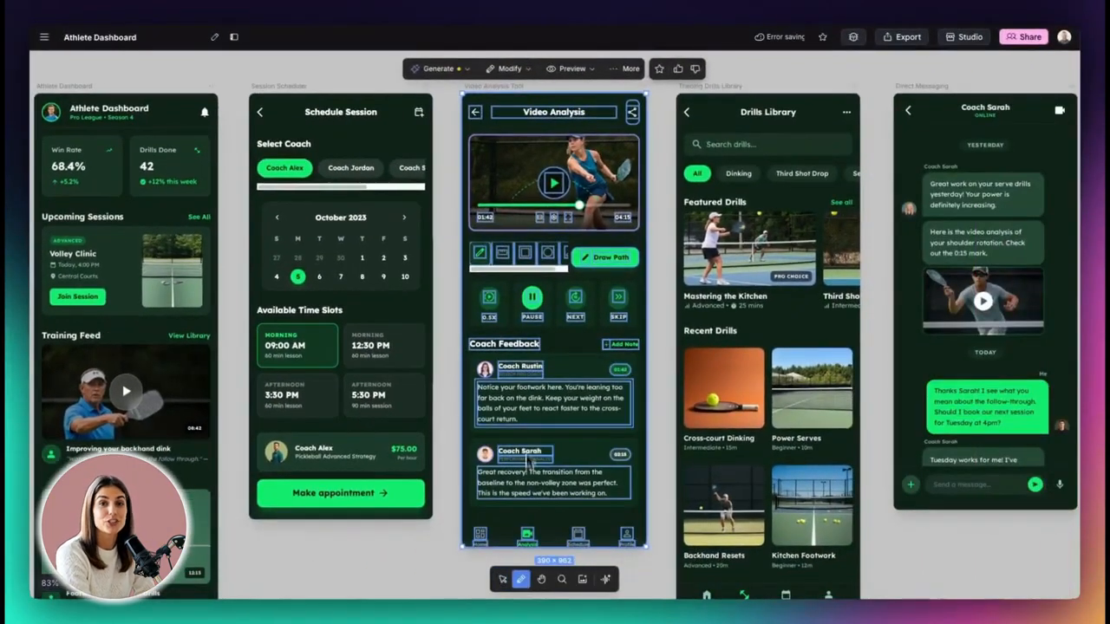
left_click(517, 365)
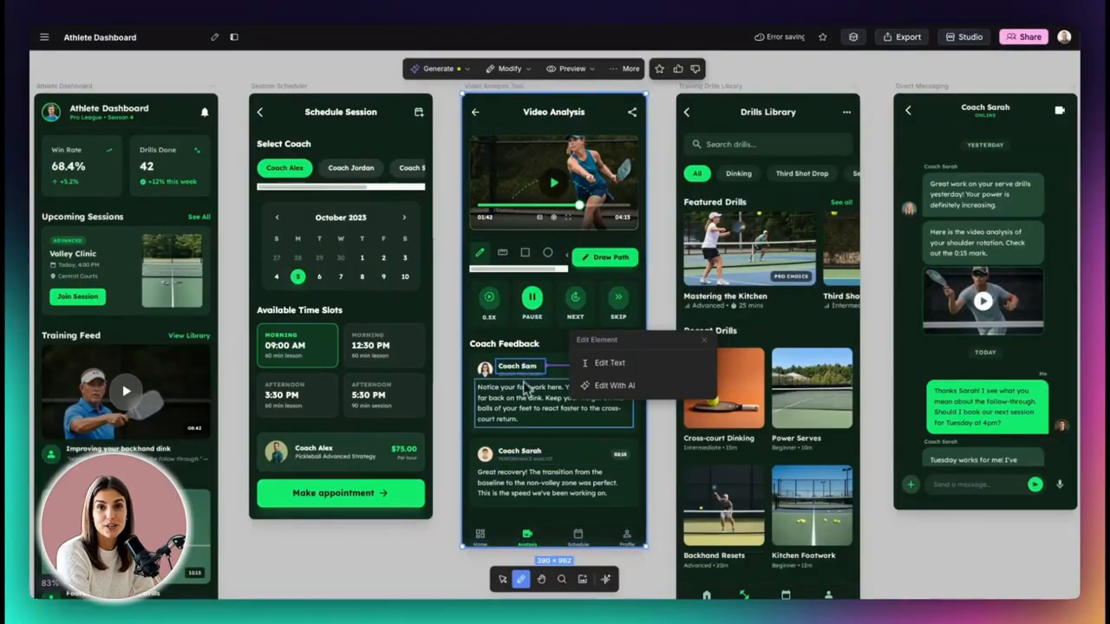
left_click(538, 434)
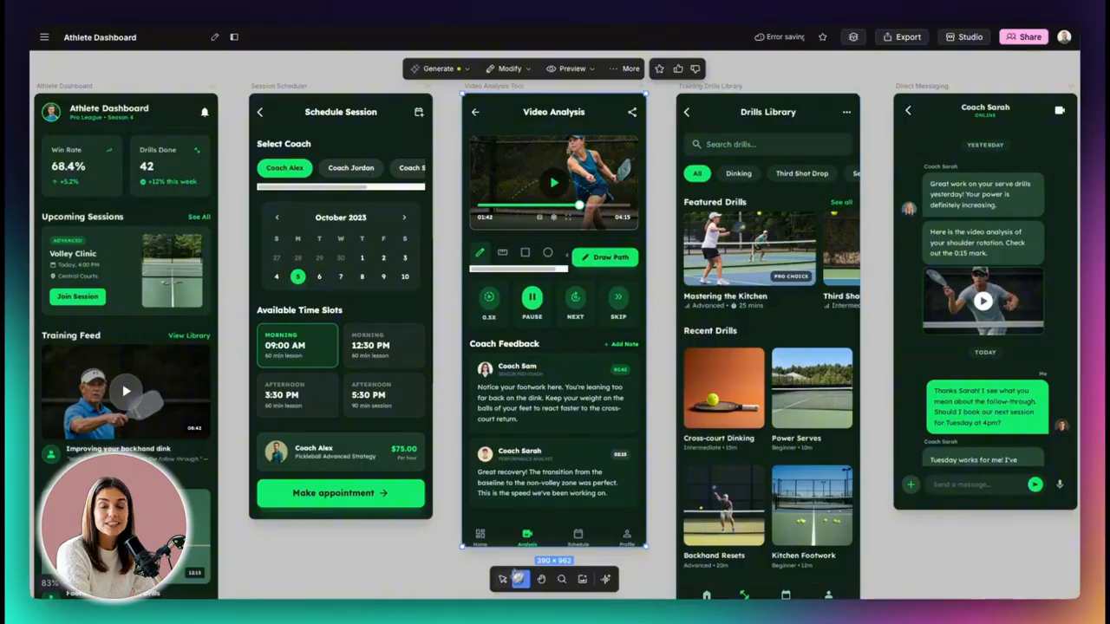
left_click(502, 579)
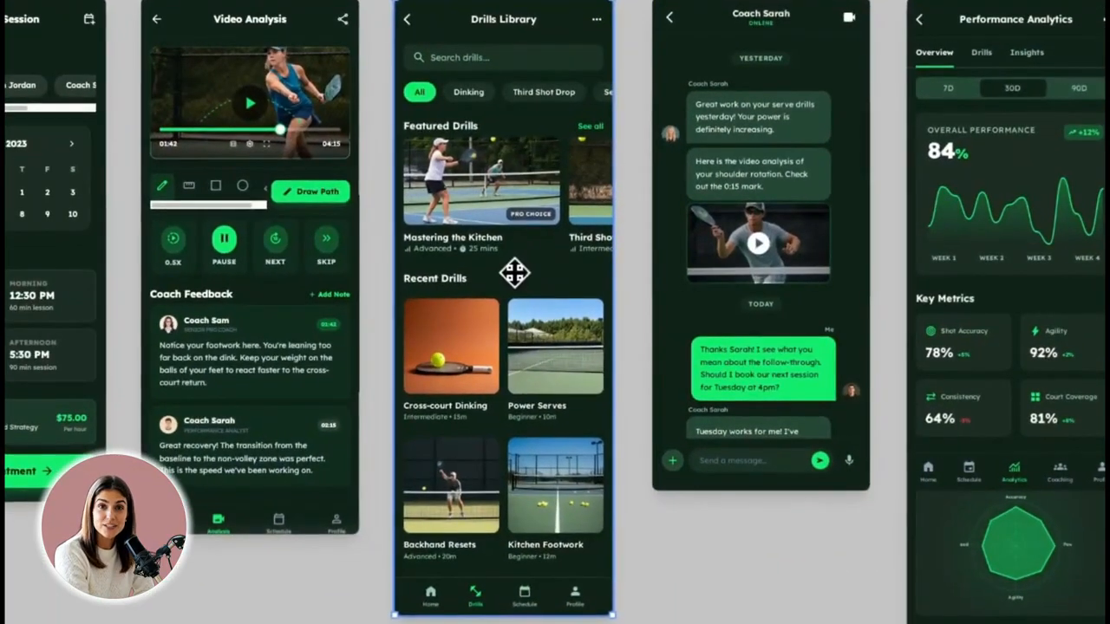
Change the "Recent Drills" heading on the Drills Library screen to "Recent Lessons".
double_click(754, 330)
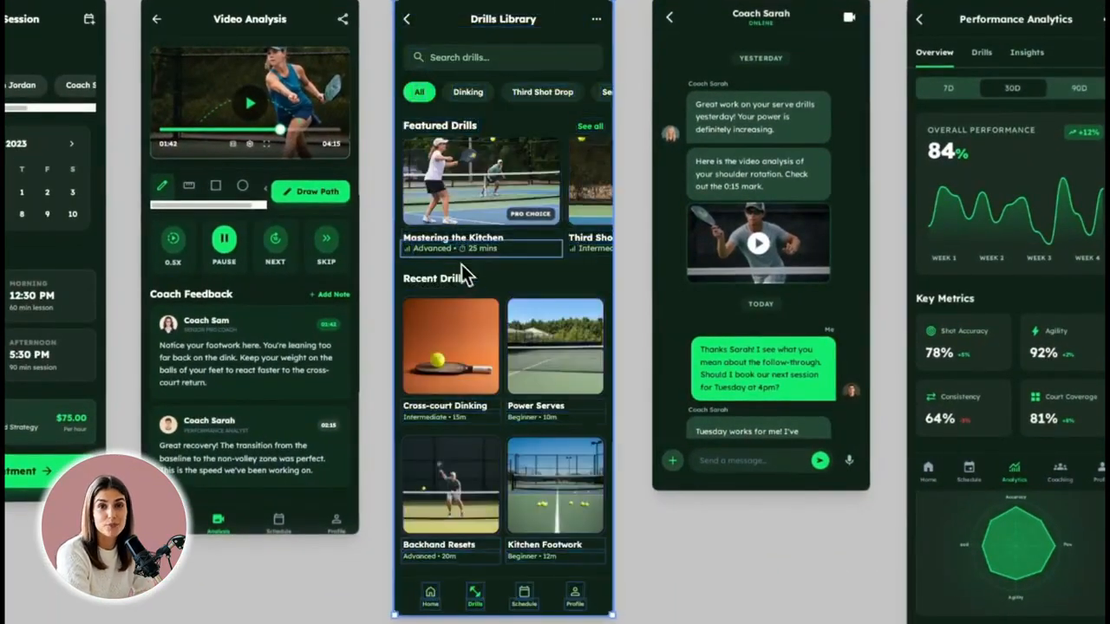
left_click(454, 285)
double_click(455, 275)
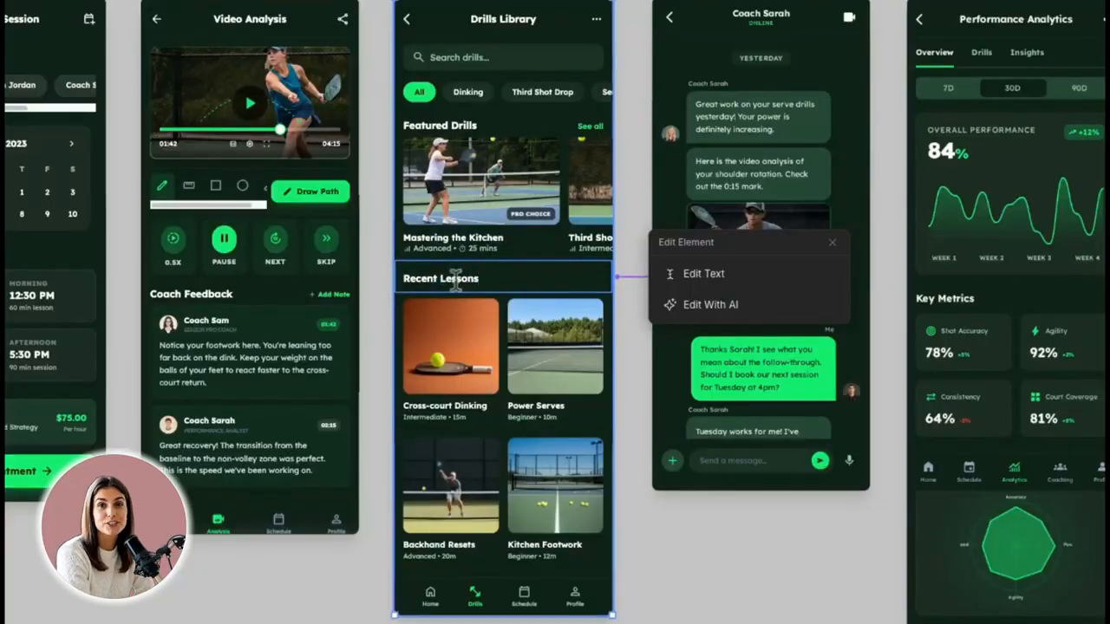
Select the Cross-court Dinking image and prompt the AI to "Replace with people playing at the net".
left_click(490, 362)
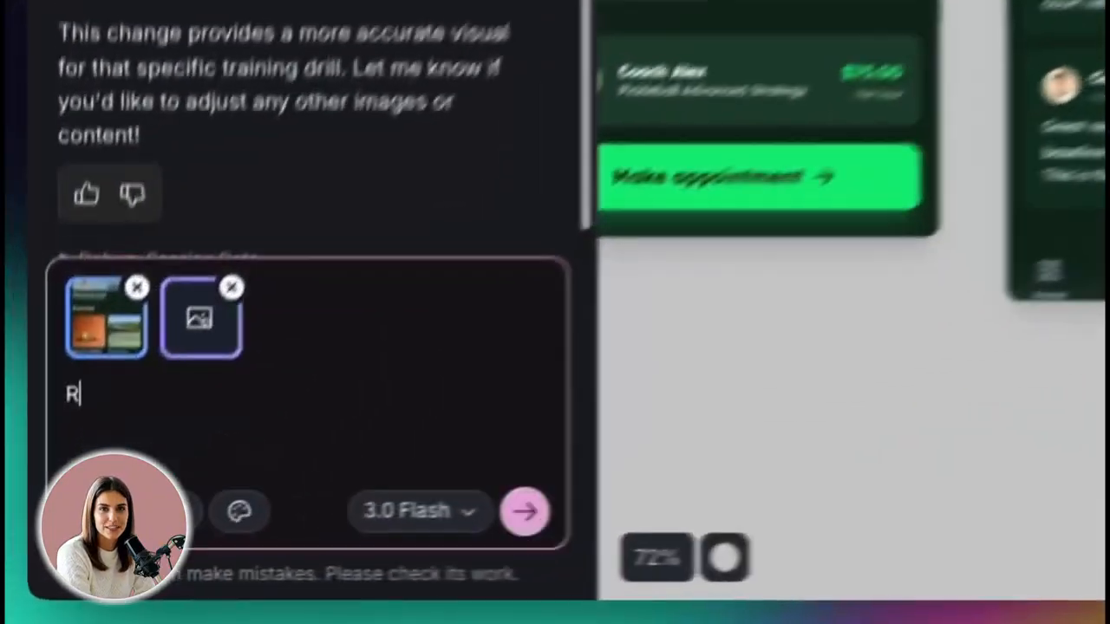
type("eplace with peo")
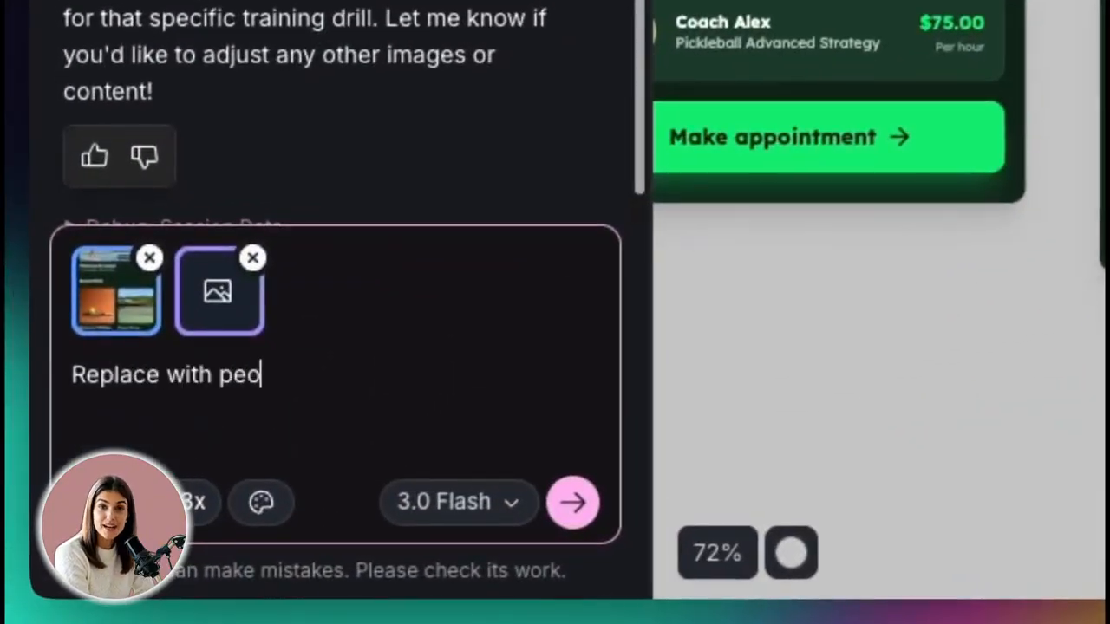
type("ple playing at the net")
key("Return")
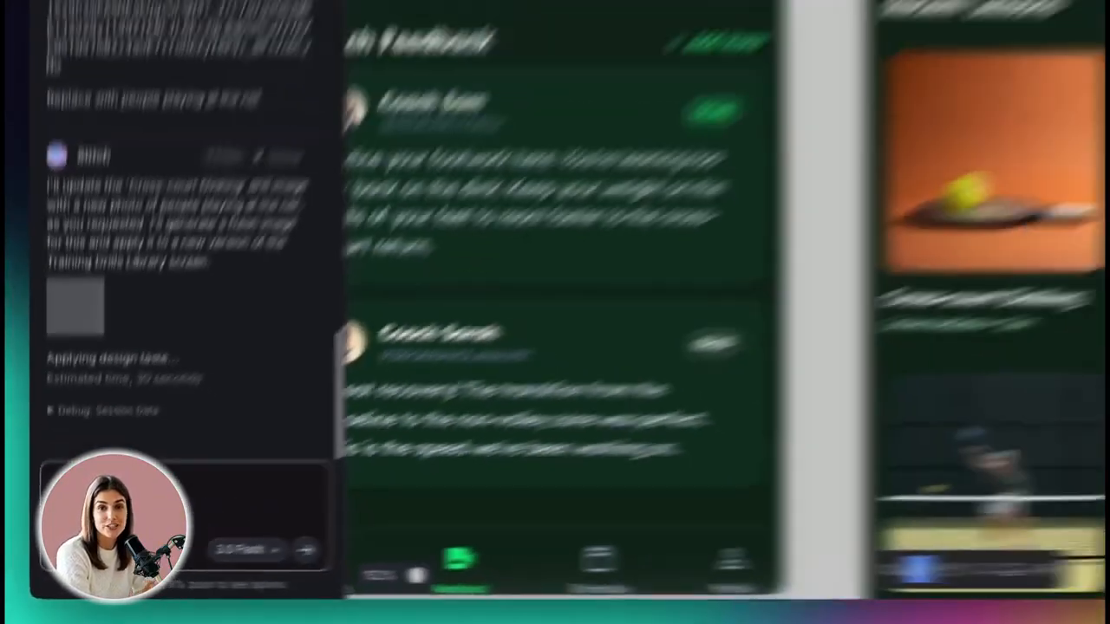
scroll(638, 368, "right", 5)
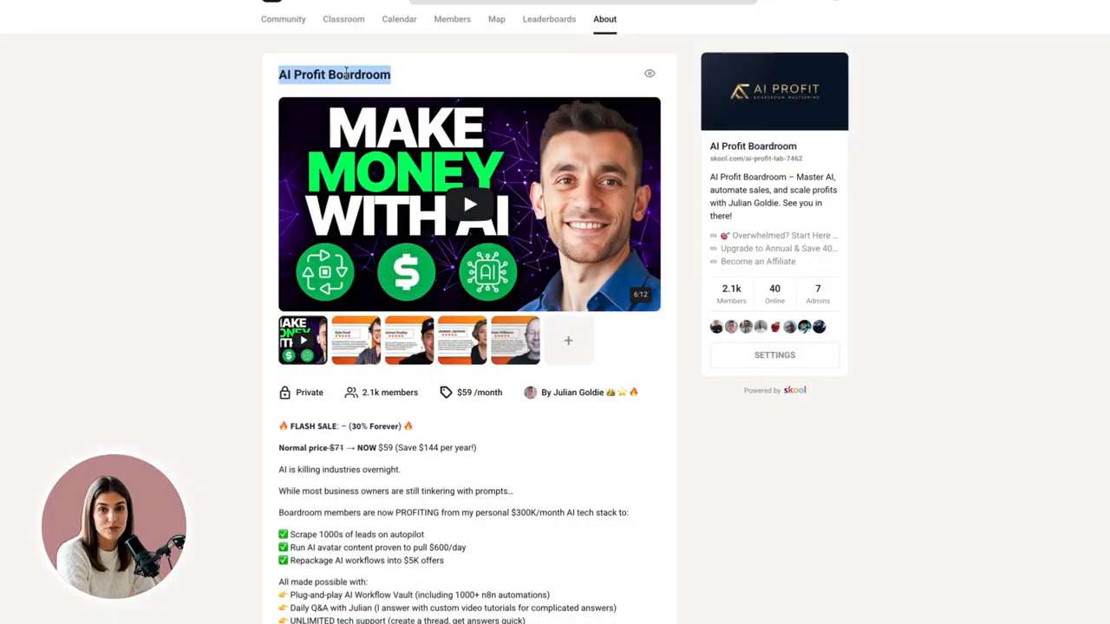
Read through the AI Profit Boardroom community's About page on Skool, including its offer details and guarantees.
left_click(874, 334)
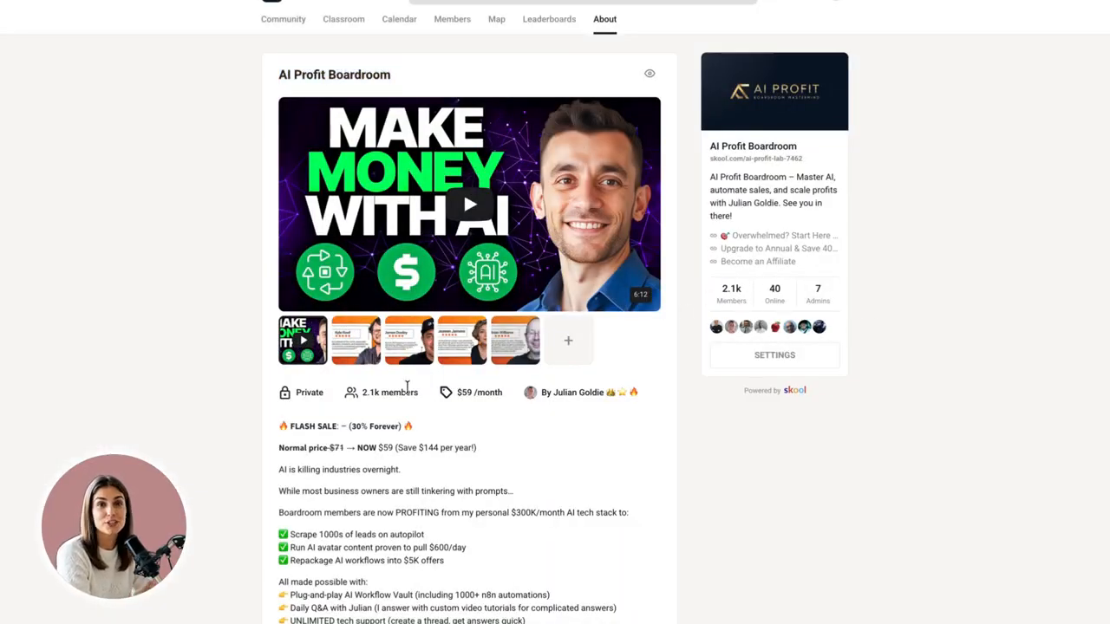
scroll(407, 385, "down", 2)
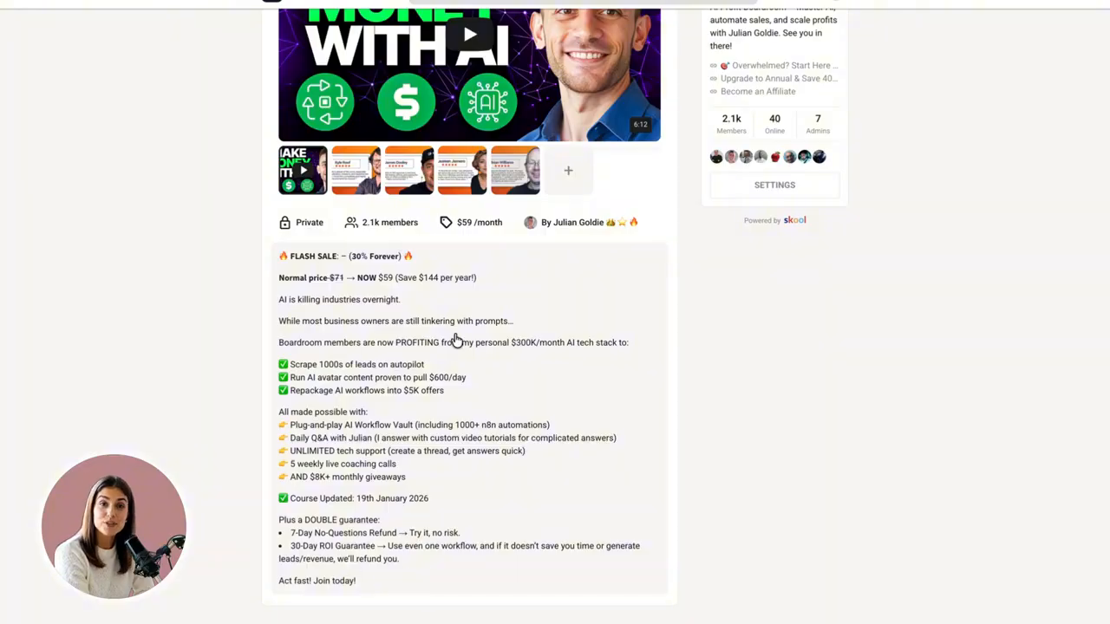
scroll(457, 339, "up", 2)
Browse the community feed and read the pinned Action Takers Daily Check-In and Week 19 Weekly Make Money Challenge posts.
left_click(282, 29)
scroll(472, 224, "down", 10)
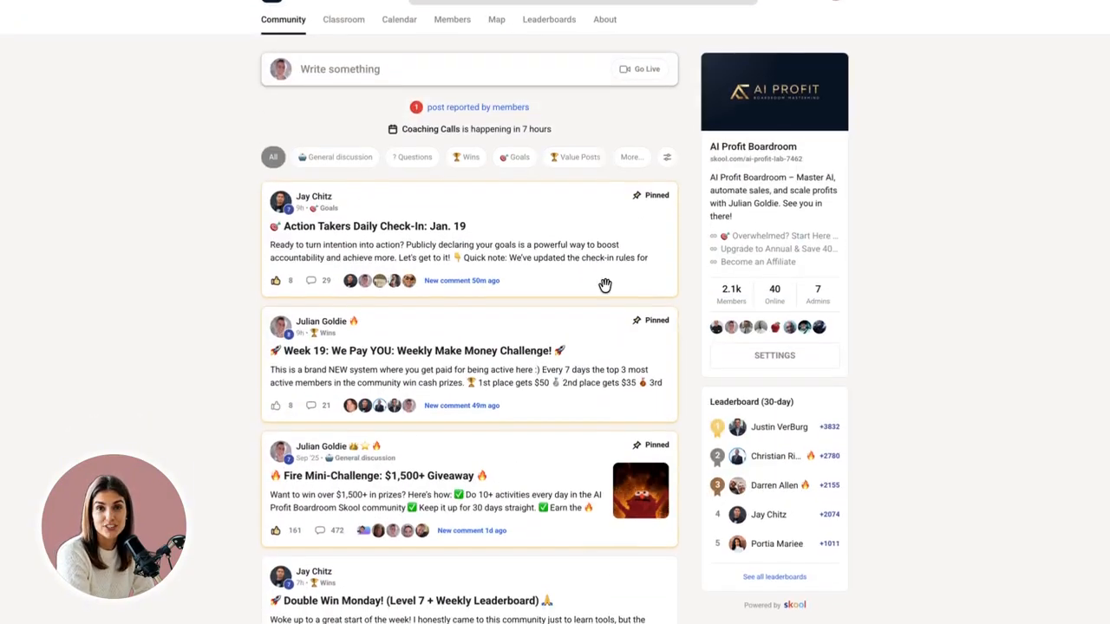
left_click(605, 285)
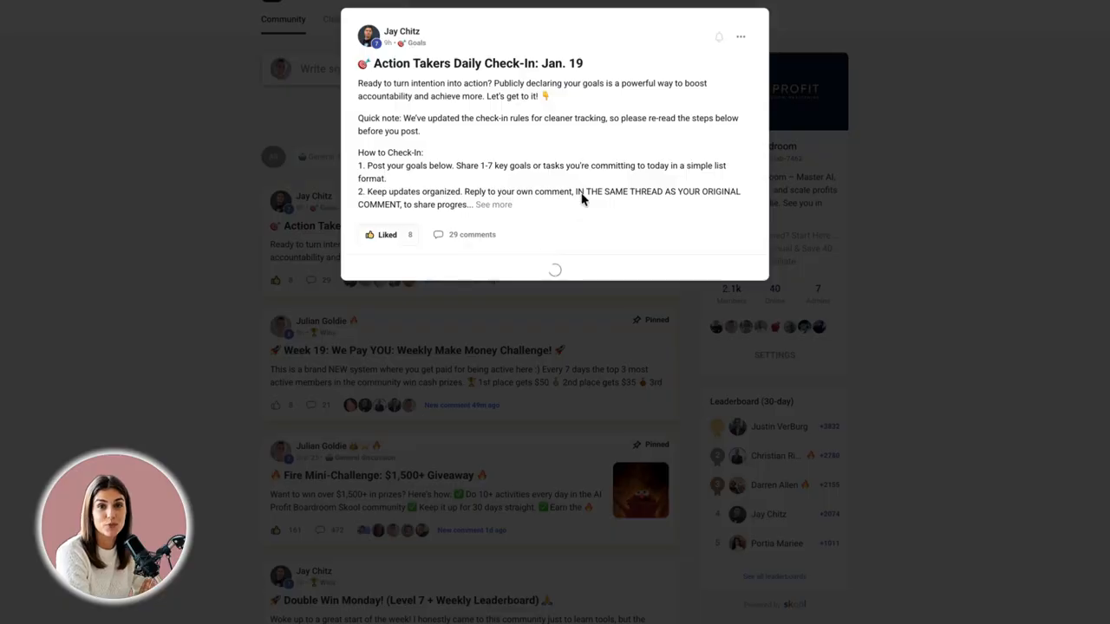
scroll(545, 338, "down", 15)
scroll(544, 338, "down", 2)
left_click(213, 289)
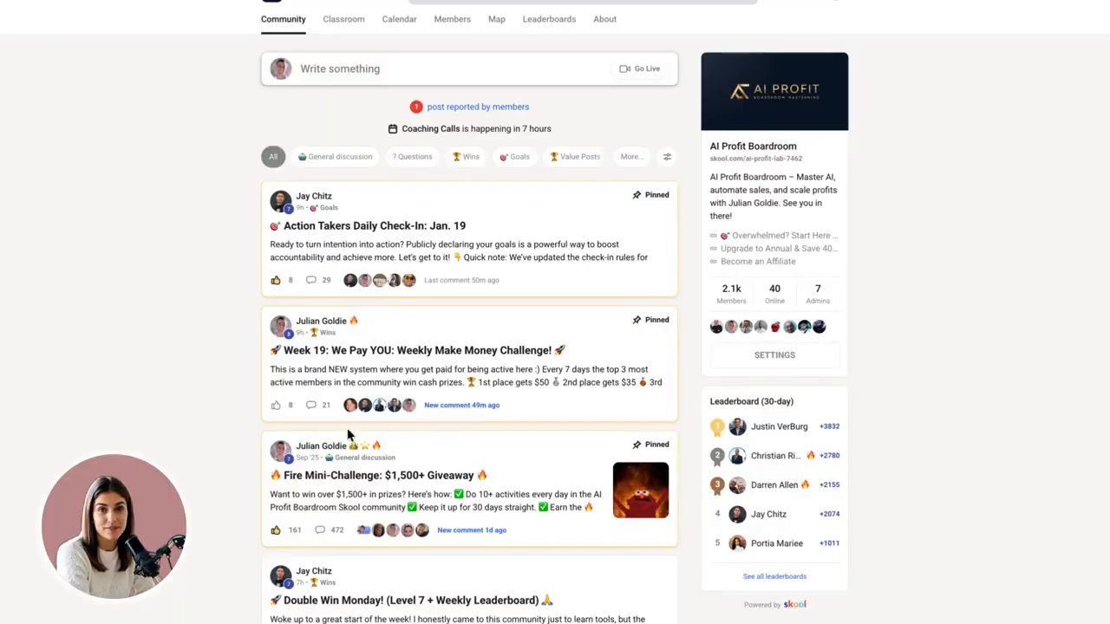
left_click(439, 347)
scroll(568, 267, "down", 20)
left_click(186, 248)
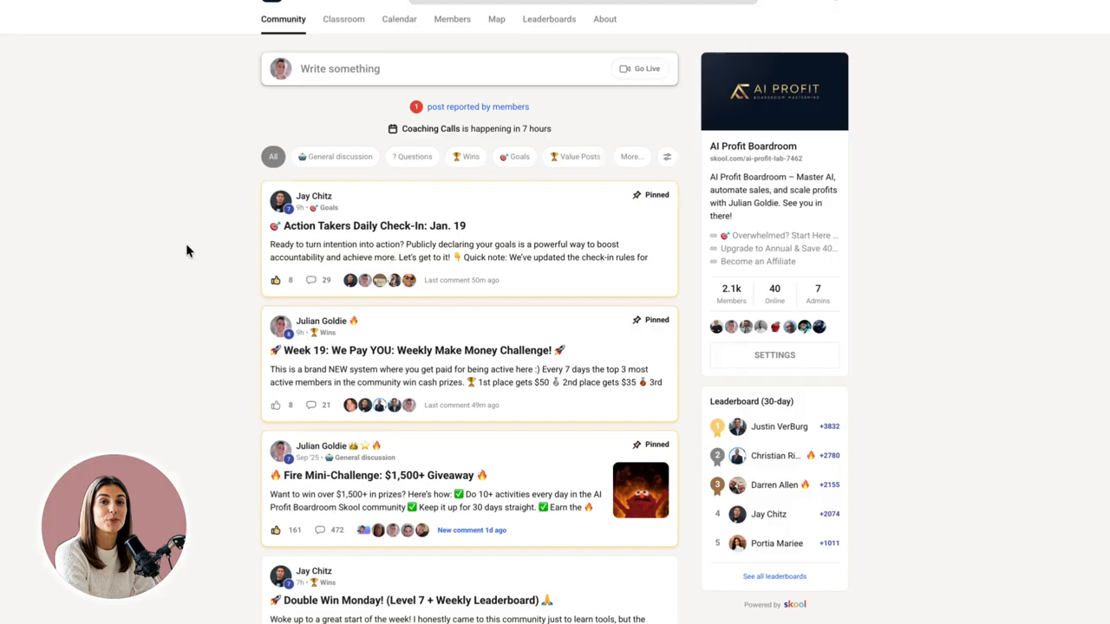
Open the Classroom's N8N Templates & Workflows course and look through its scraping templates from FireCrawl Reddit Bot to Reddit Scraper.
left_click(354, 23)
scroll(563, 291, "down", 4)
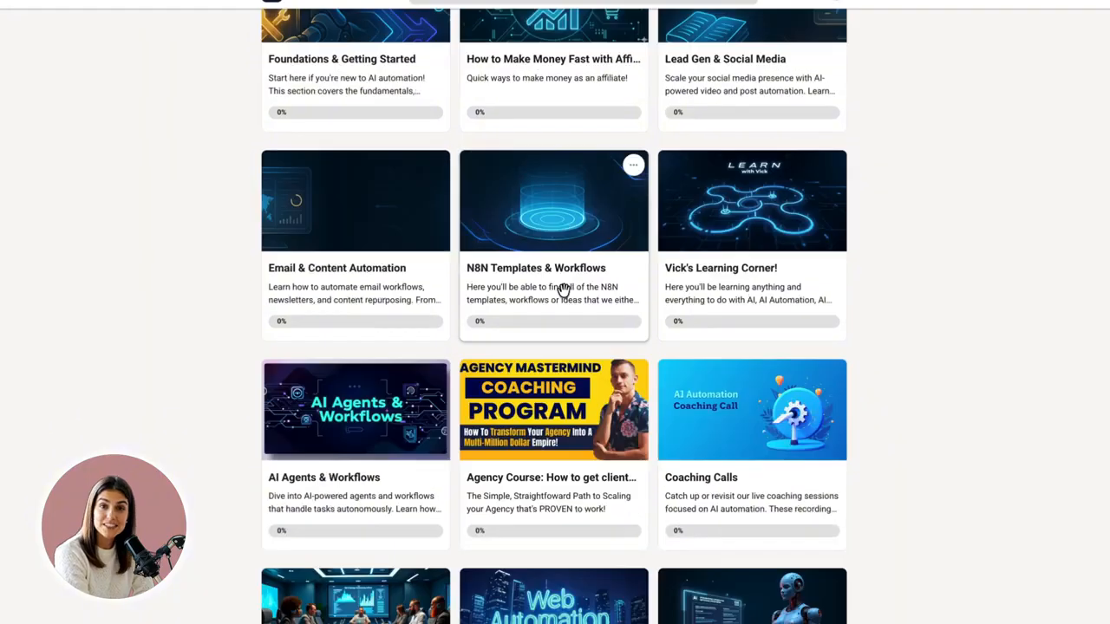
left_click(594, 305)
left_click(381, 189)
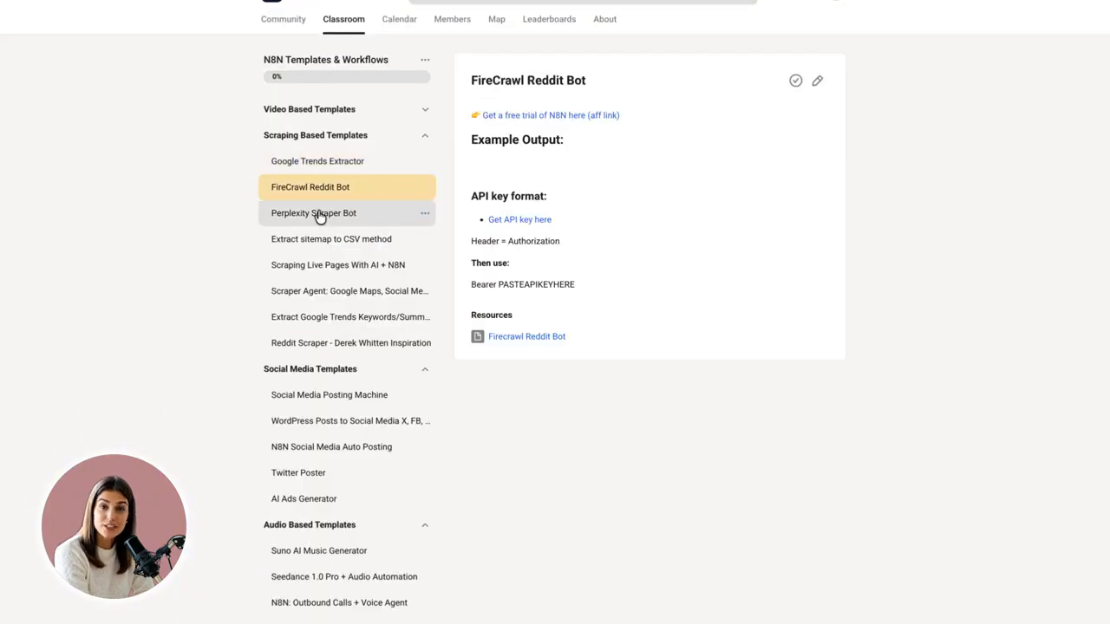
left_click(330, 221)
left_click(361, 240)
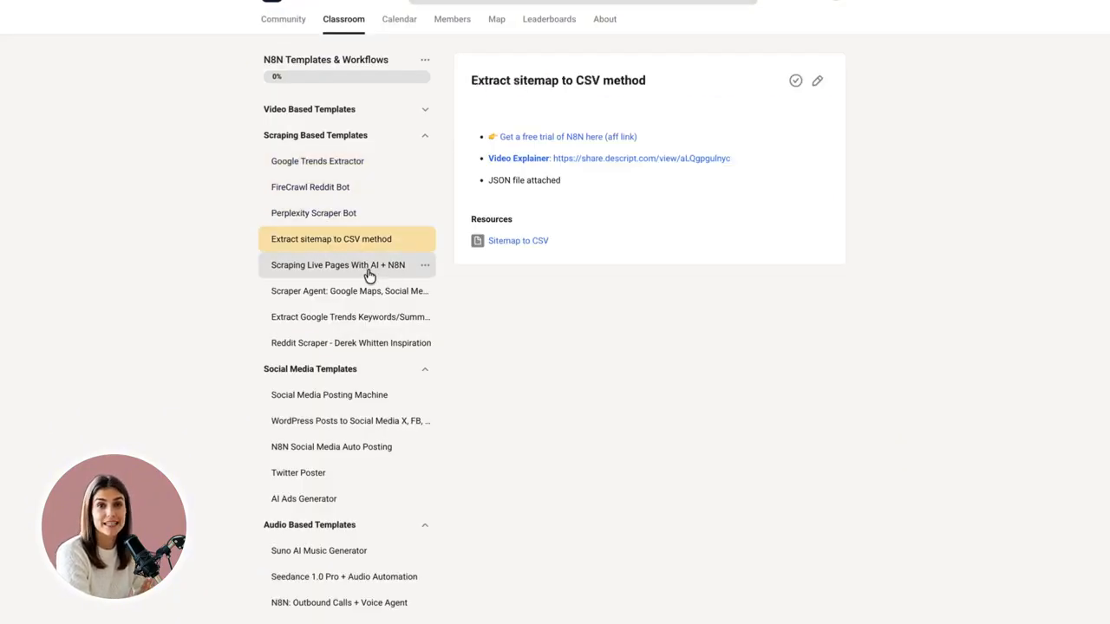
left_click(368, 268)
left_click(334, 295)
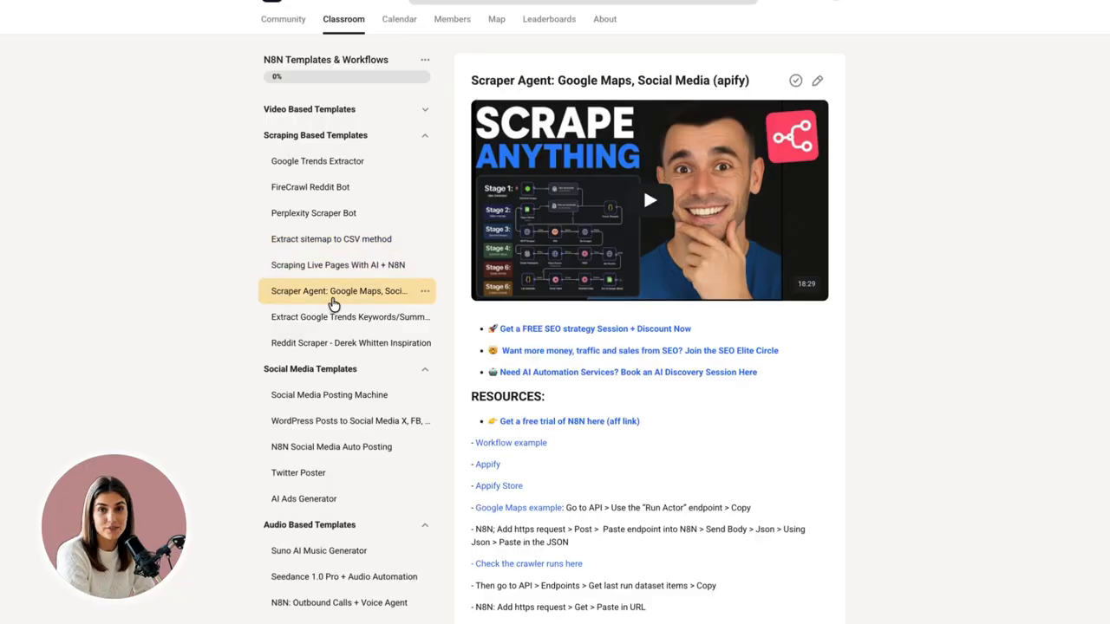
left_click(375, 327)
left_click(372, 343)
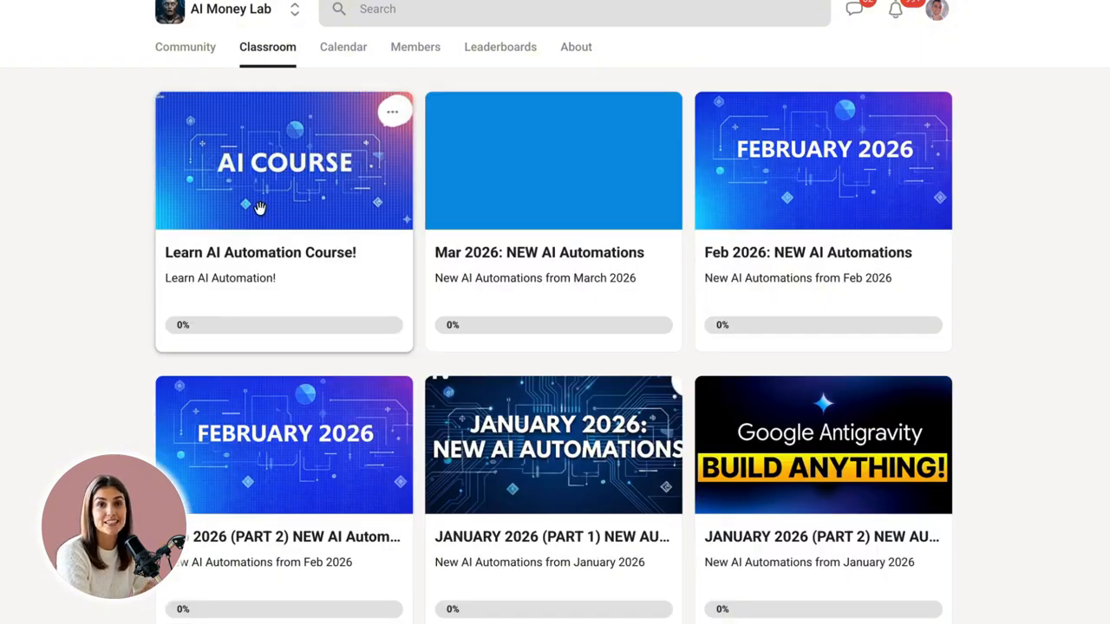
In AI Money Lab's Learn AI Automation Course, examine the 1,000+ N8N Templates, AI Avatar Side Hustle and FREE AI Agents Course lessons.
left_click(360, 252)
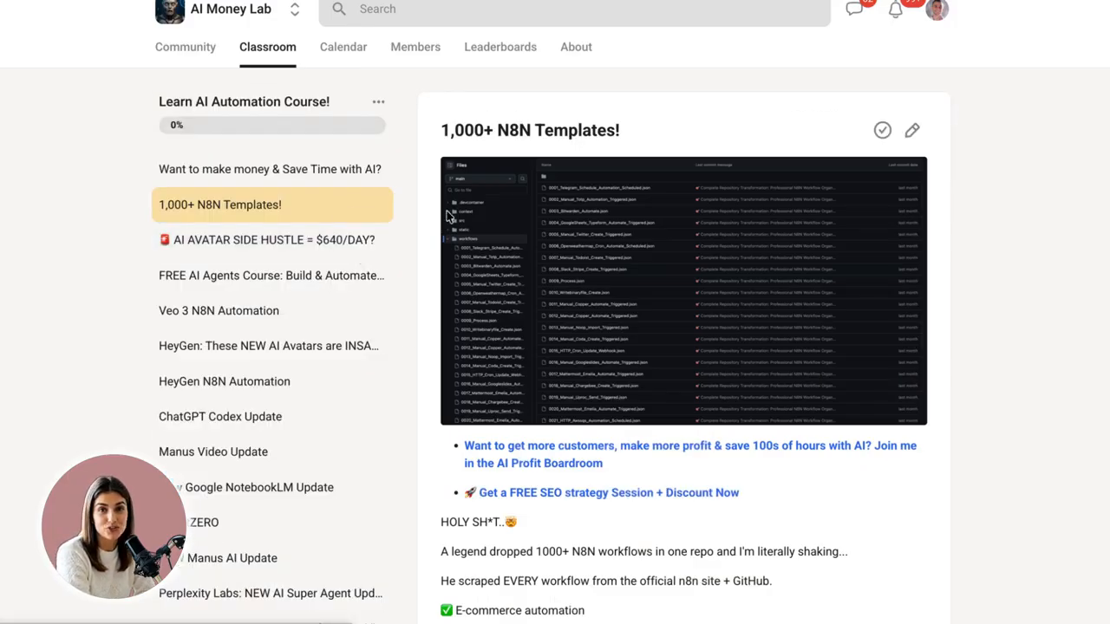
left_click_drag(488, 131, 637, 136)
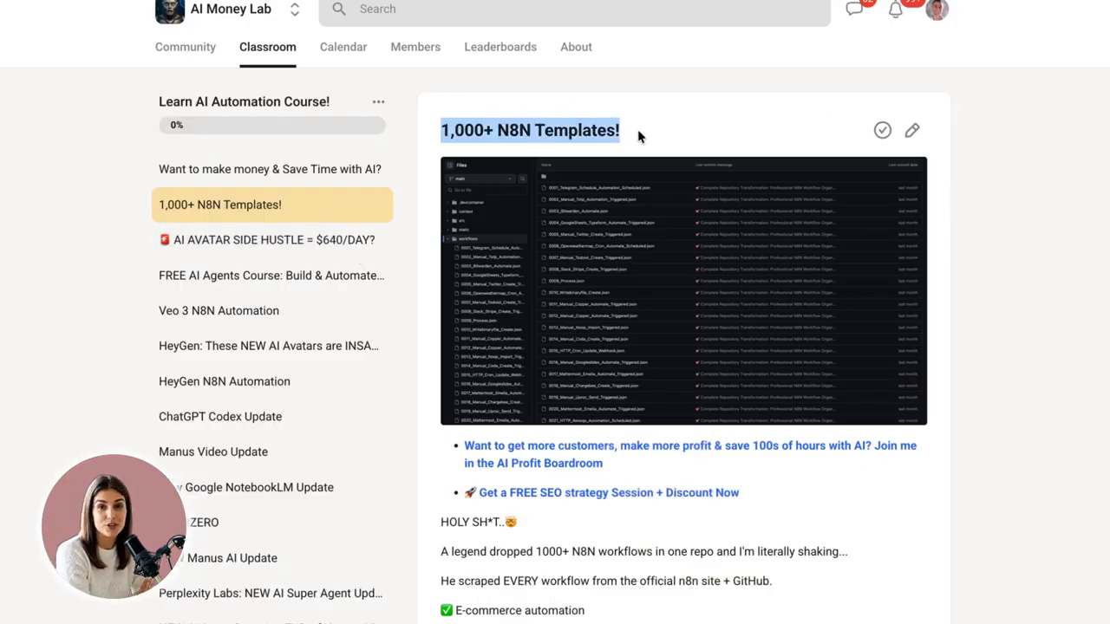
left_click(260, 240)
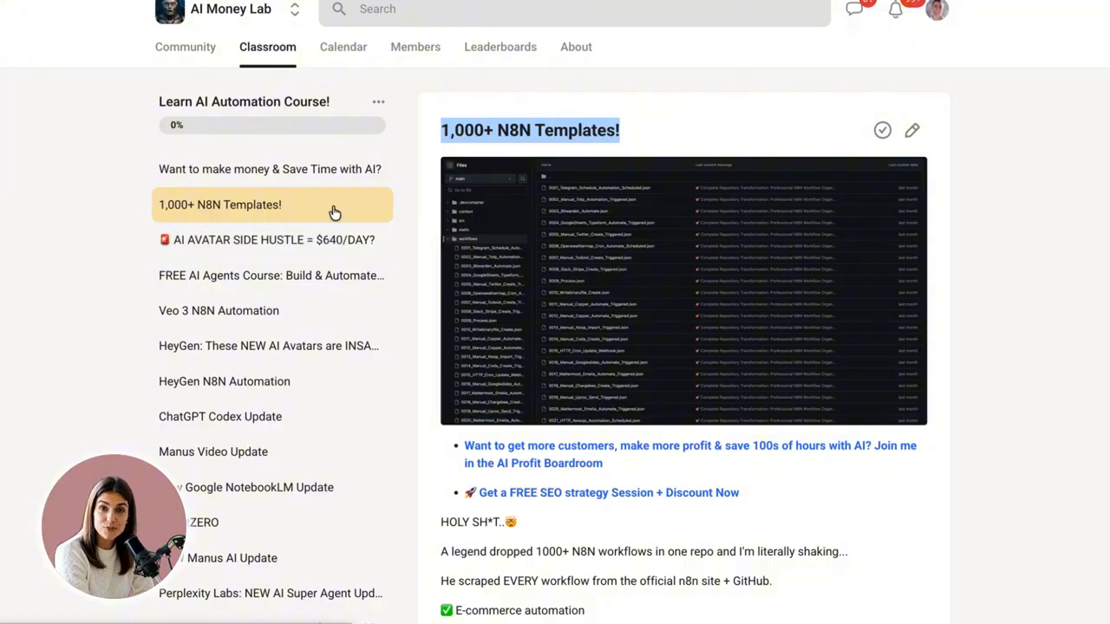
left_click_drag(445, 130, 768, 128)
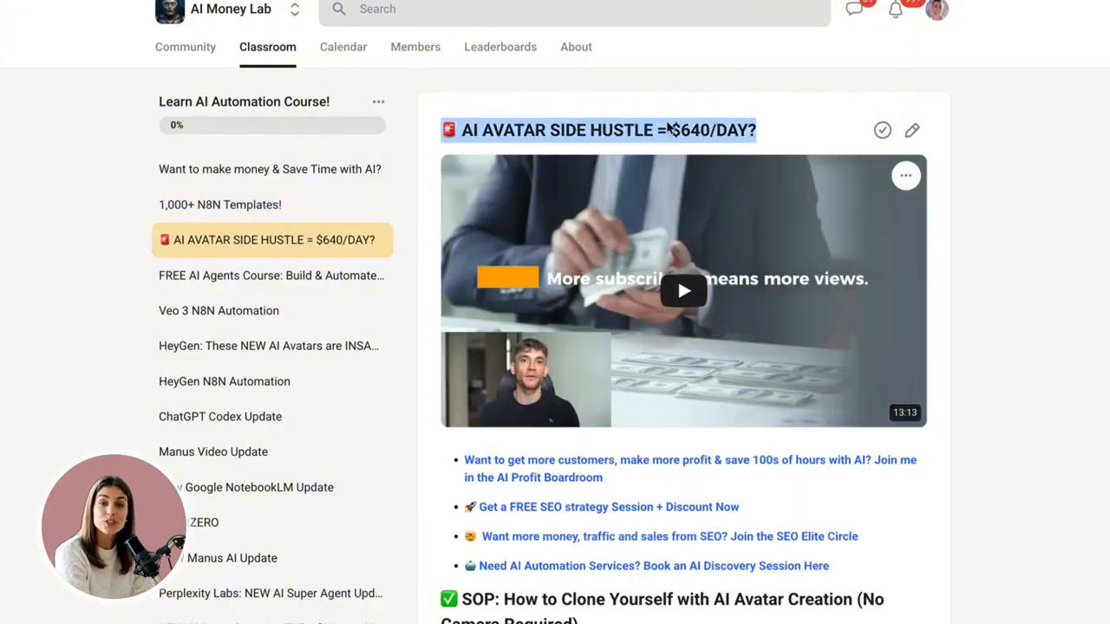
left_click(262, 265)
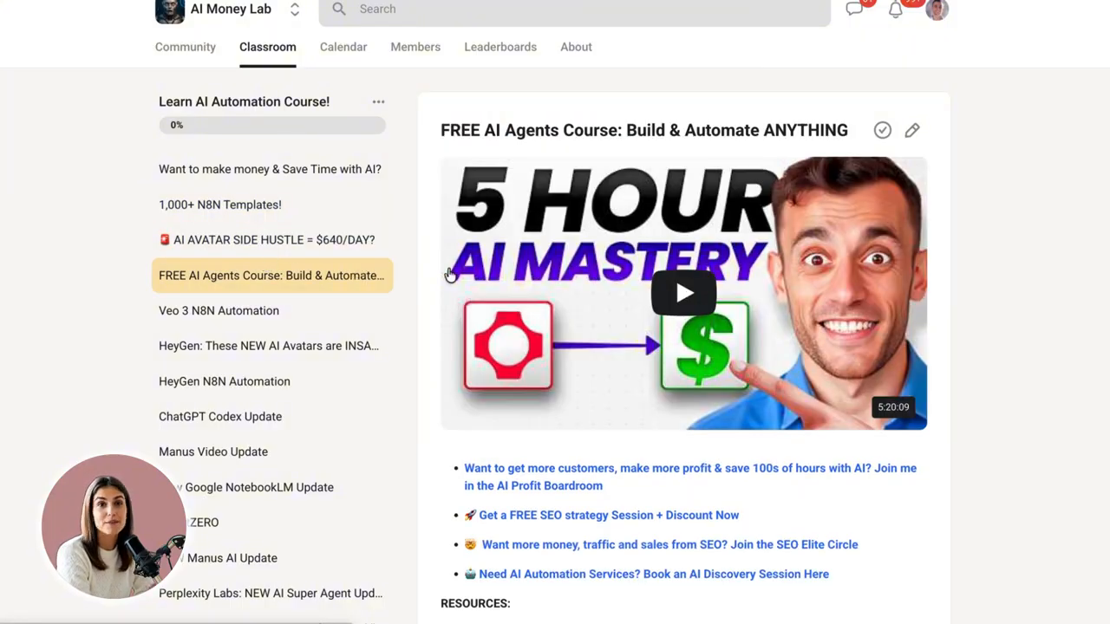
left_click_drag(460, 128, 902, 130)
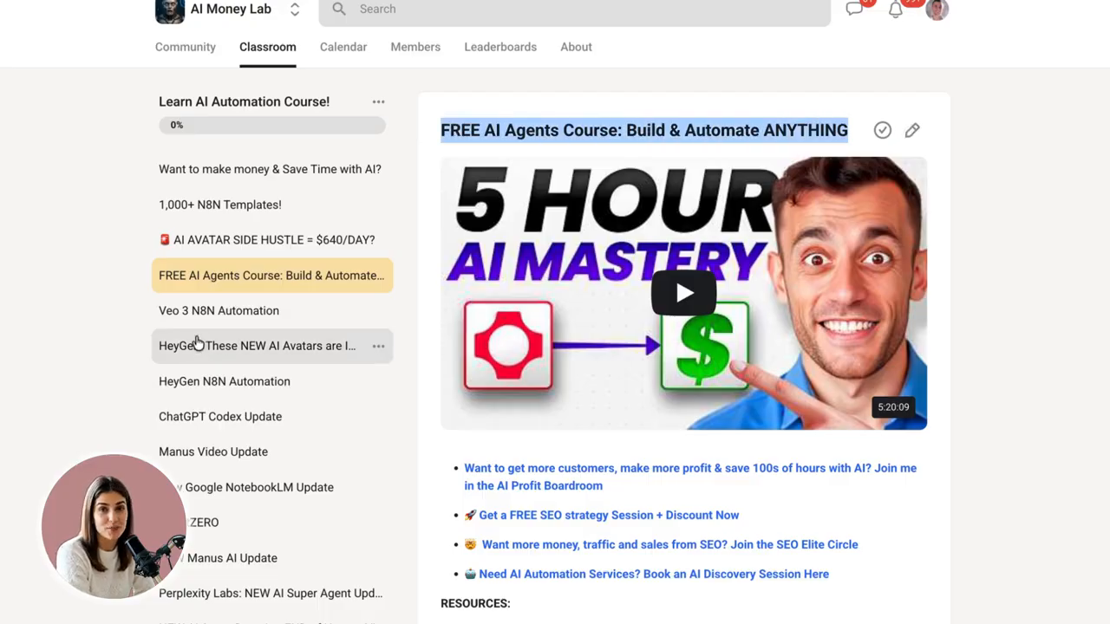
View the course's lessons from Veo 3 N8N Automation through the two HeyGen lessons to ChatGPT Codex Update.
left_click(200, 319)
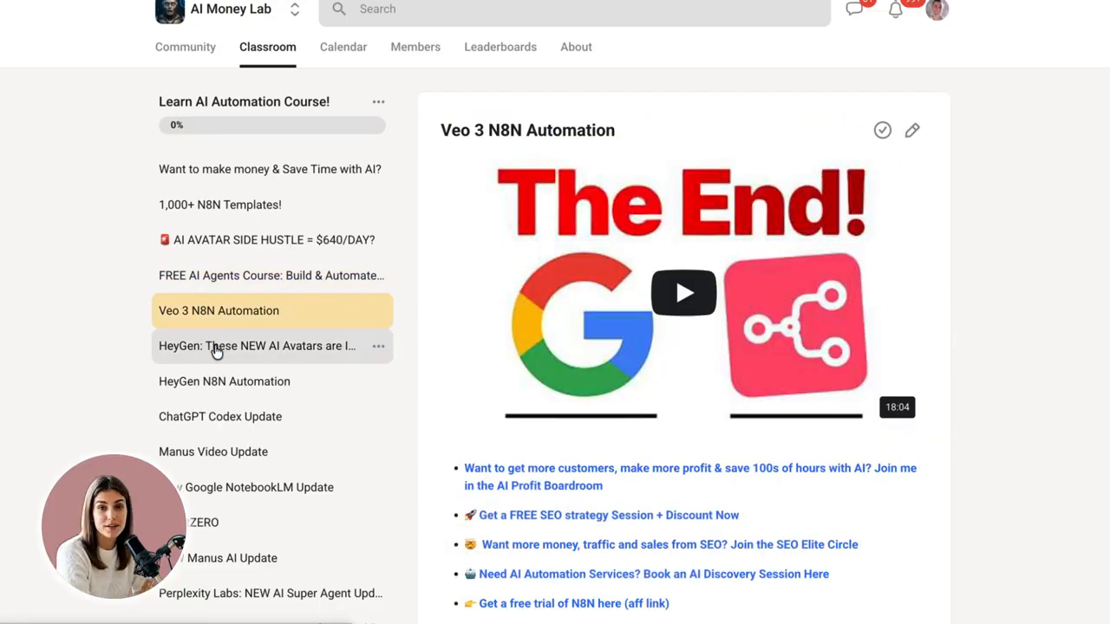
left_click(216, 349)
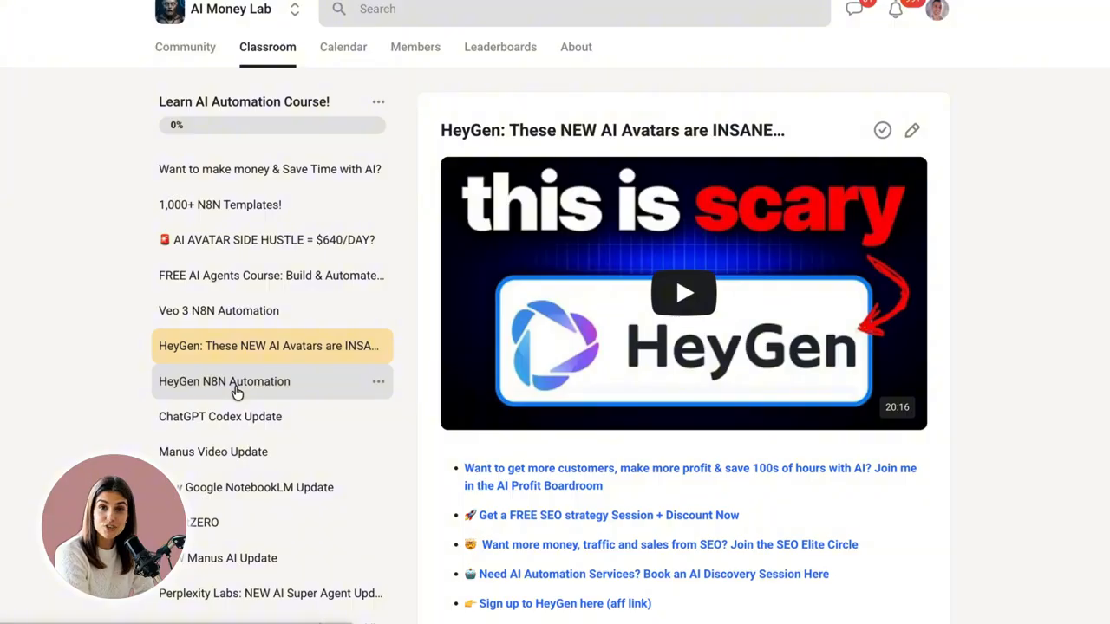
left_click(237, 390)
left_click(223, 420)
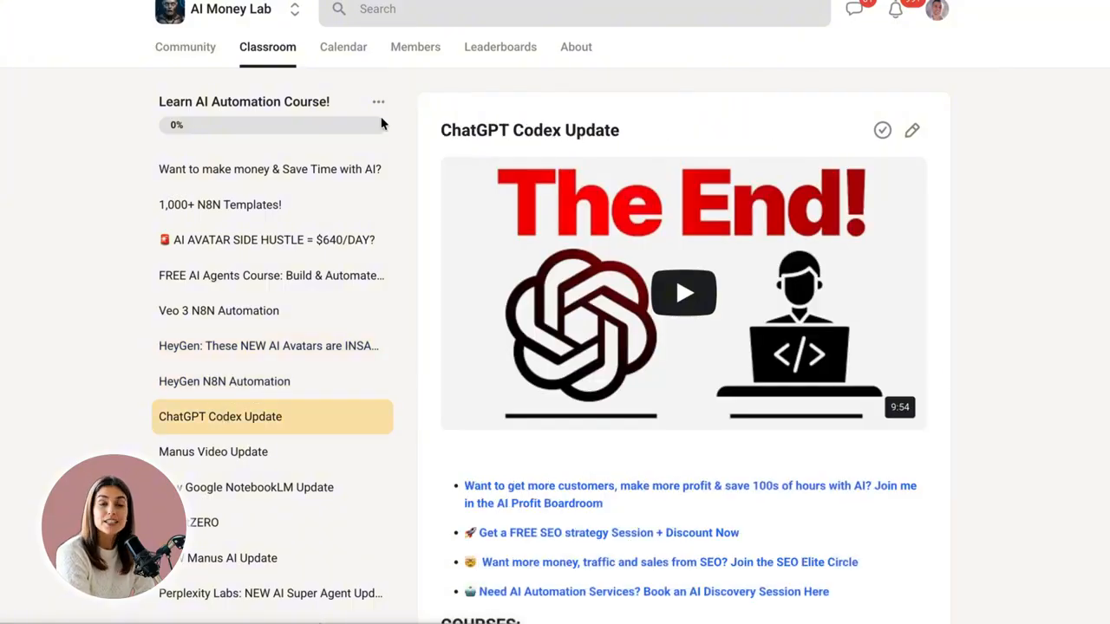